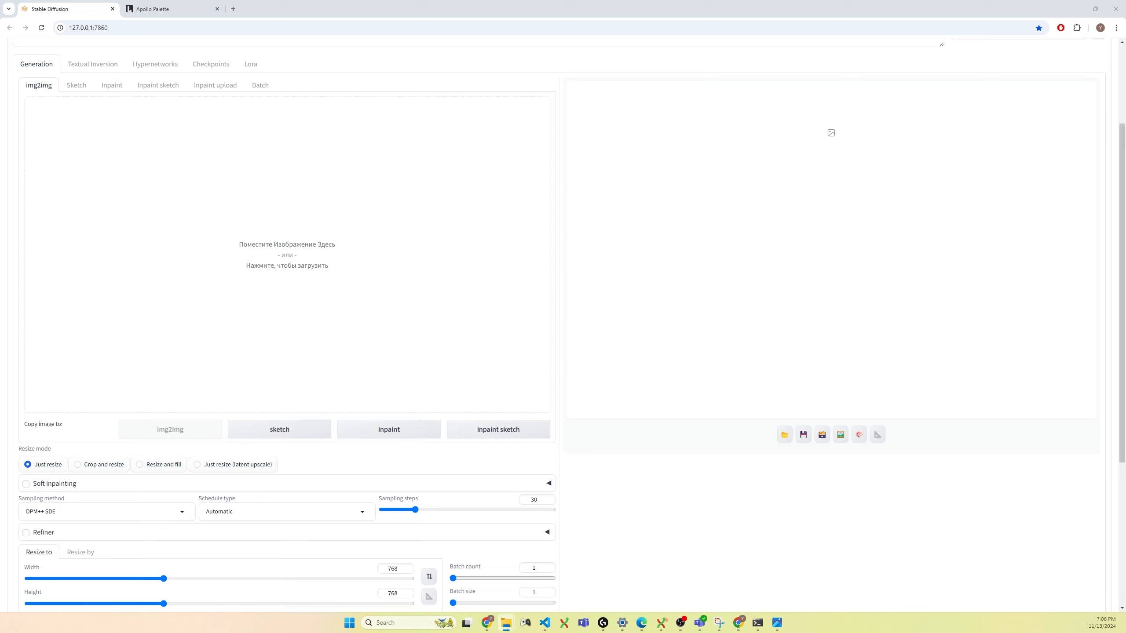
Load the image of the black-haired character in the black and gold outfit into img2img and expand the ControlNet settings.
left_click_drag(424, 561, 312, 267)
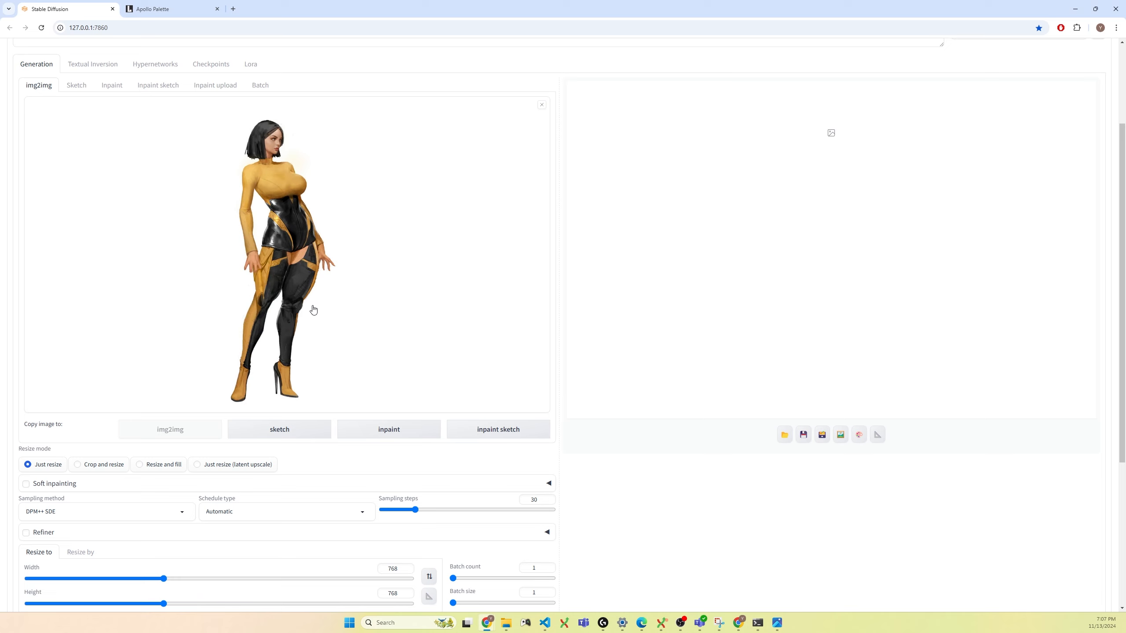
scroll(330, 397, "down", 4)
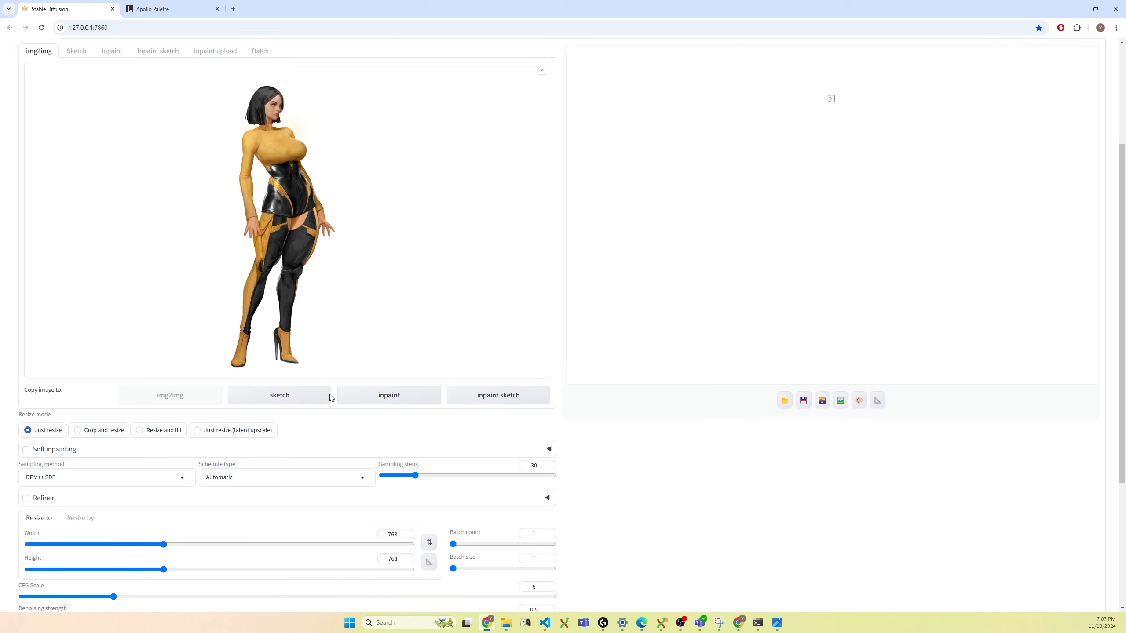
scroll(329, 396, "down", 2)
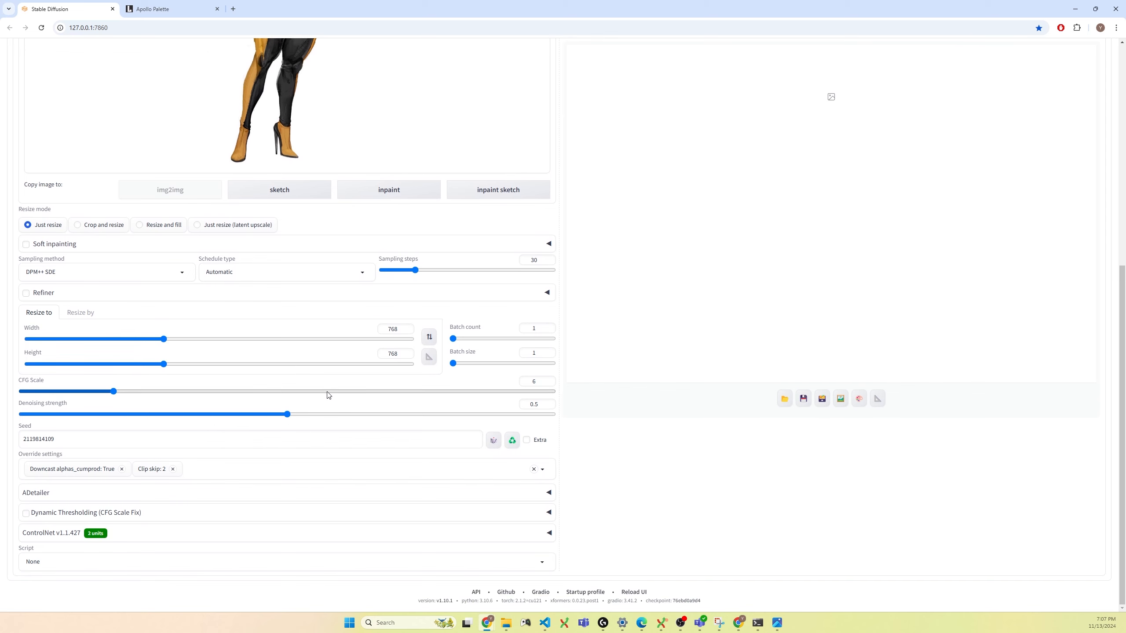
left_click(33, 537)
scroll(76, 547, "down", 1)
scroll(76, 547, "down", 1)
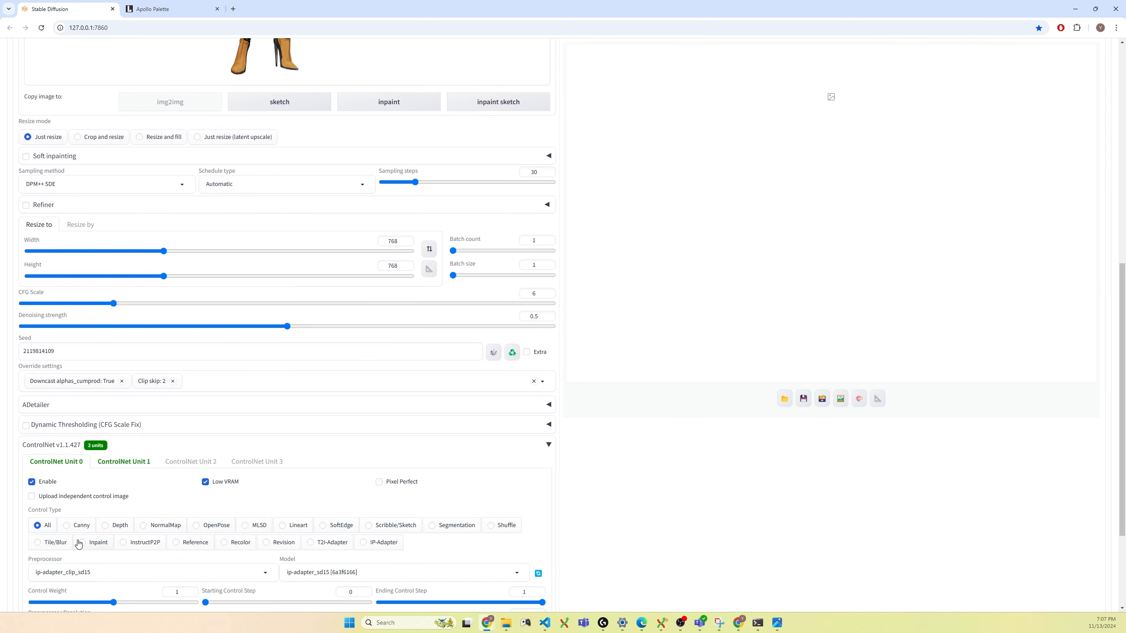
Open the sd-palettize GitHub repository from the installed extensions list and select its web address.
scroll(79, 543, "up", 10)
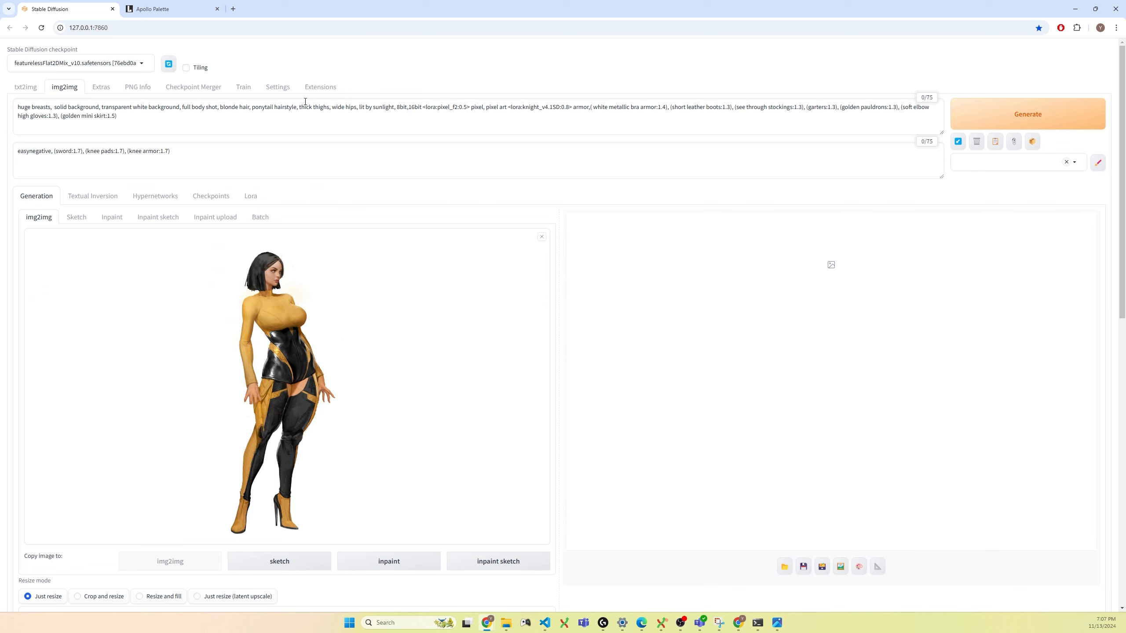
left_click(315, 89)
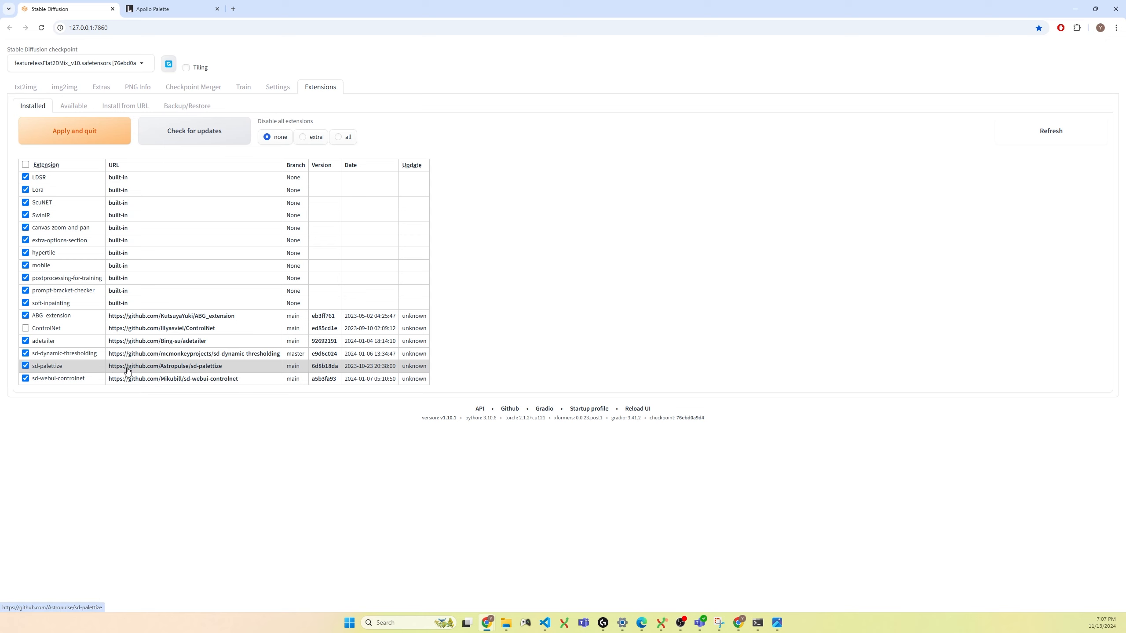
left_click(189, 371)
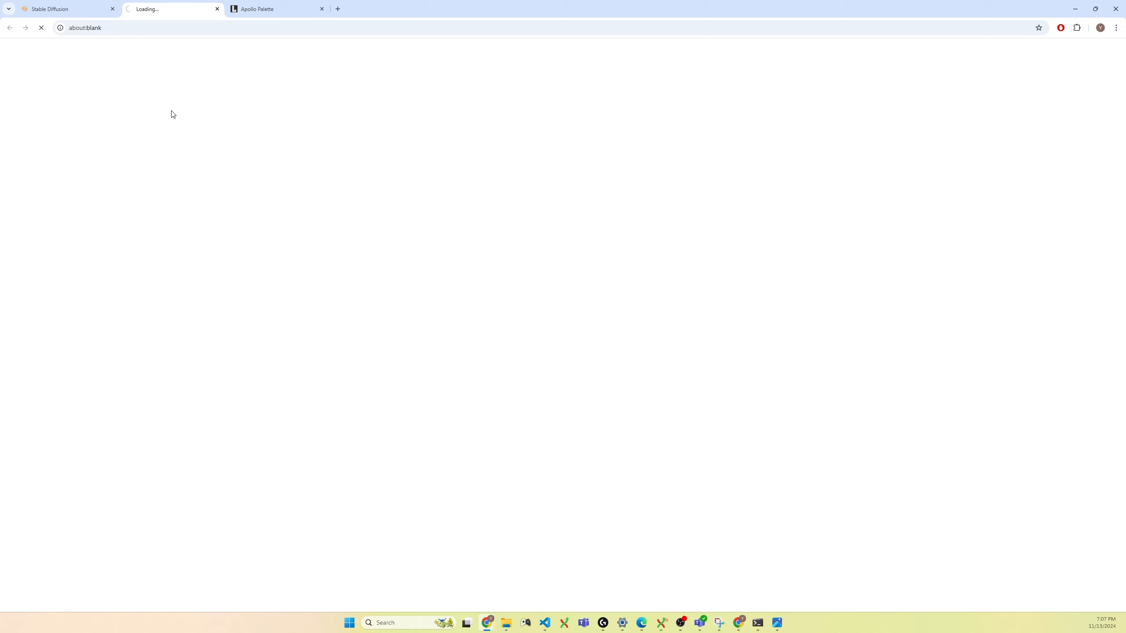
left_click(155, 30)
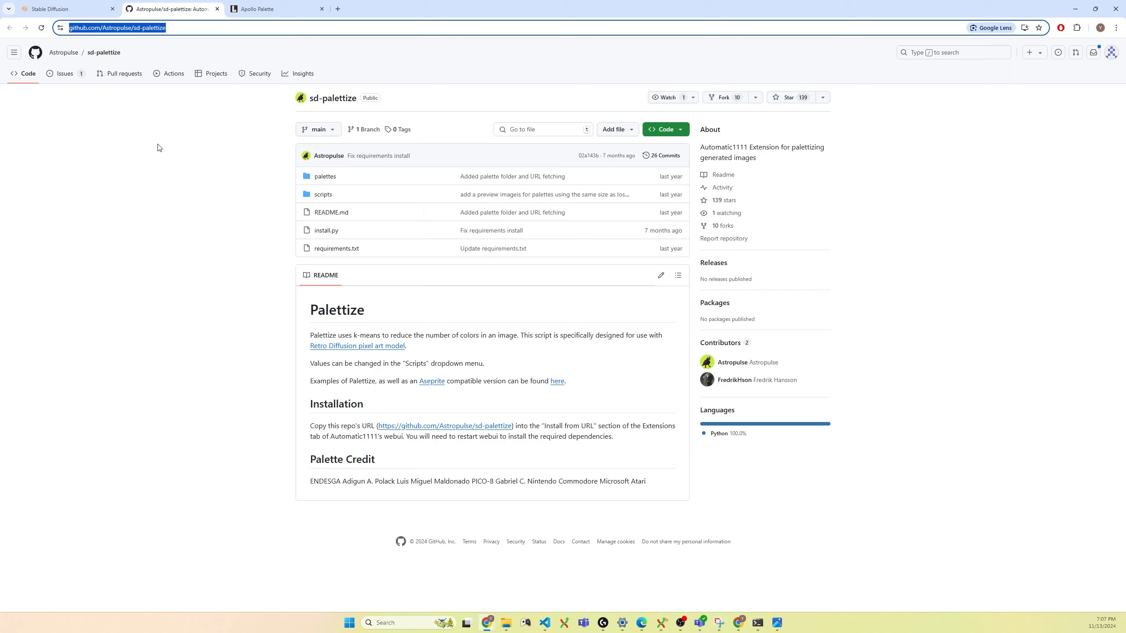
Open the sd-webui-controlnet GitHub repository from the installed extensions list, then revisit the sd-palettize repository page.
left_click(40, 6)
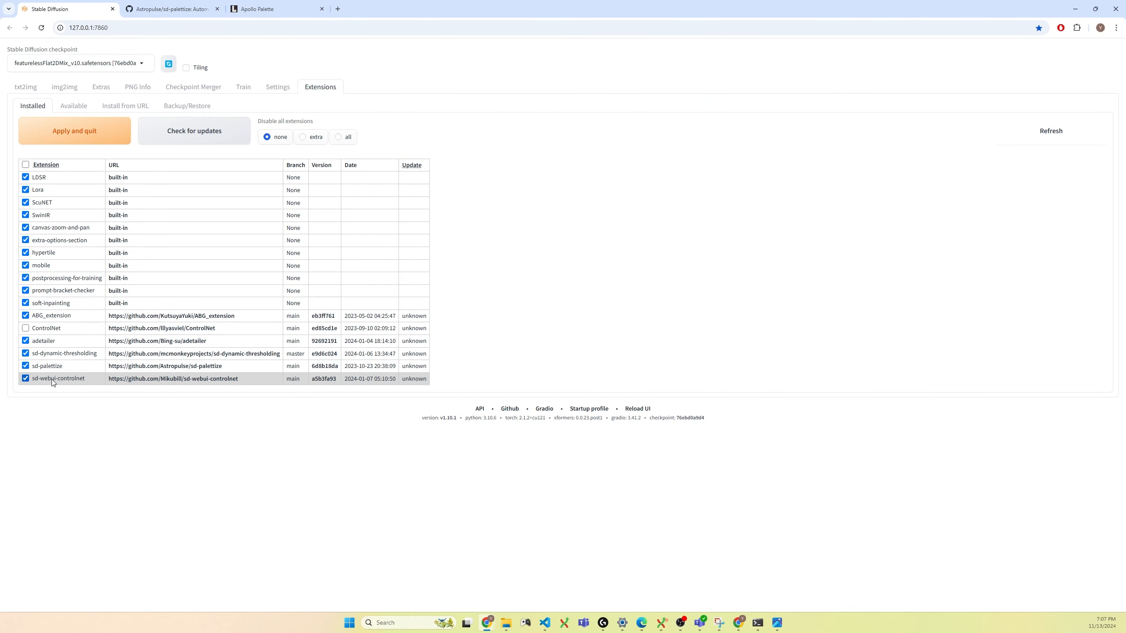
left_click(132, 380)
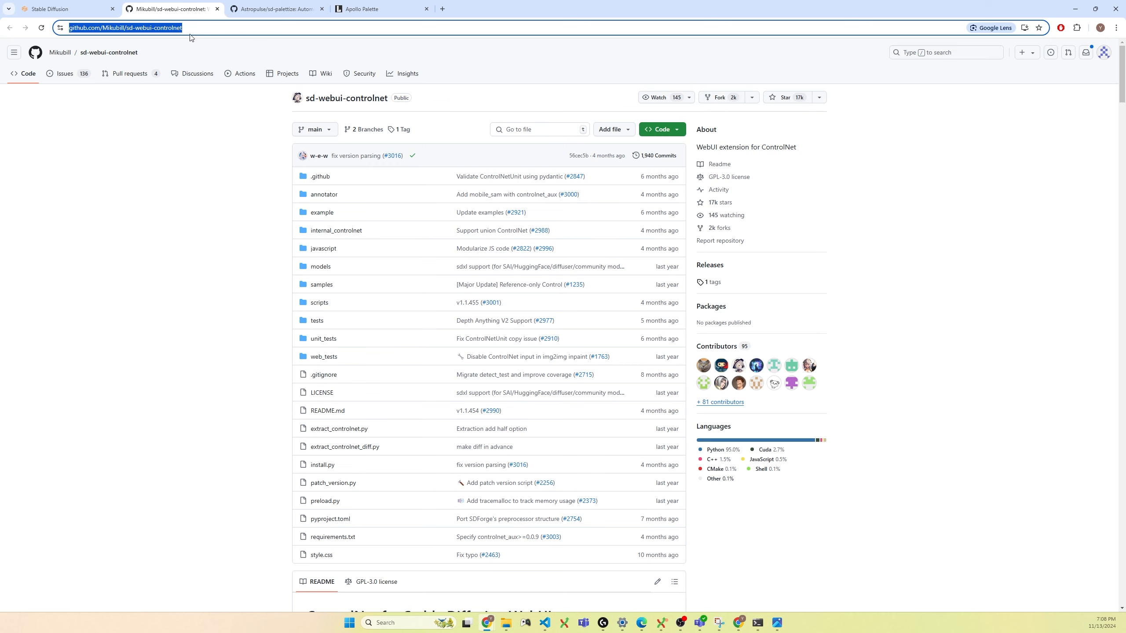
left_click(248, 13)
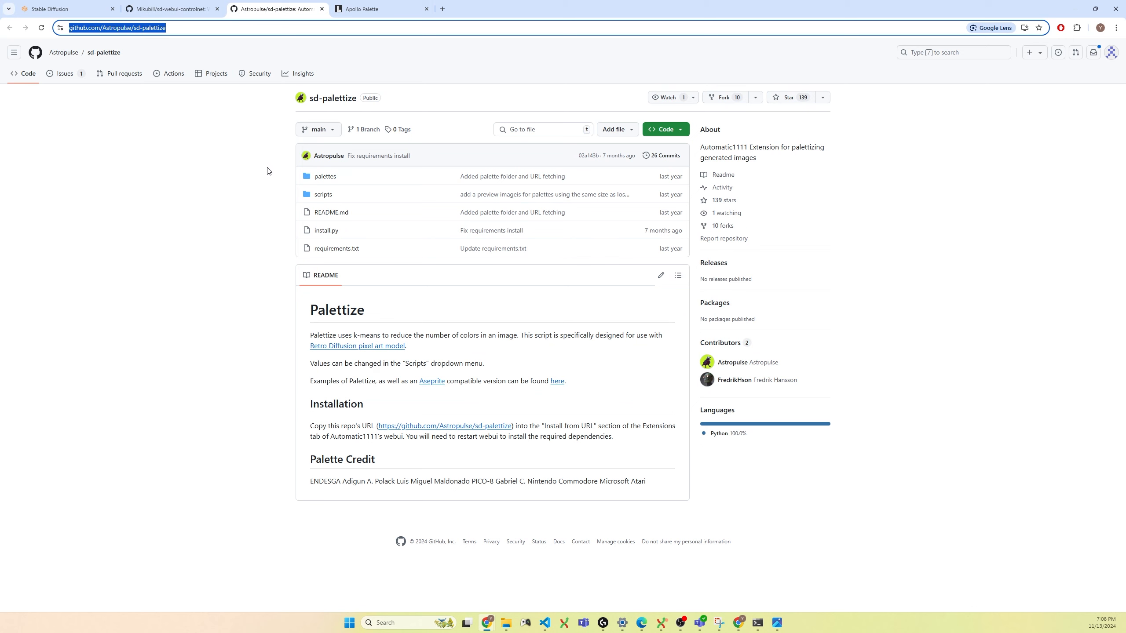
left_click(75, 16)
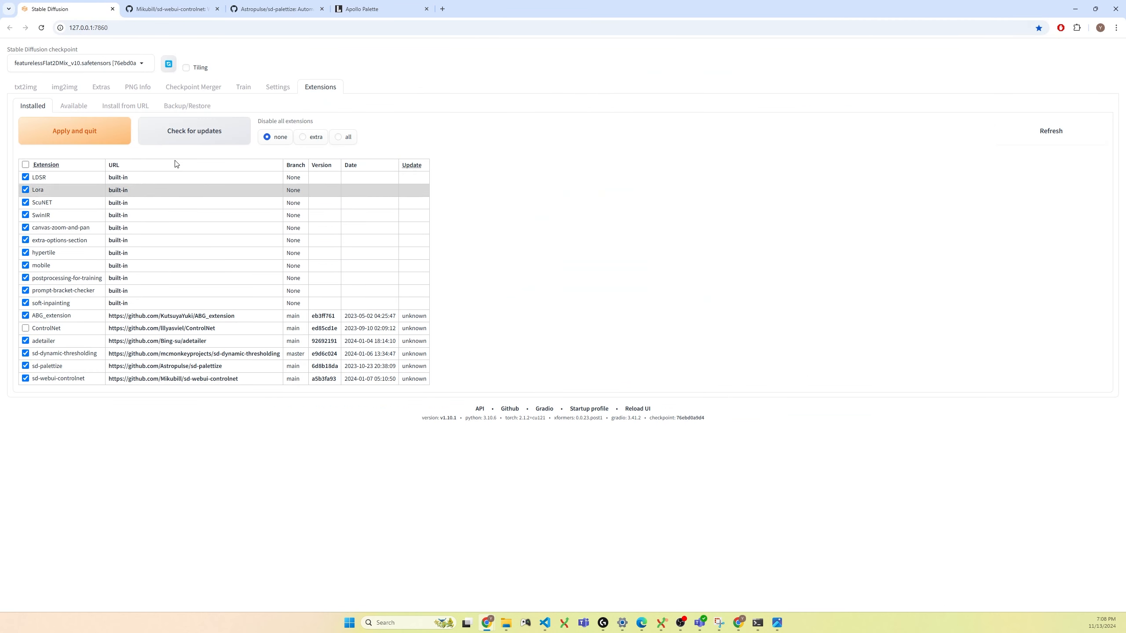
left_click(124, 110)
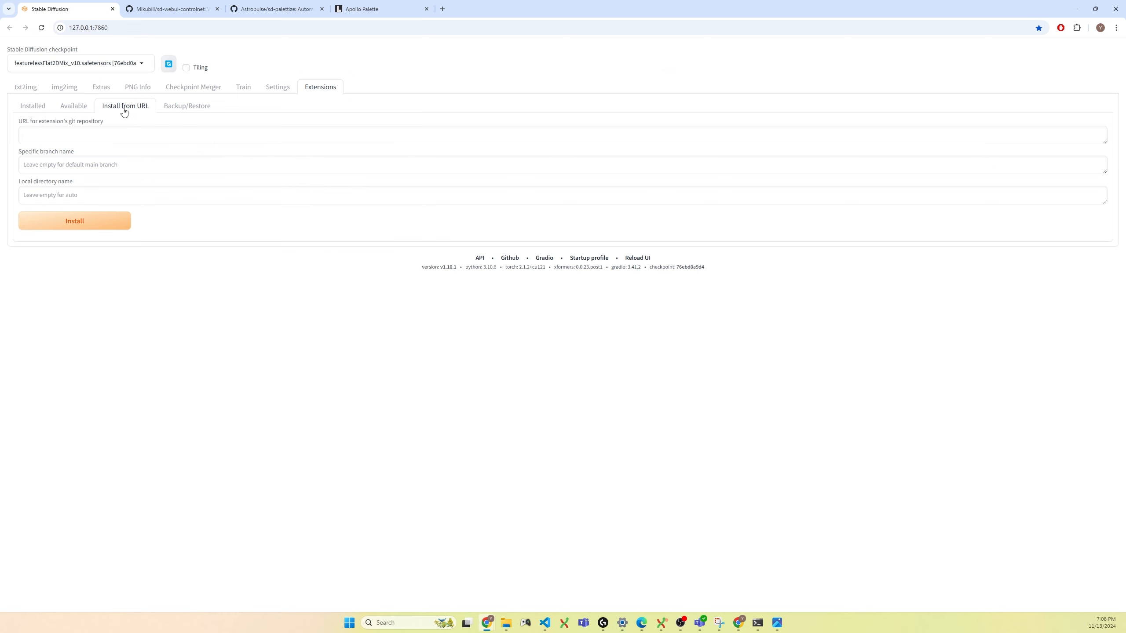
left_click(62, 136)
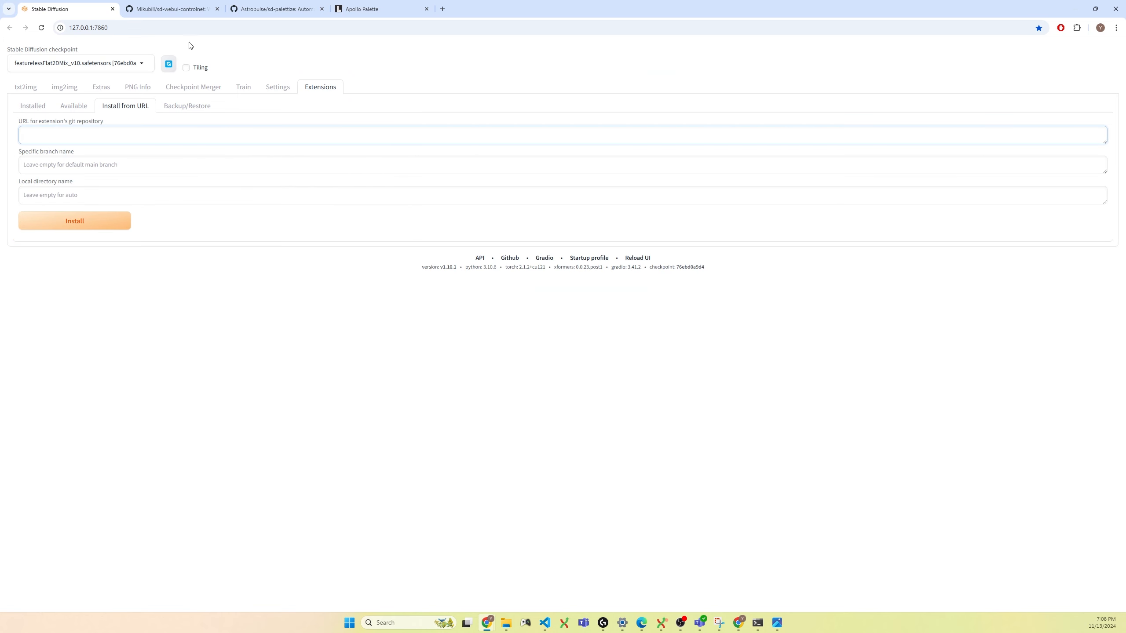
left_click(164, 9)
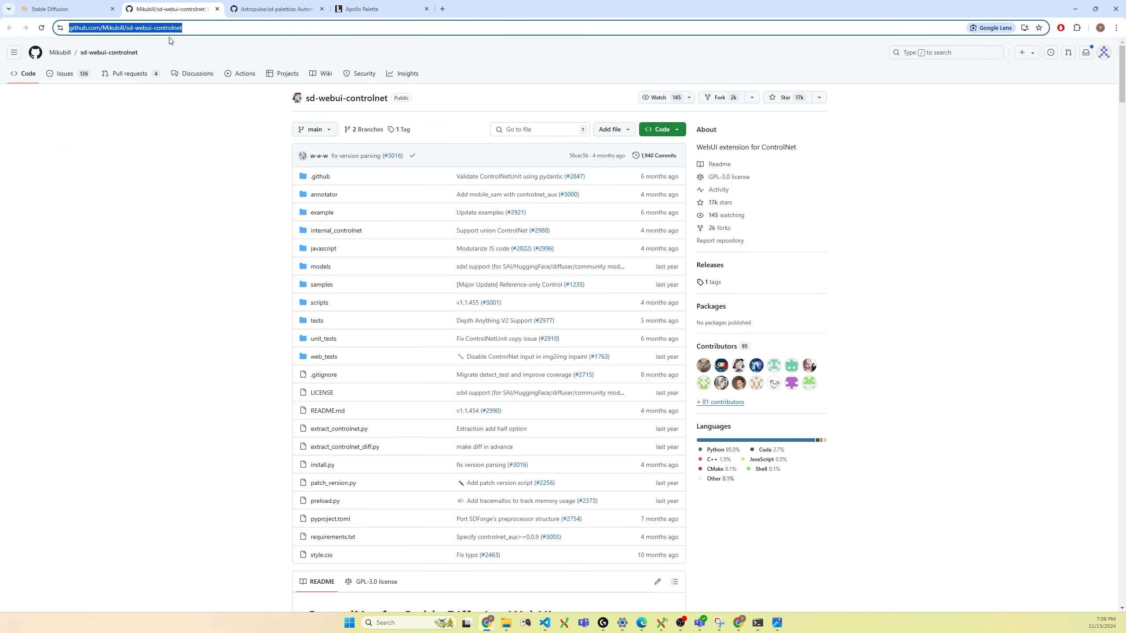
left_click(81, 12)
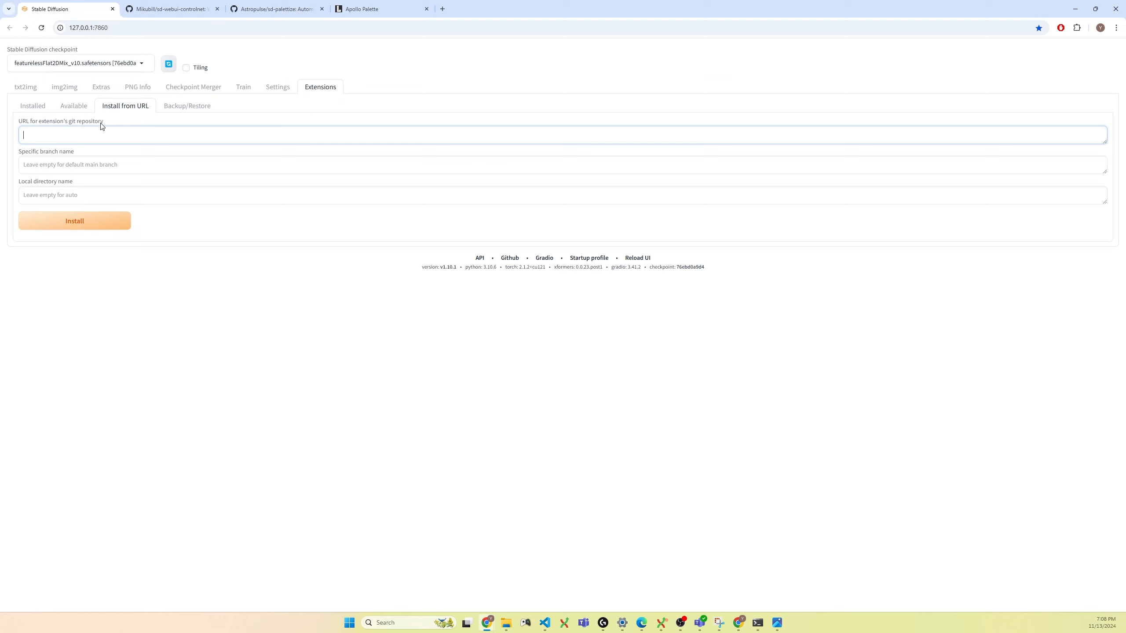
type("https://github.com/Mikubill/sd-webui-controlnet")
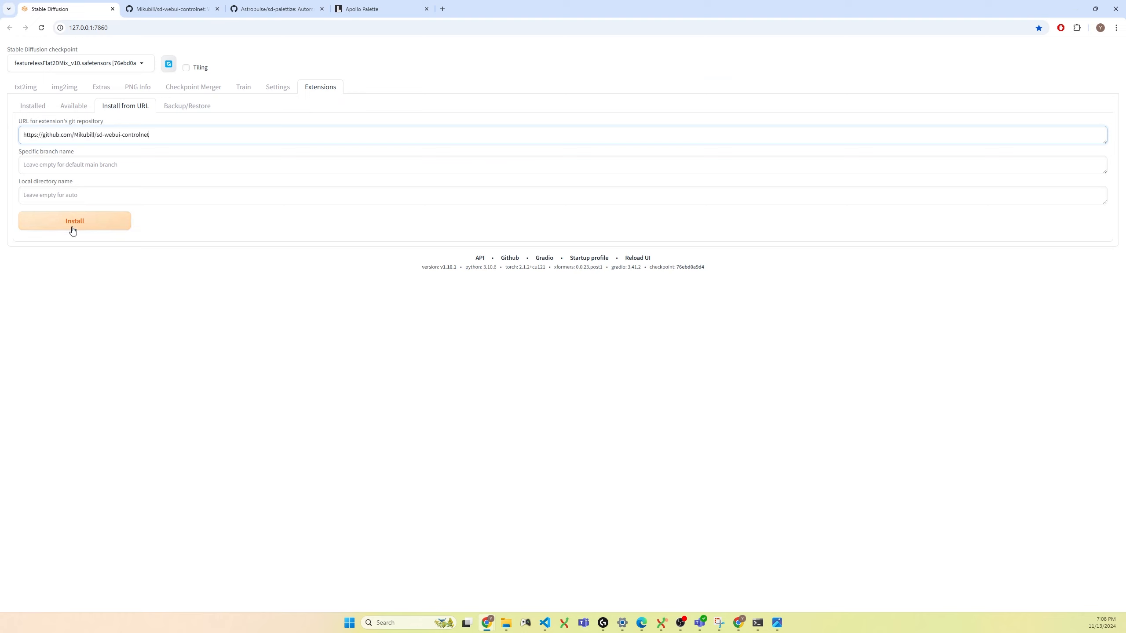
Clear the extension's git repository URL and return to the list of installed extensions.
left_click_drag(150, 136, 2, 137)
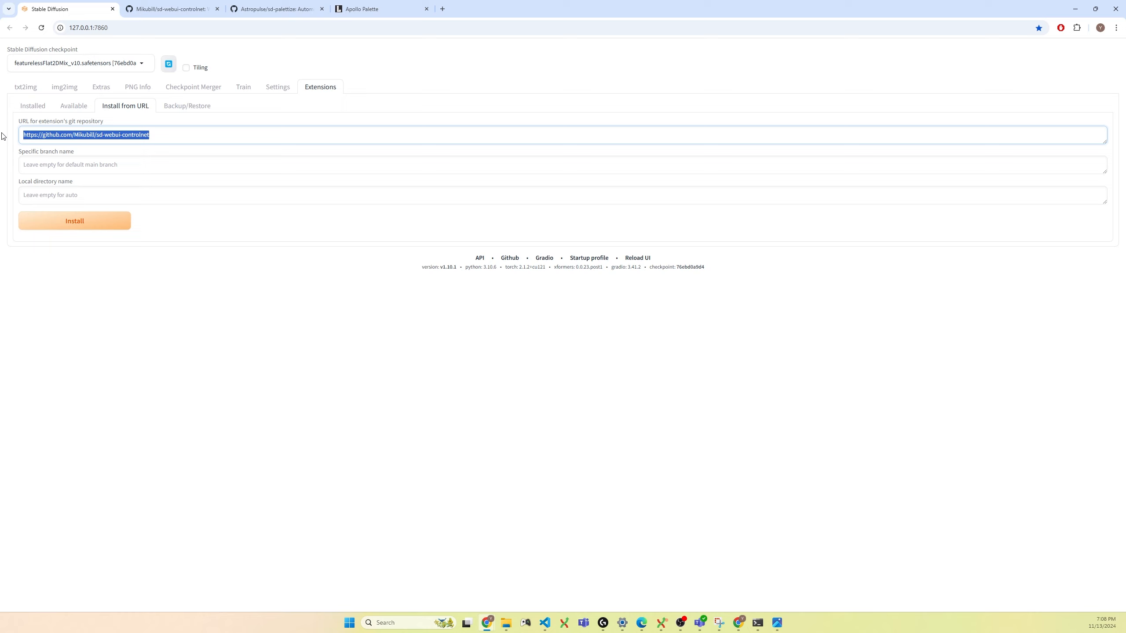
key("BackSpace")
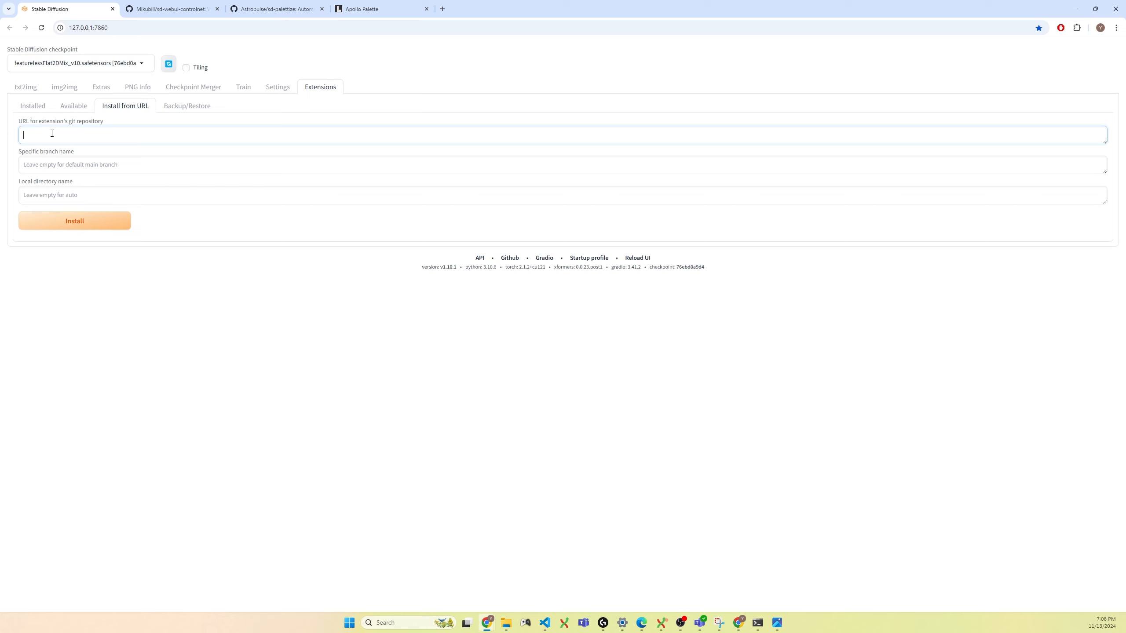
left_click(34, 107)
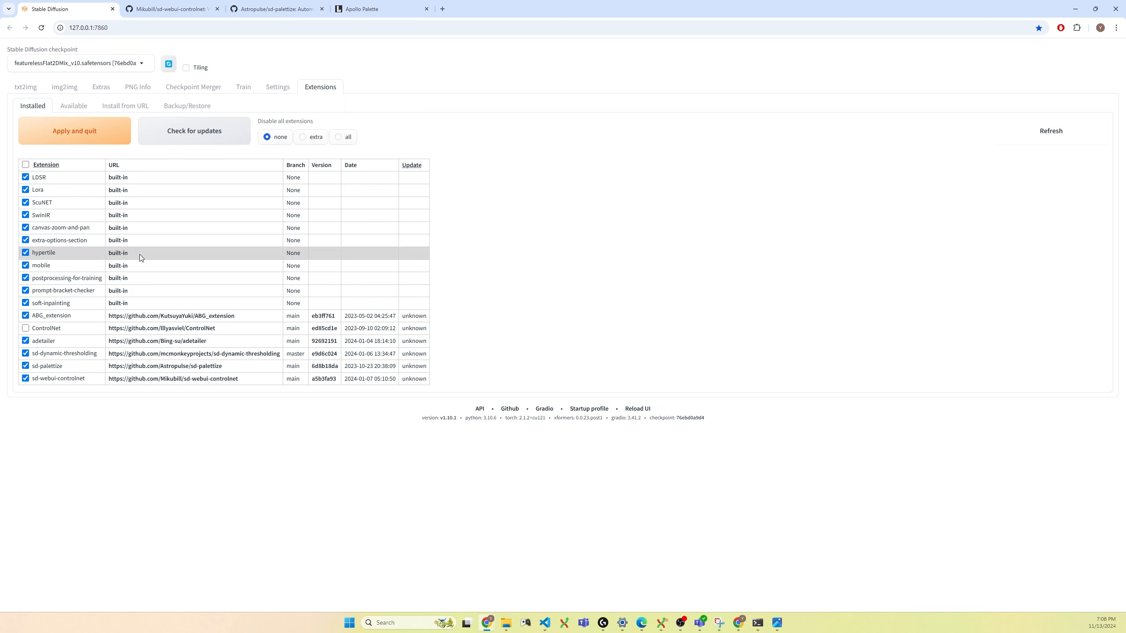
Return to img2img and examine the ControlNet Unit 1 settings alongside the source image.
left_click(62, 89)
scroll(264, 392, "down", 5)
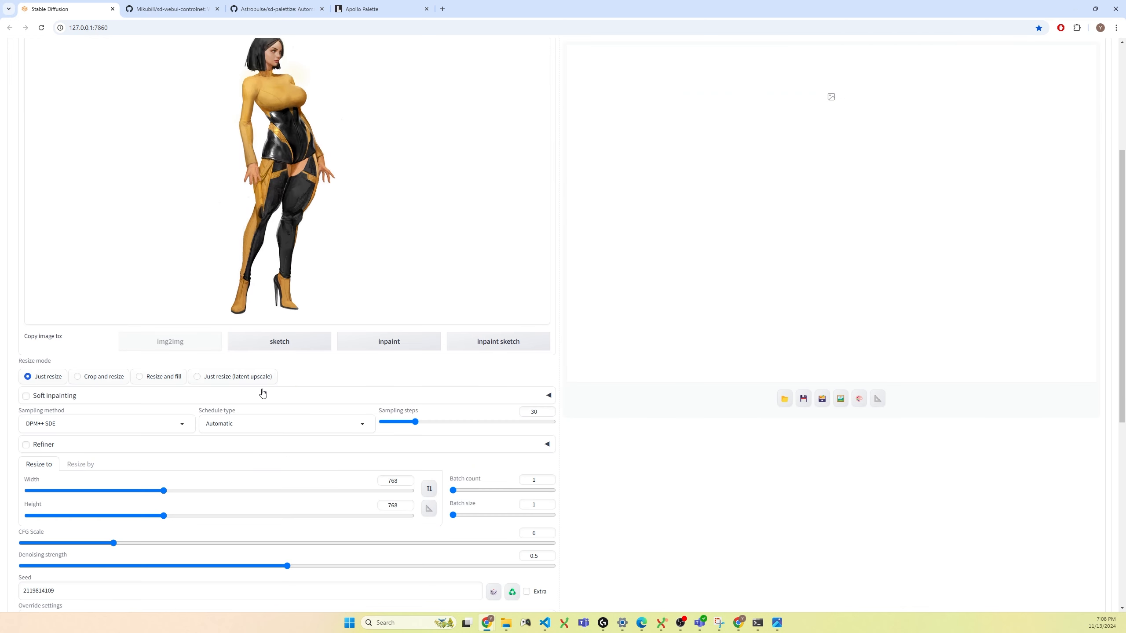
scroll(263, 393, "down", 6)
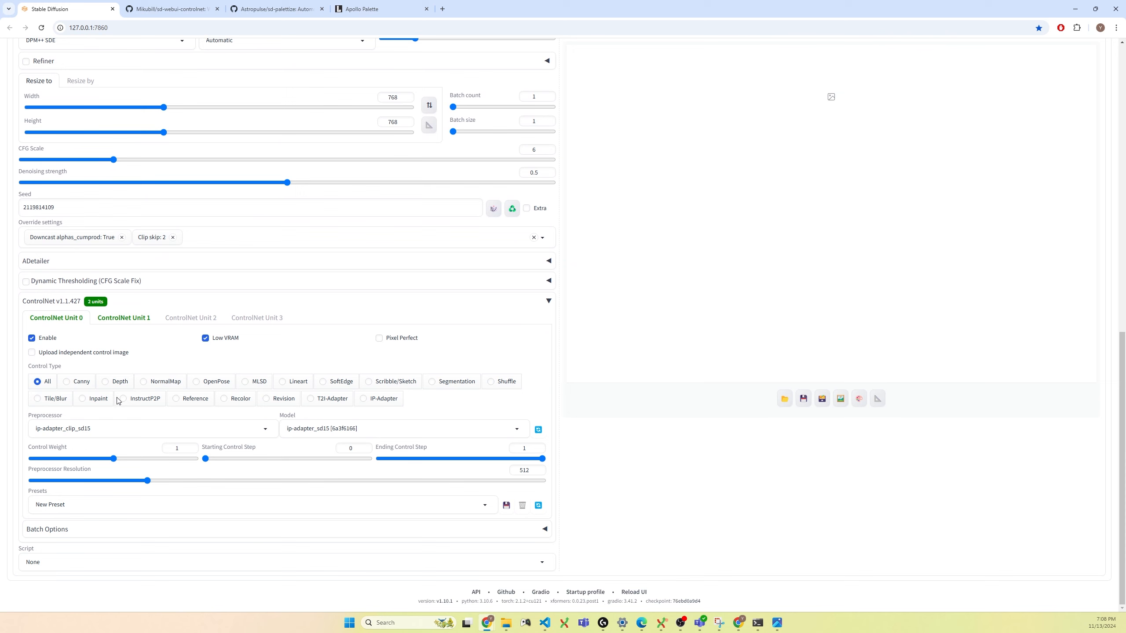
left_click(111, 323)
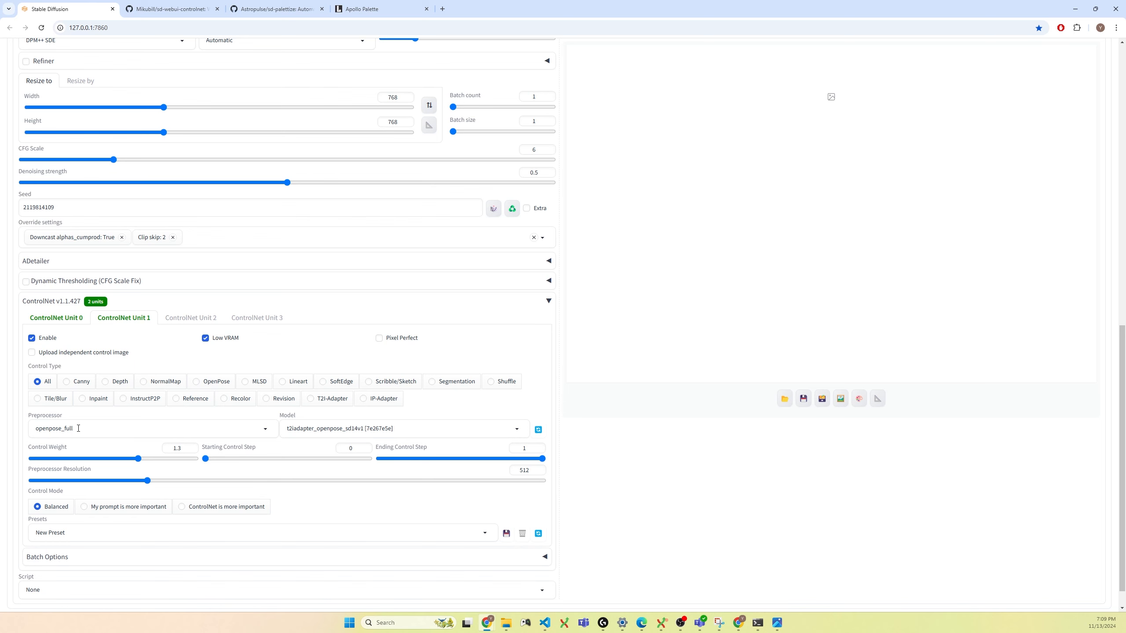
scroll(100, 434, "up", 10)
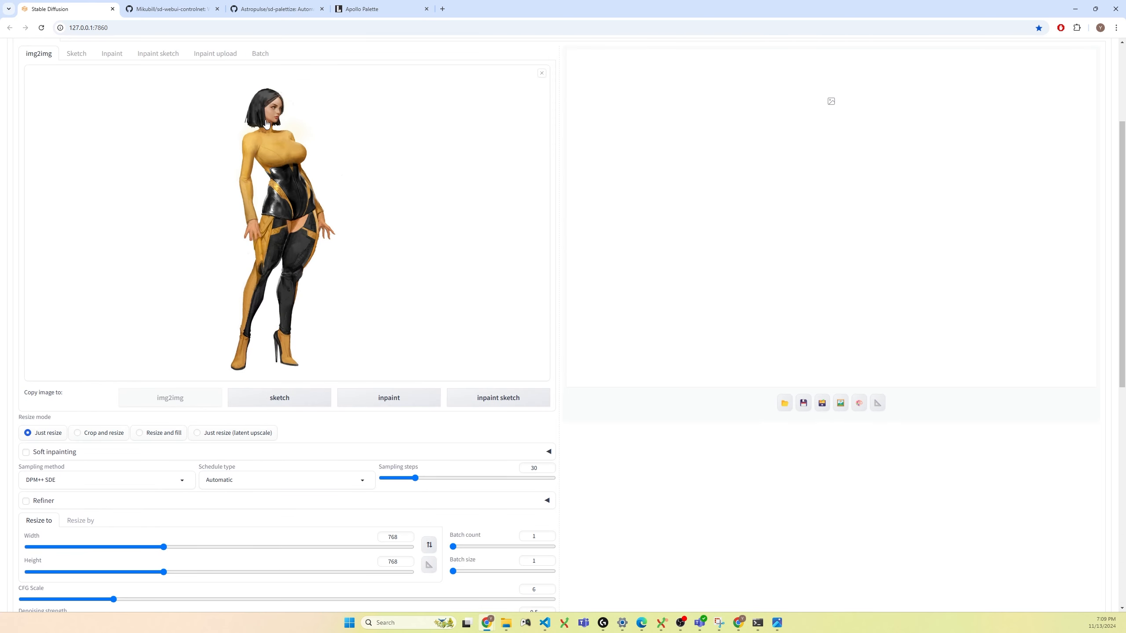
scroll(217, 434, "down", 2)
scroll(217, 434, "down", 7)
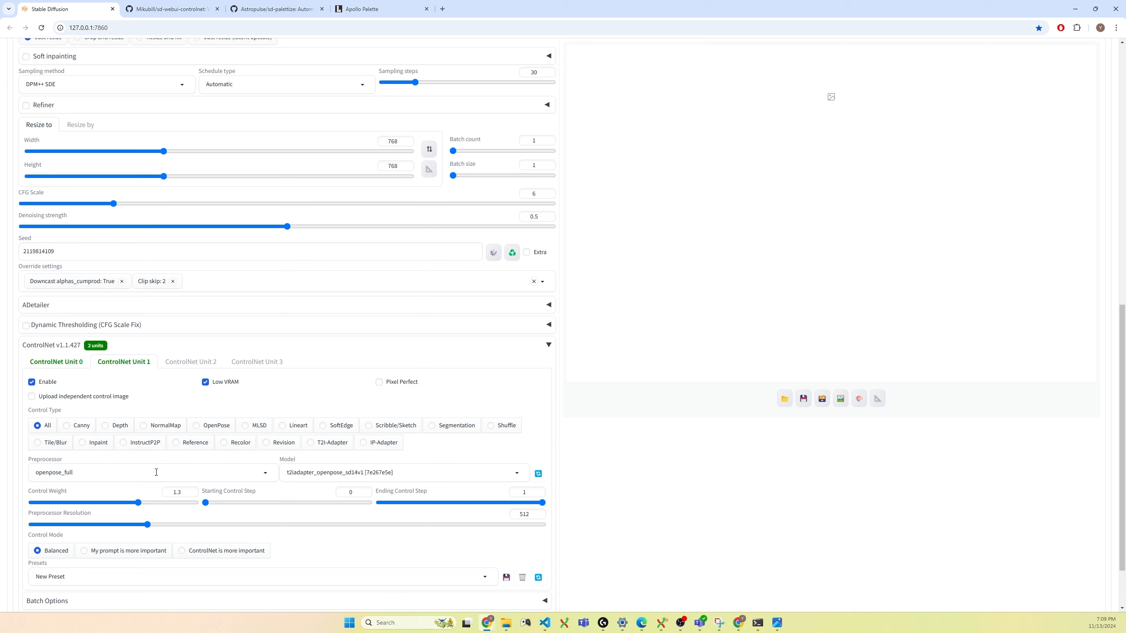
Examine the available preprocessors and models for ControlNet Unit 1, keeping openpose_full and t2iadapter_openpose_sd14v1 selected.
left_click(96, 472)
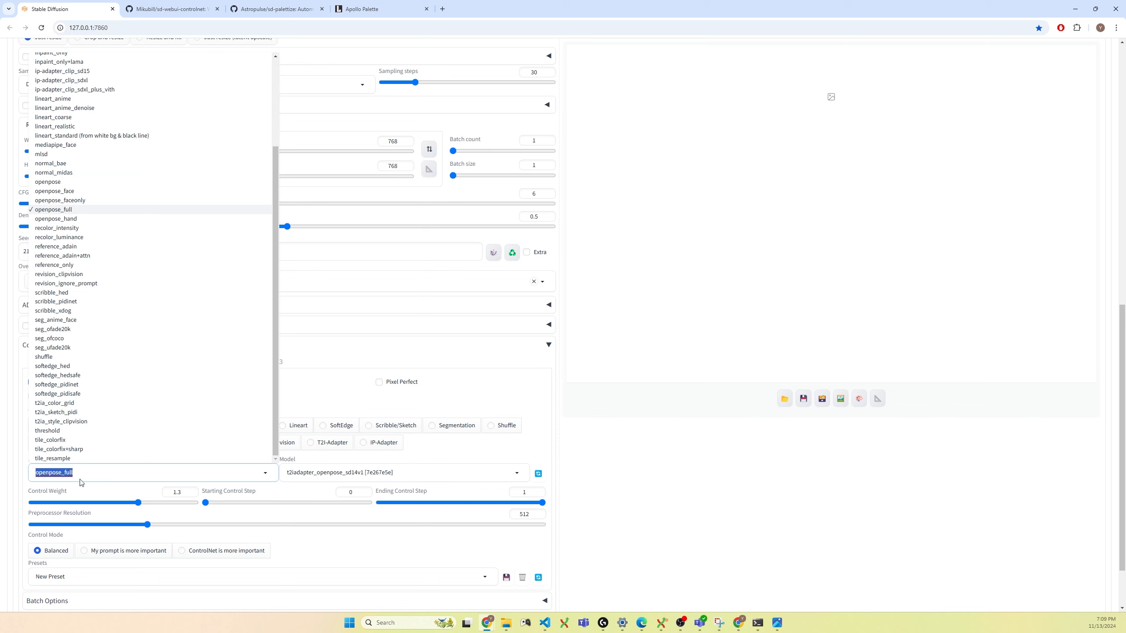
left_click(13, 491)
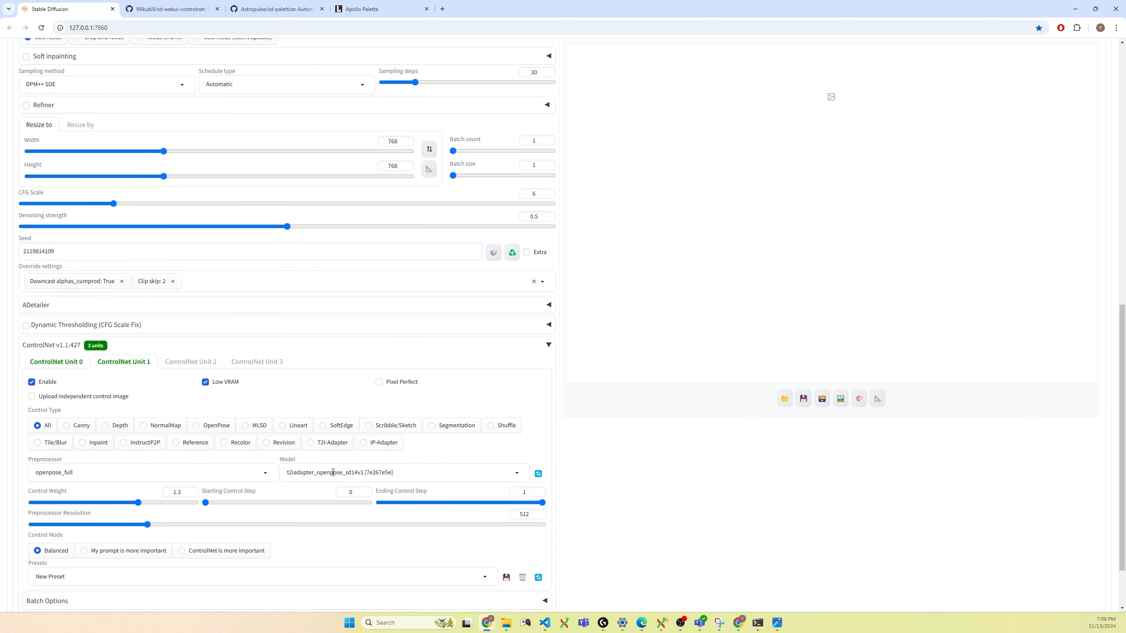
left_click(405, 472)
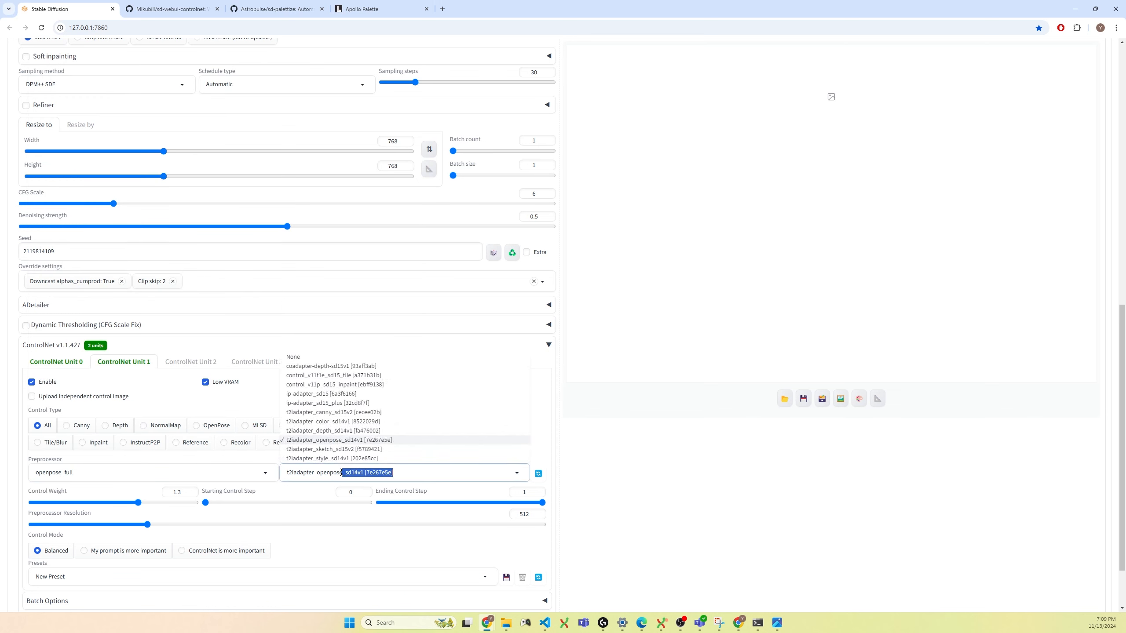
double_click(369, 473)
left_click(337, 548)
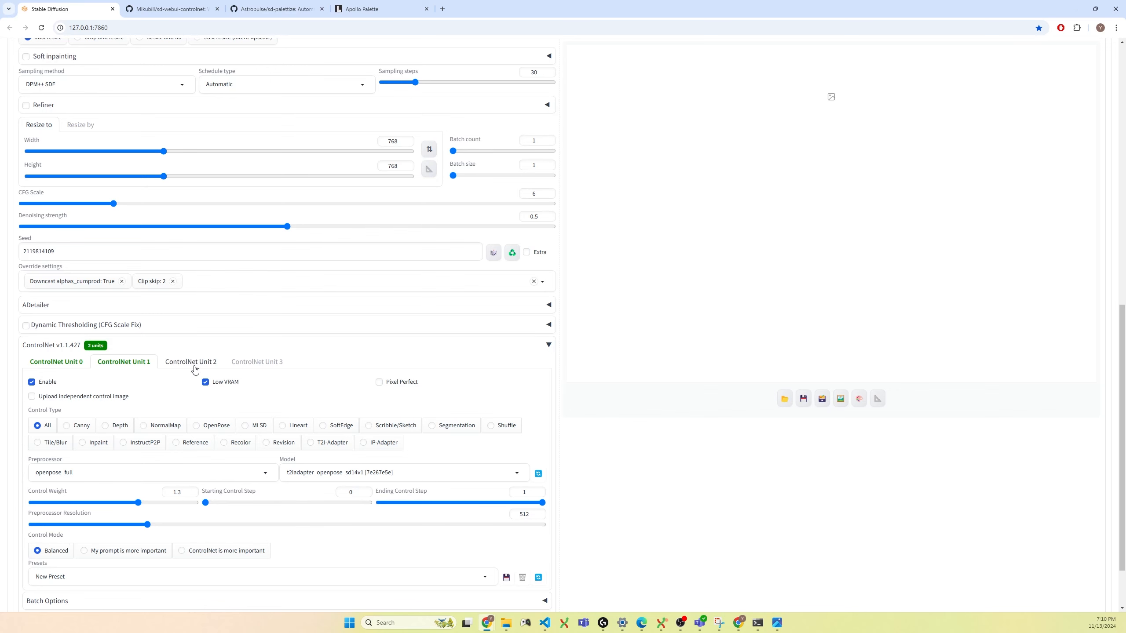
scroll(170, 417, "down", 1)
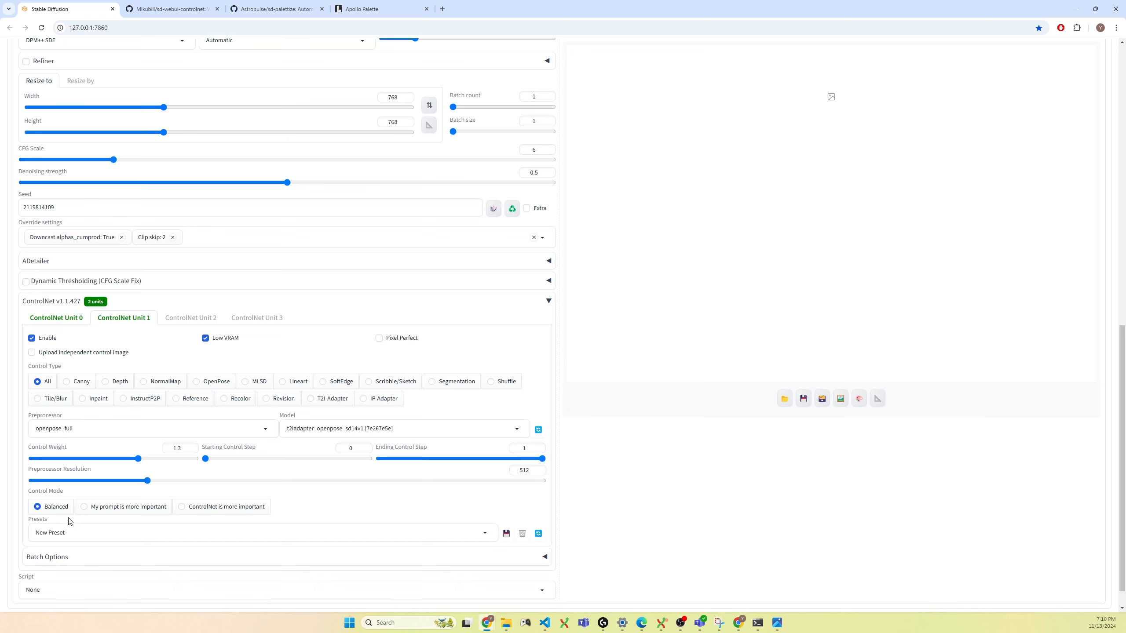
Enable uploading an independent control image for ControlNet Unit 0.
left_click(61, 324)
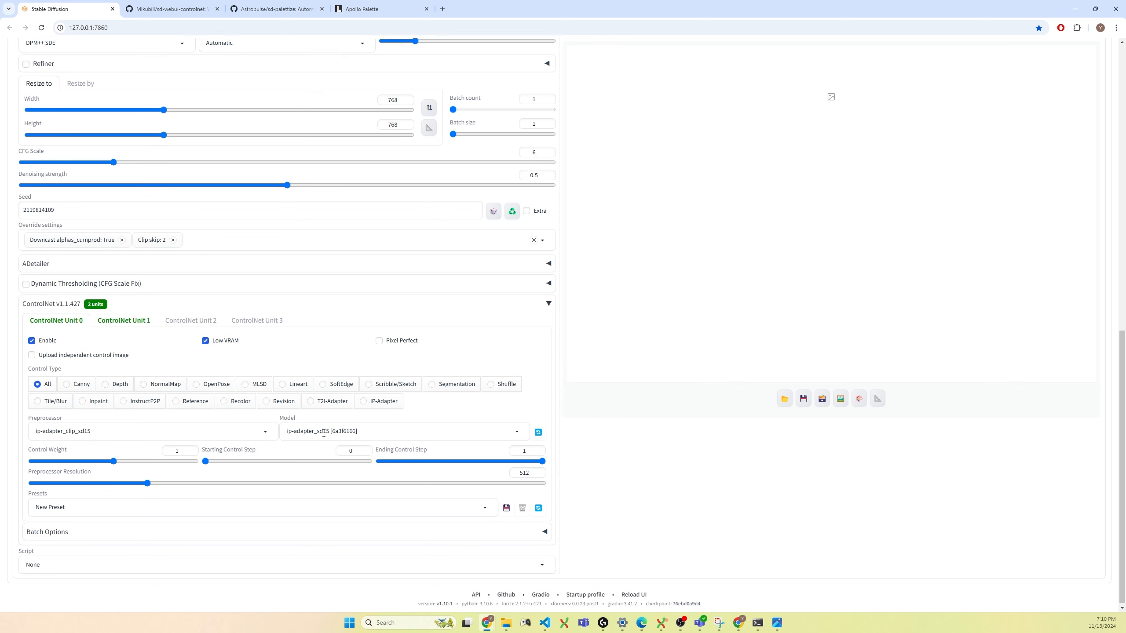
scroll(323, 435, "up", 9)
scroll(324, 434, "up", 4)
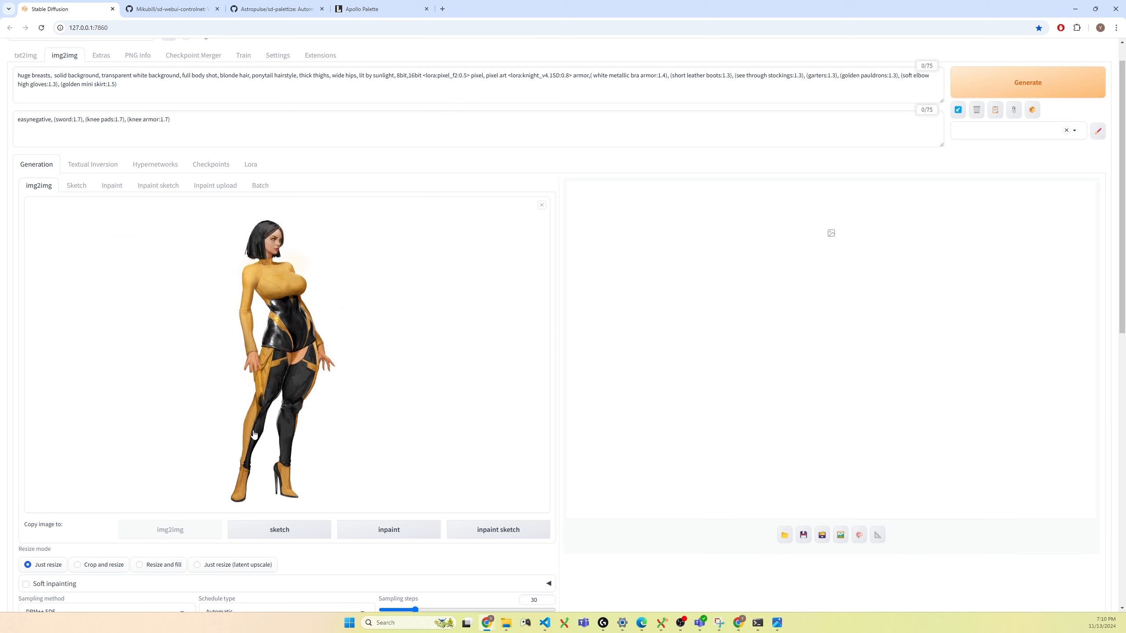
scroll(269, 466, "down", 9)
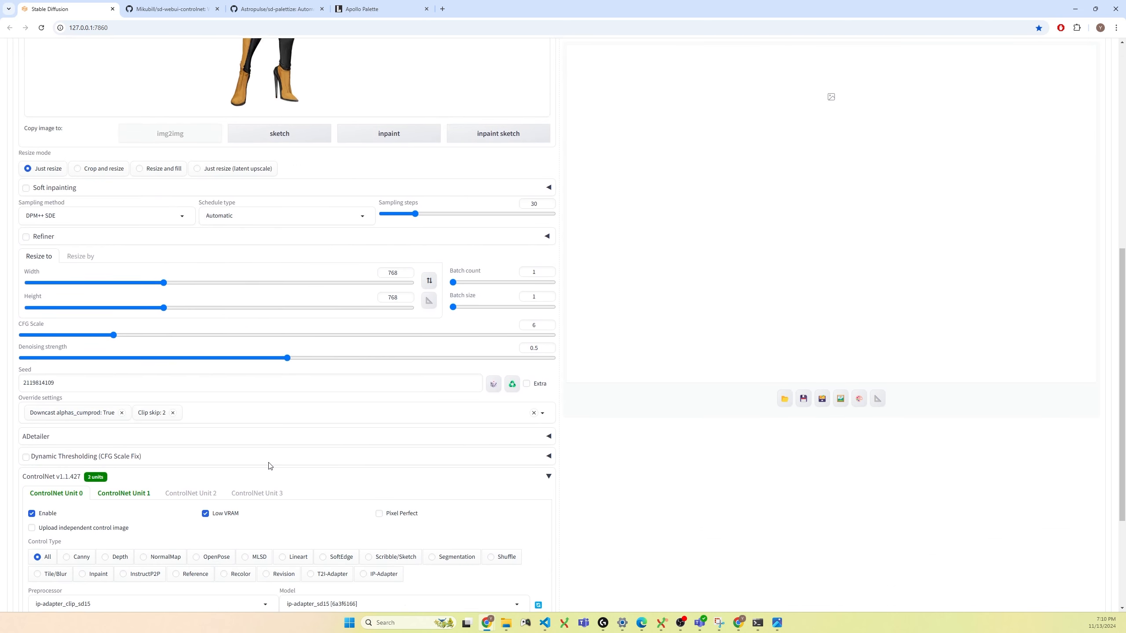
scroll(270, 466, "down", 3)
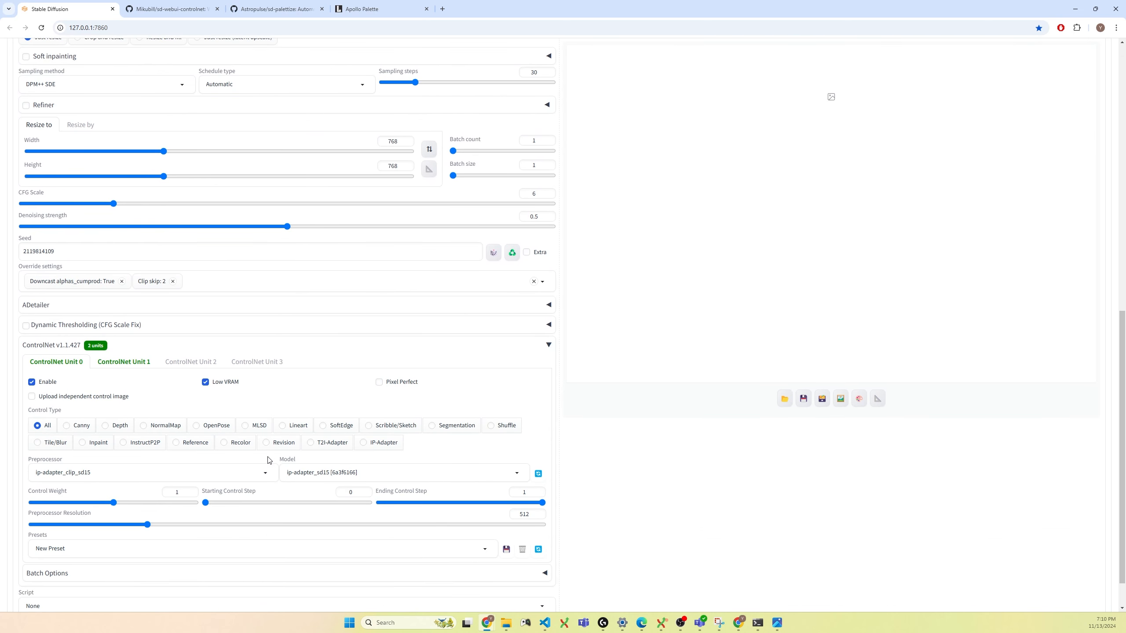
scroll(268, 457, "up", 8)
scroll(259, 302, "down", 8)
left_click(32, 396)
scroll(108, 470, "down", 2)
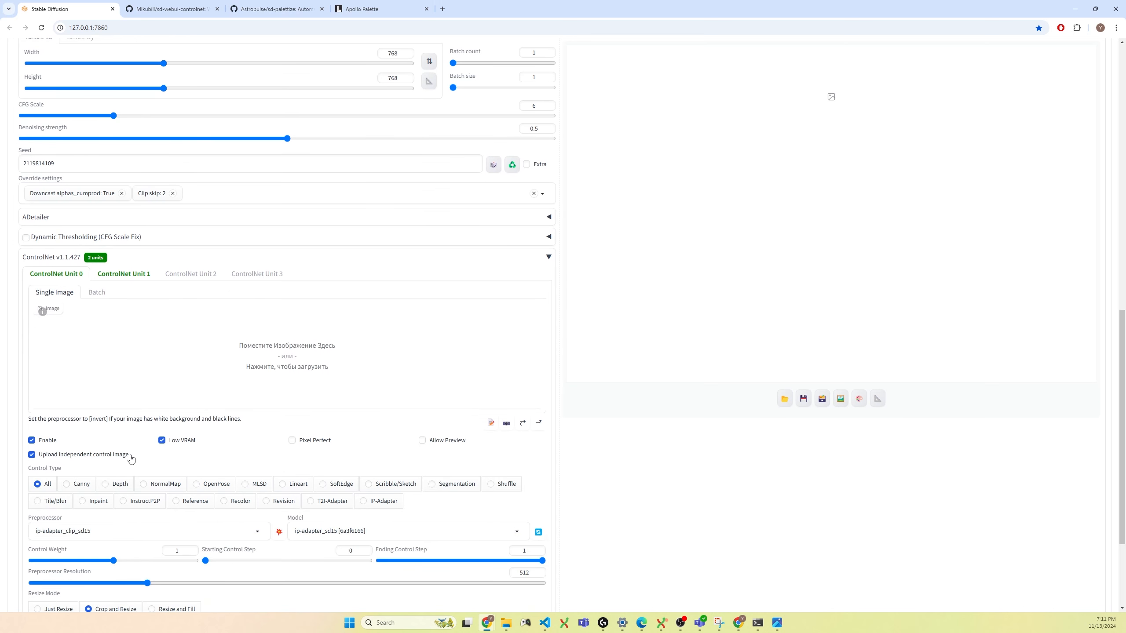
Disable independent control image upload for ControlNet Unit 0 and review the source image and the settings of Units 0 and 1.
left_click(42, 456)
scroll(280, 126, "up", 6)
scroll(279, 125, "up", 5)
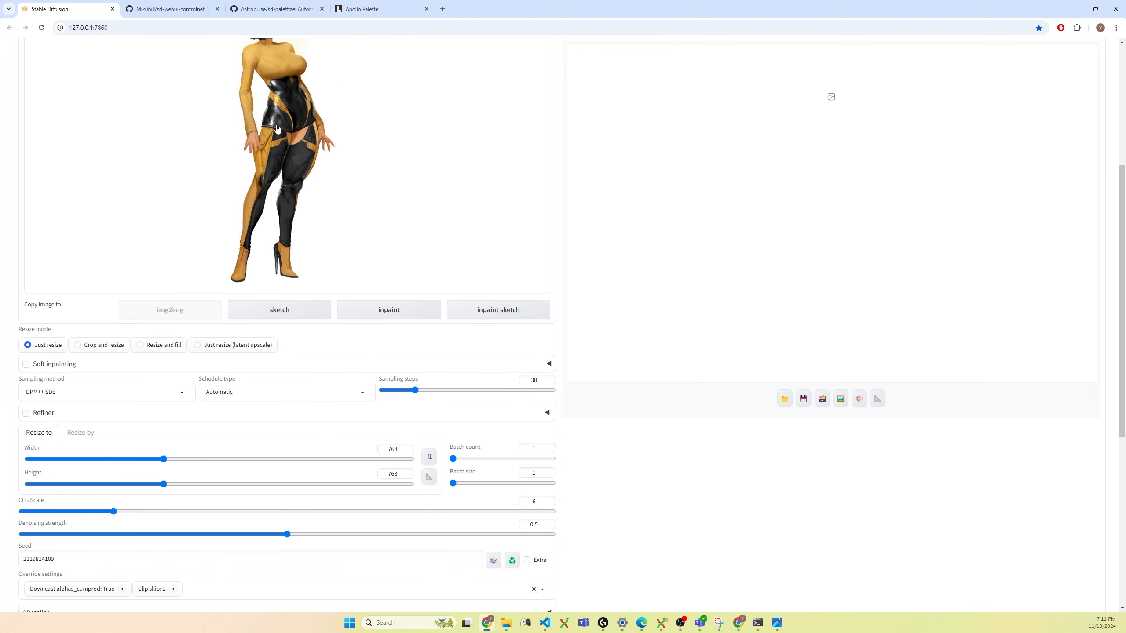
scroll(249, 394, "down", 9)
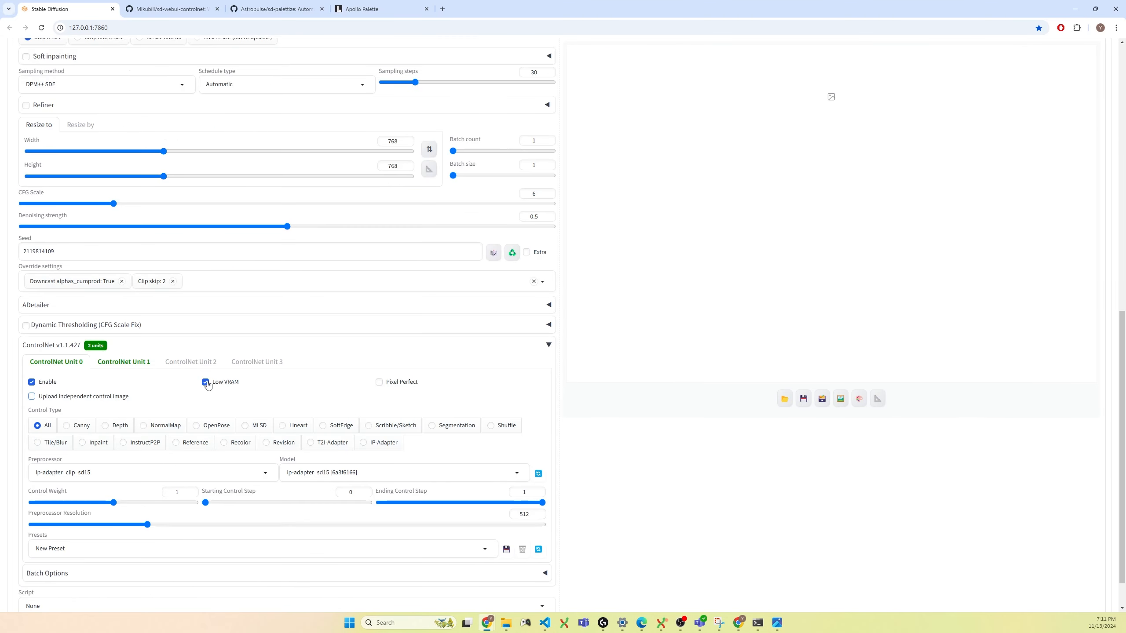
left_click(114, 370)
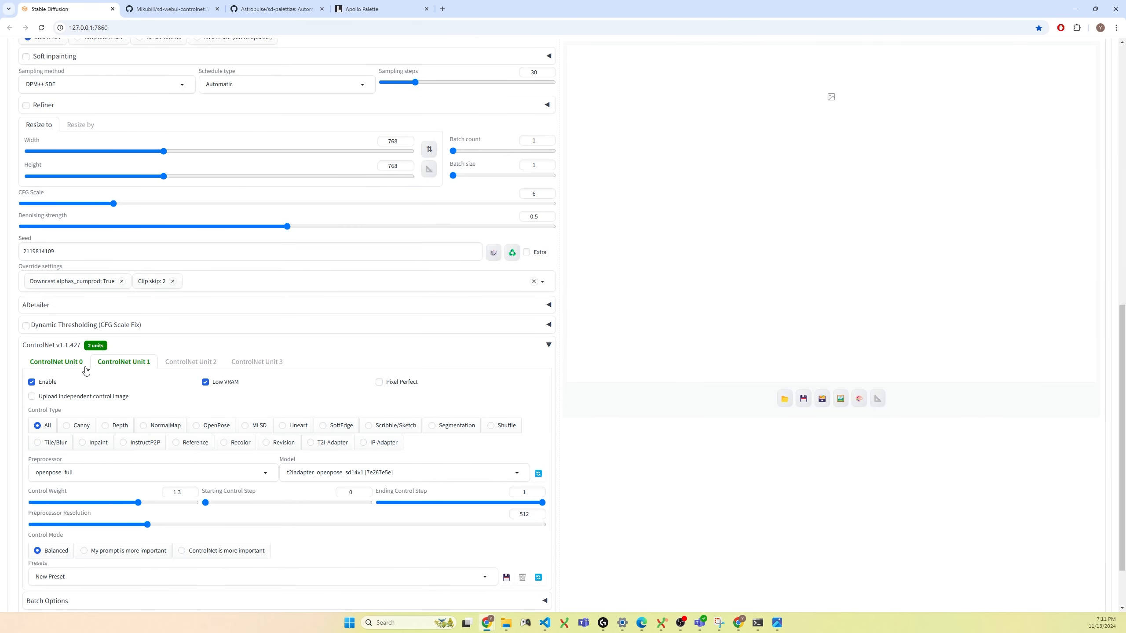
left_click(73, 371)
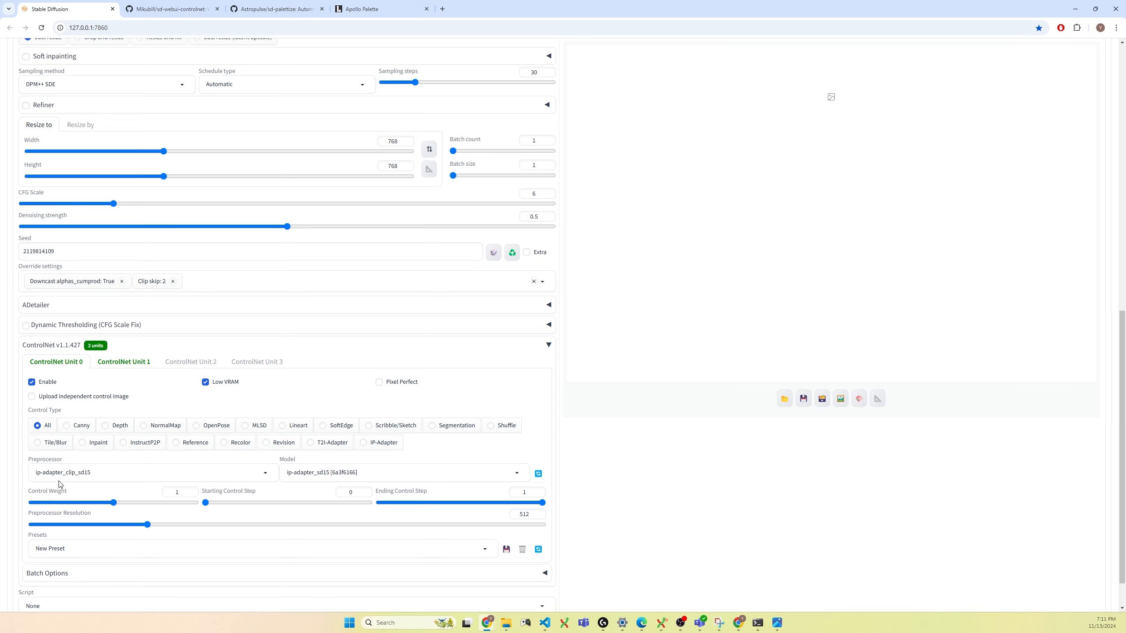
Choose Palettize as the img2img script and bring its options into view.
scroll(75, 484, "down", 1)
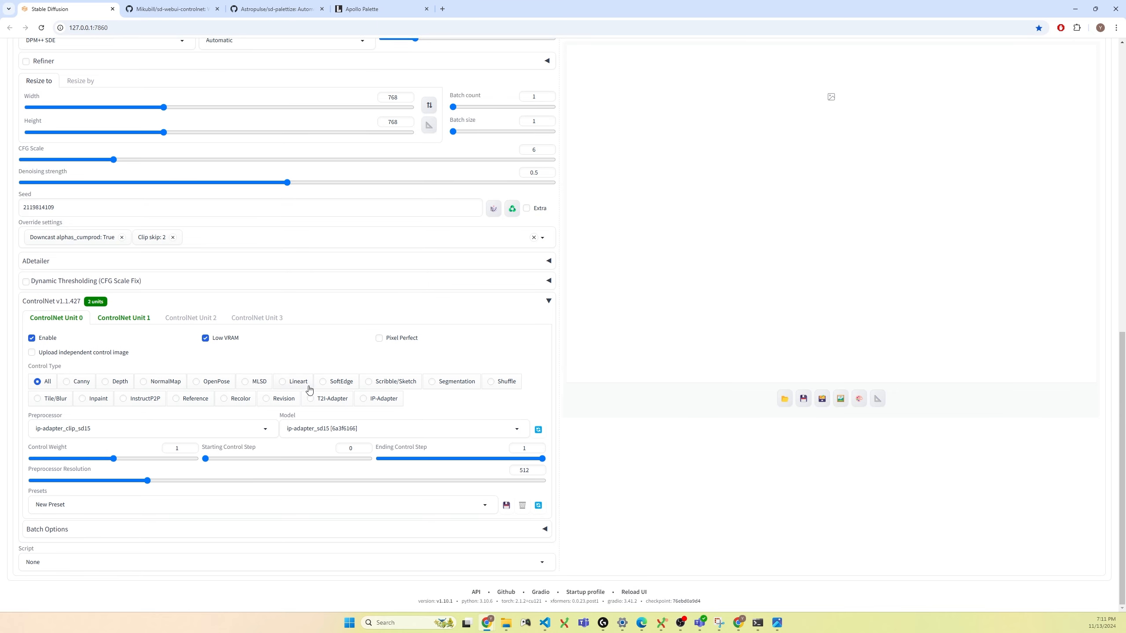
left_click(39, 562)
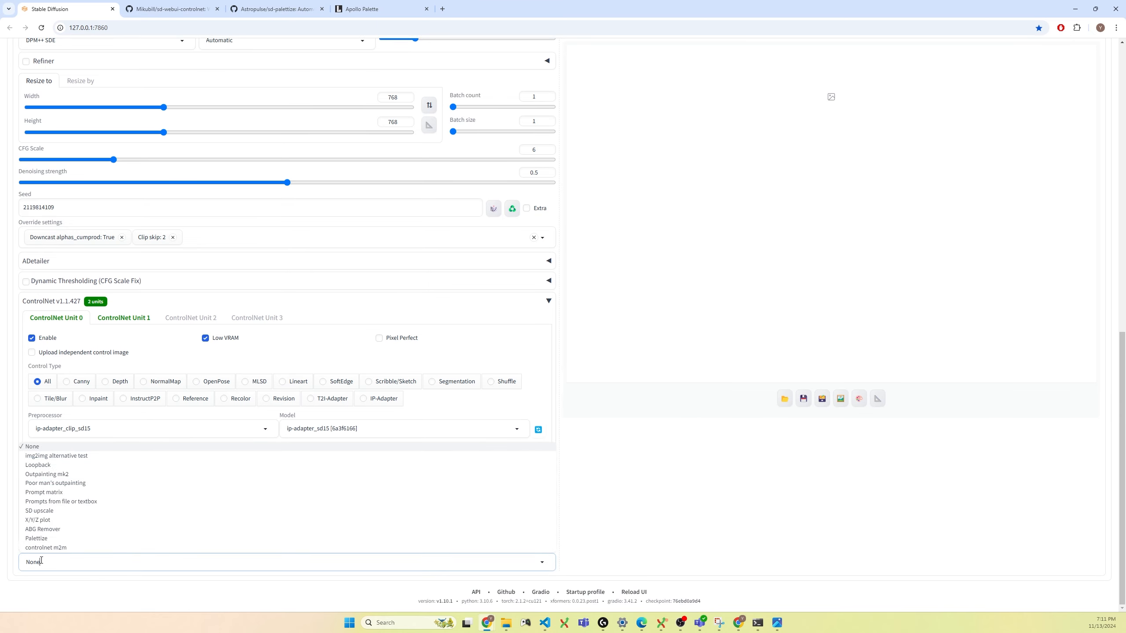
left_click(35, 539)
scroll(80, 479, "down", 3)
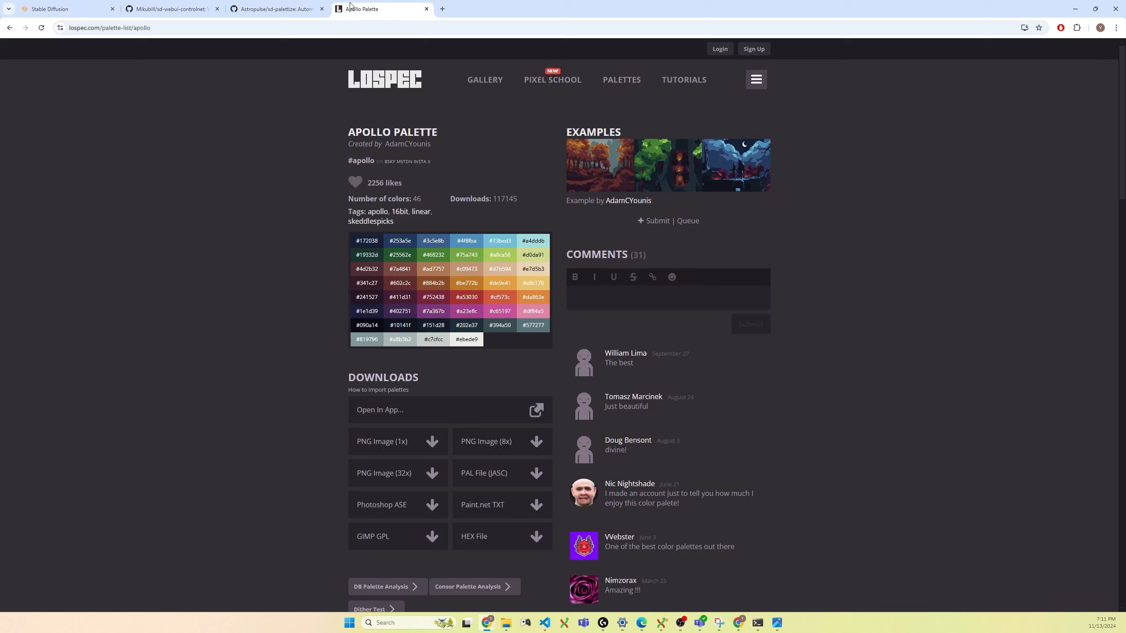
Switch to the Apollo Palette page on Lospec and examine its web address.
left_click(377, 9)
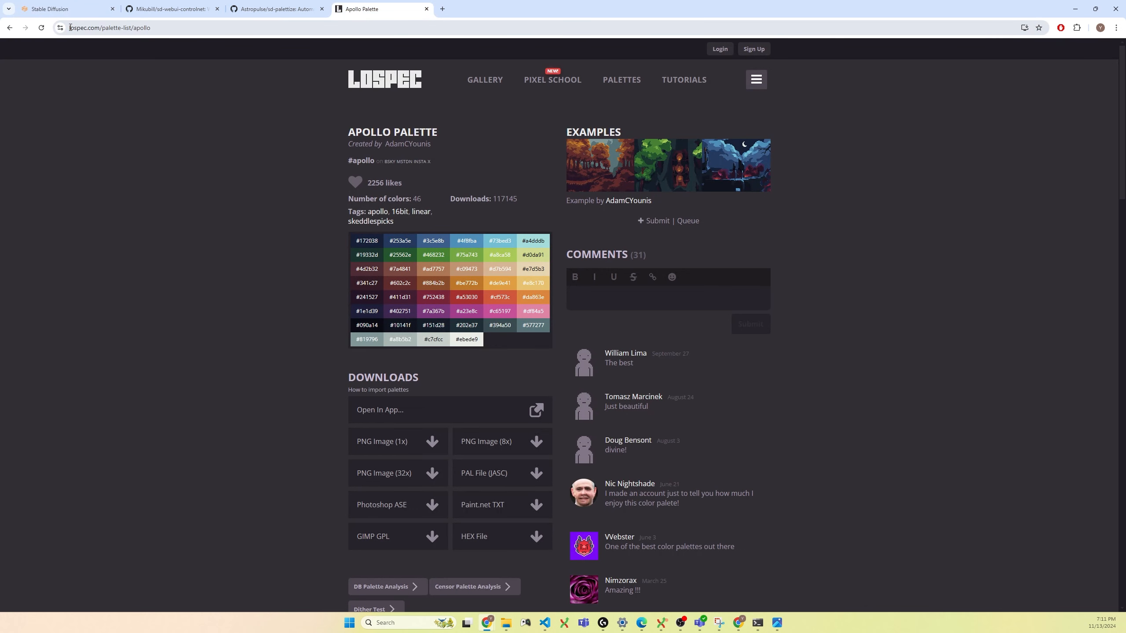
left_click_drag(70, 28, 103, 30)
left_click(235, 177)
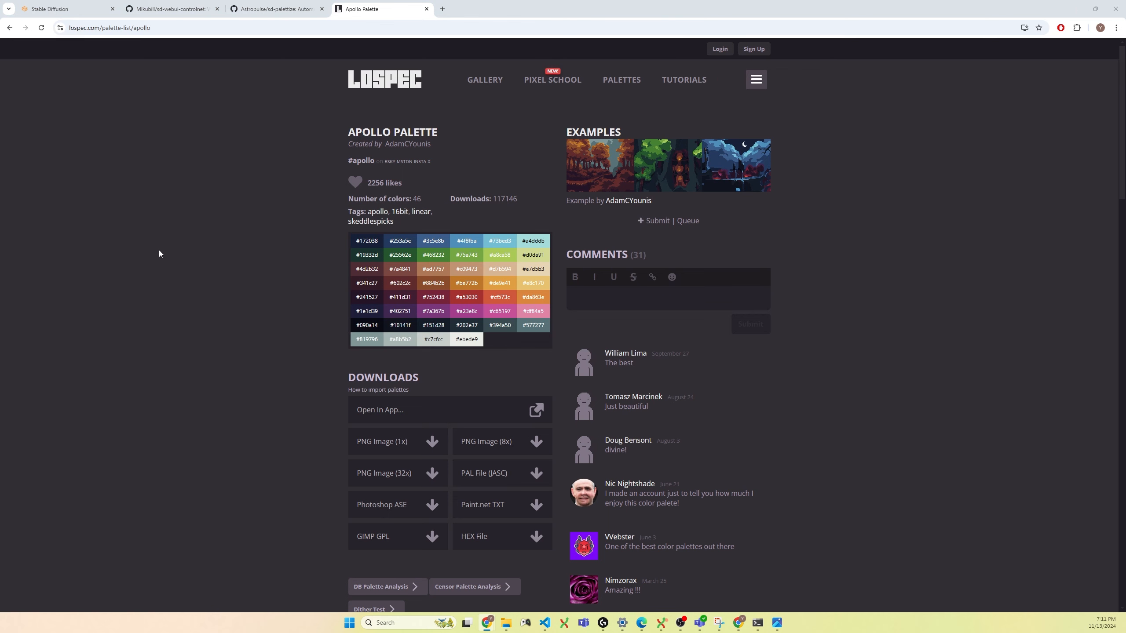
Return to Stable Diffusion and load the Apollo palette image file into the Palettize script's palette image area.
left_click(67, 9)
scroll(78, 529, "down", 4)
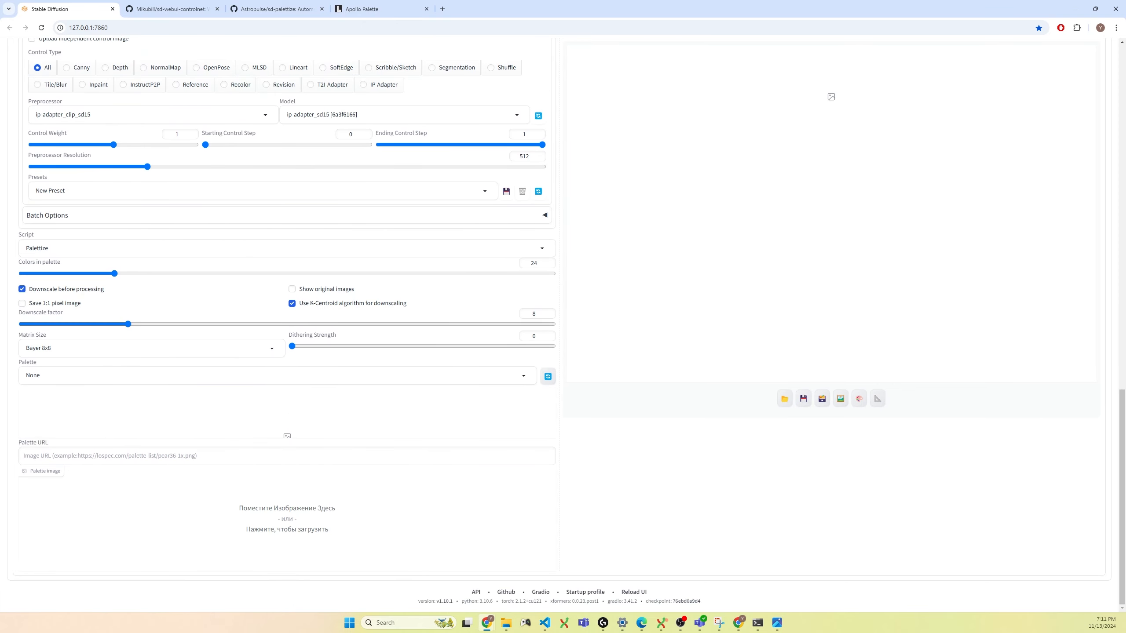
left_click(506, 623)
left_click_drag(374, 621, 308, 527)
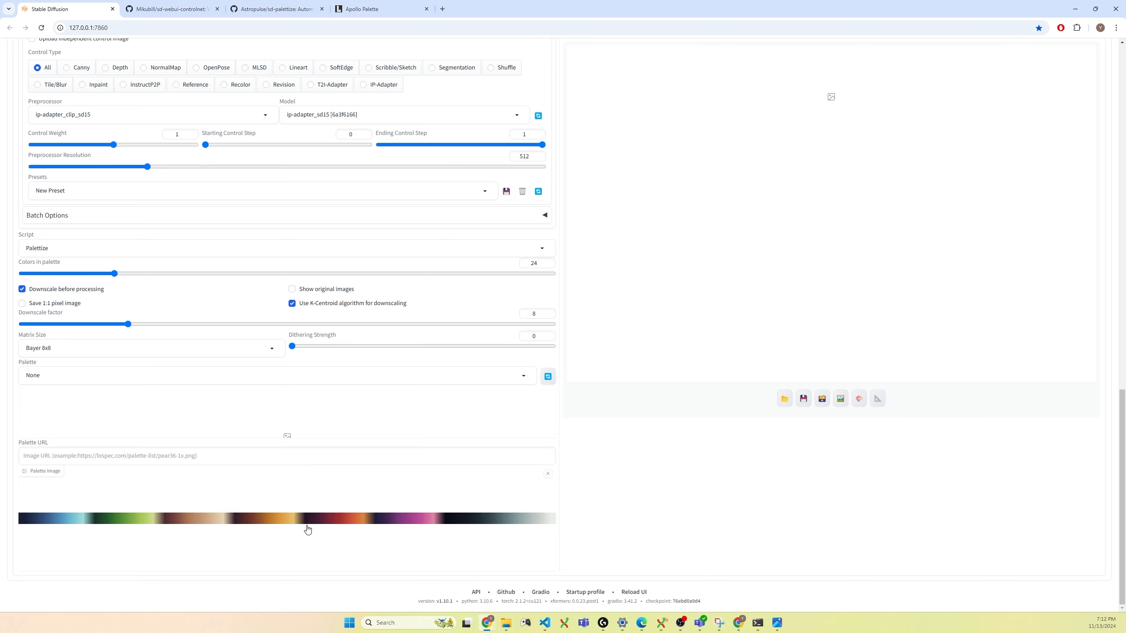
Check the built-in palettes and the palette URL field, keep the palette at None, and enable showing original images.
left_click(55, 373)
left_click(50, 396)
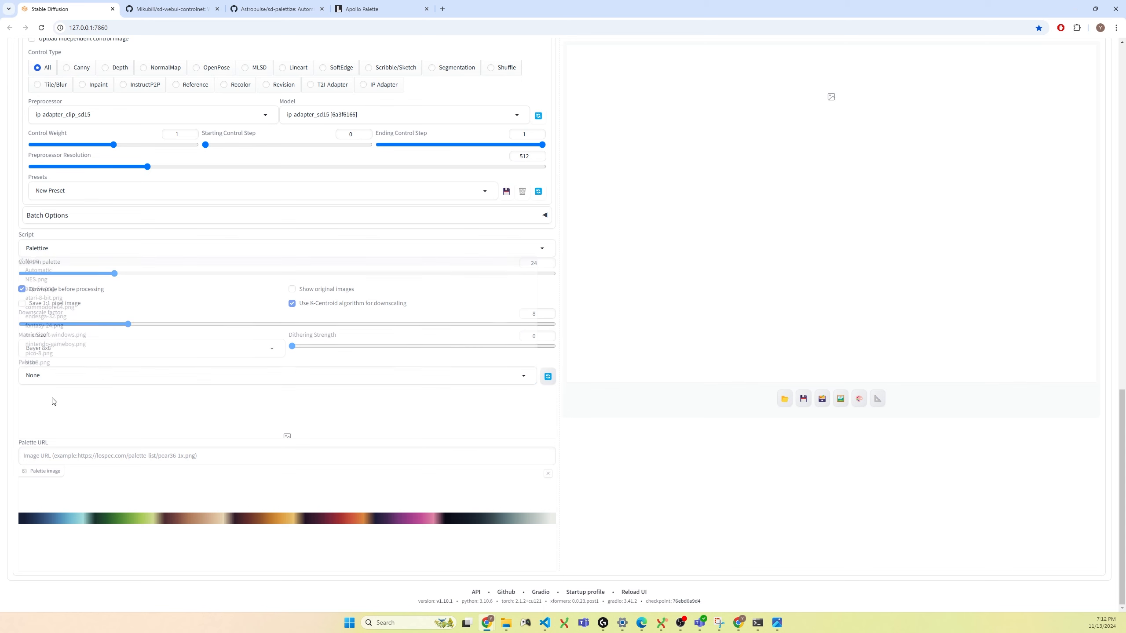
left_click(62, 457)
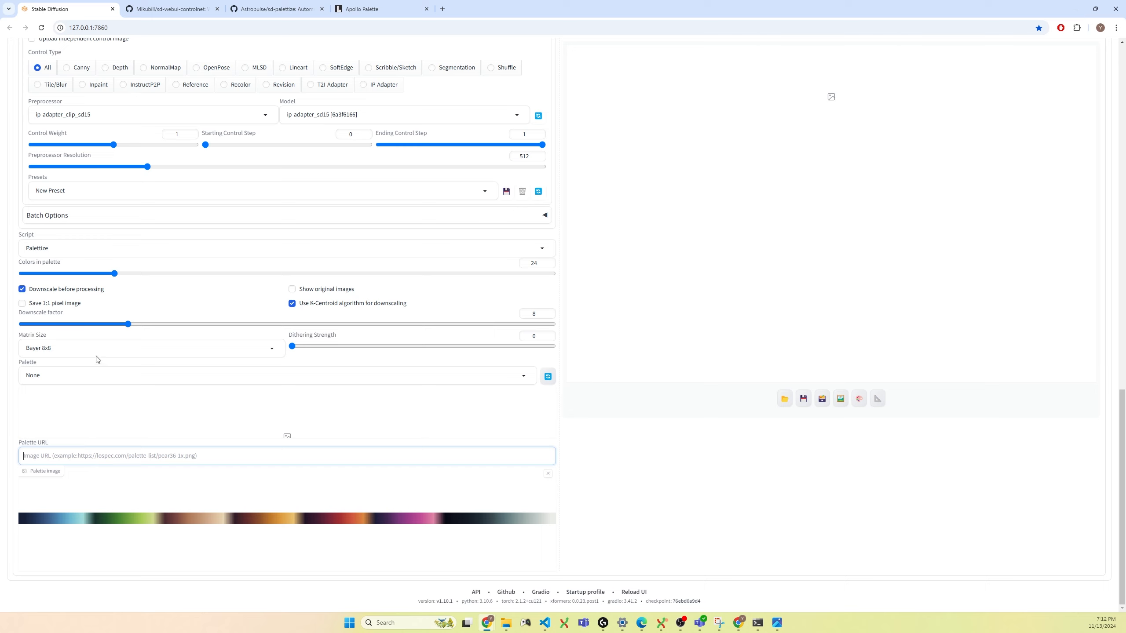
left_click(292, 291)
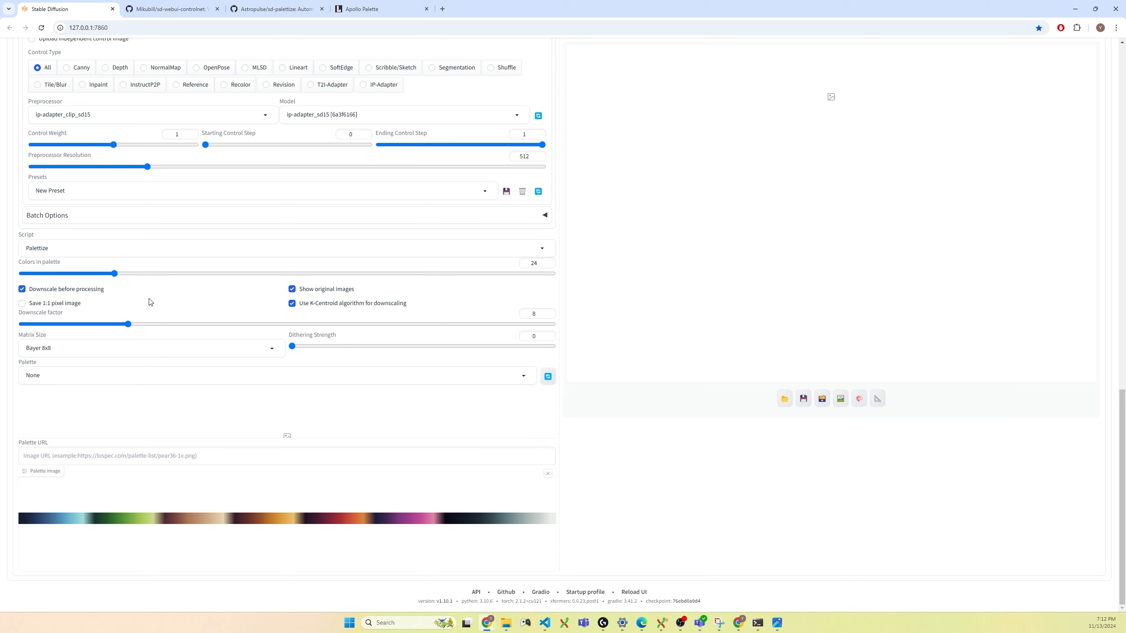
Look up the Apollo palette's number of colors on Lospec and set the Palettize script's colors in palette to 46.
scroll(132, 307, "up", 1)
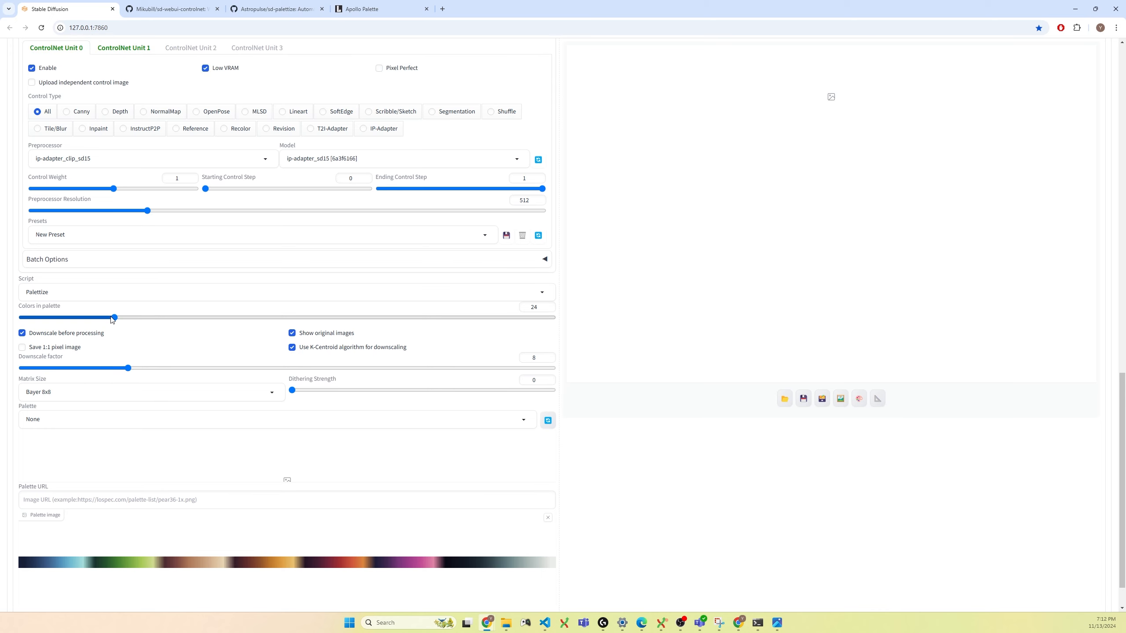
left_click(356, 10)
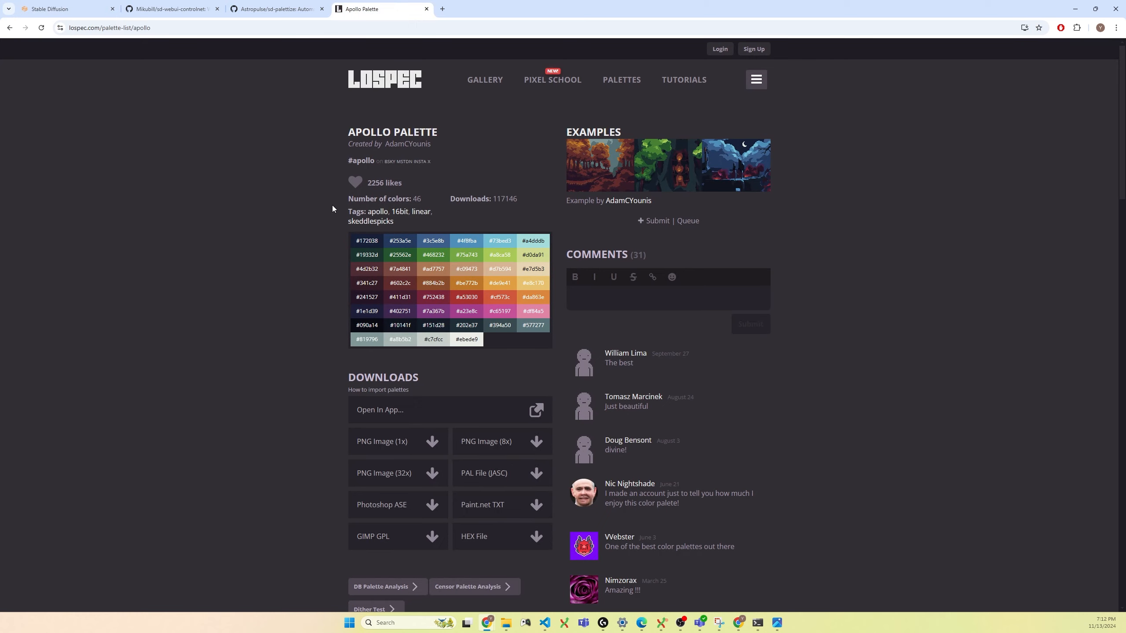
scroll(296, 295, "down", 6)
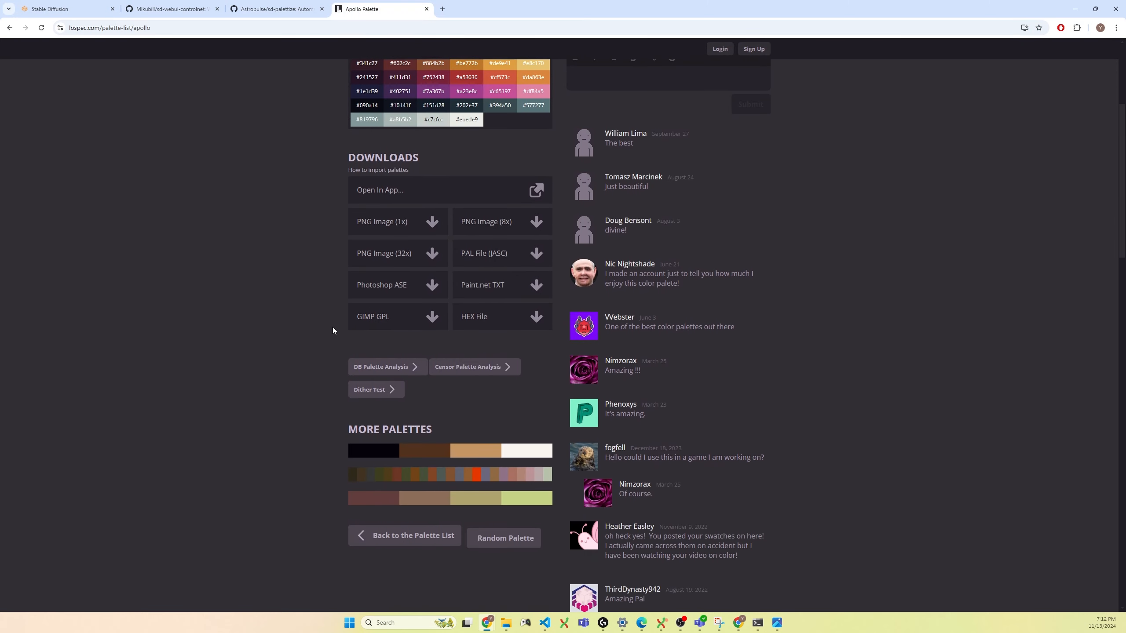
scroll(408, 369, "up", 6)
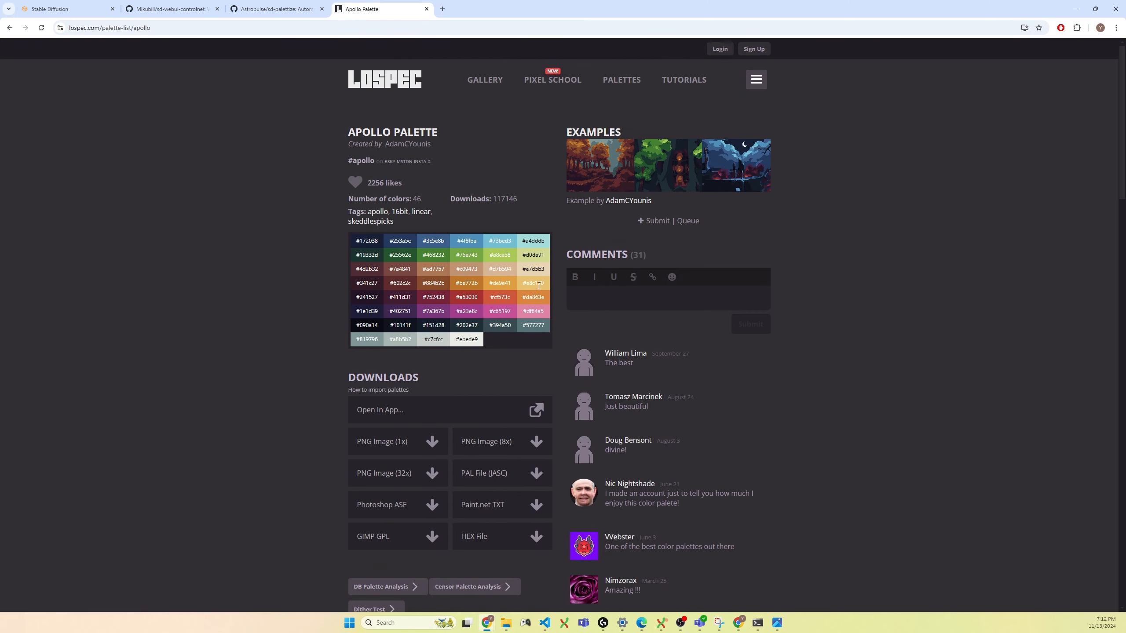
left_click_drag(417, 198, 421, 199)
left_click(89, 19)
left_click_drag(115, 318, 207, 322)
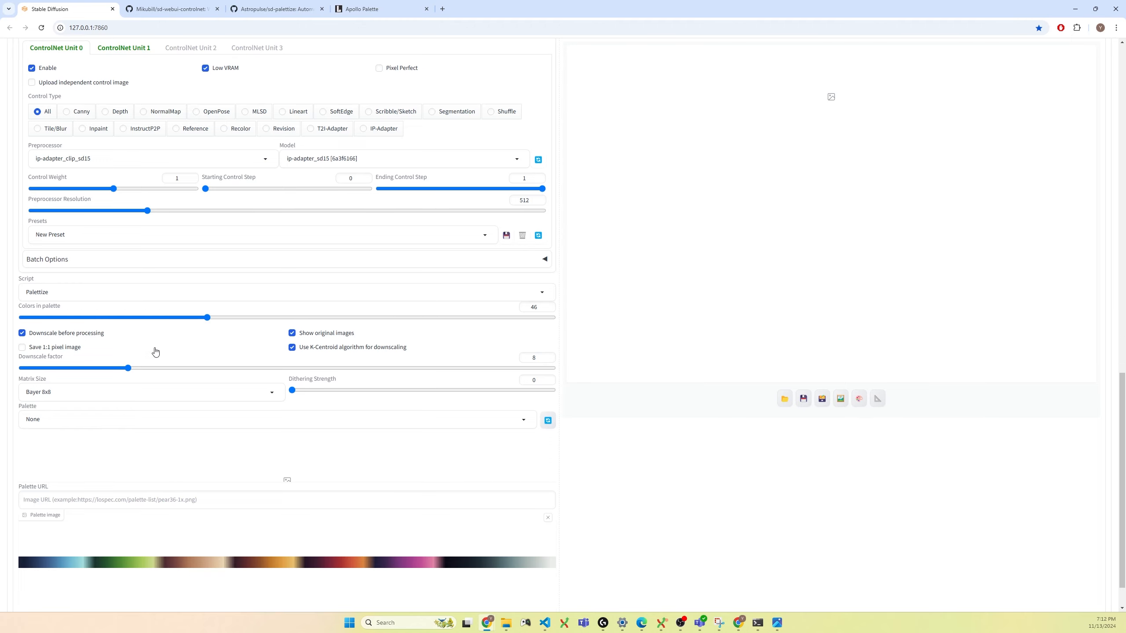
scroll(176, 377, "up", 2)
scroll(194, 384, "down", 2)
key("alt+Tab")
left_click(39, 368)
Reset the img2img seed to random (-1).
scroll(95, 328, "up", 3)
scroll(95, 323, "up", 3)
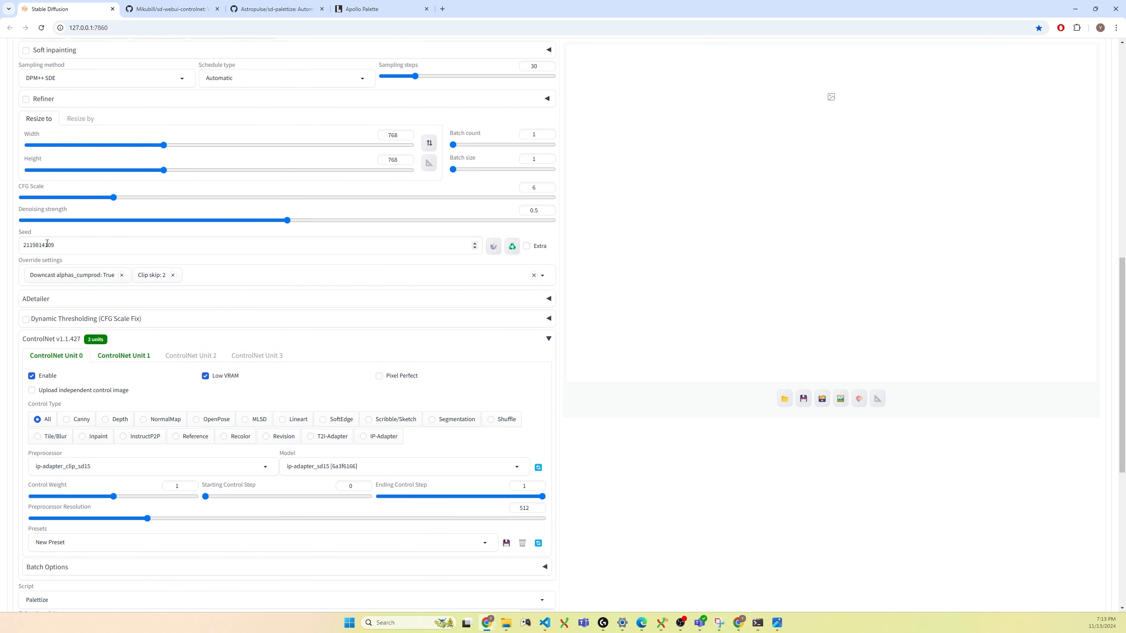
left_click_drag(22, 234, 40, 240)
double_click(39, 245)
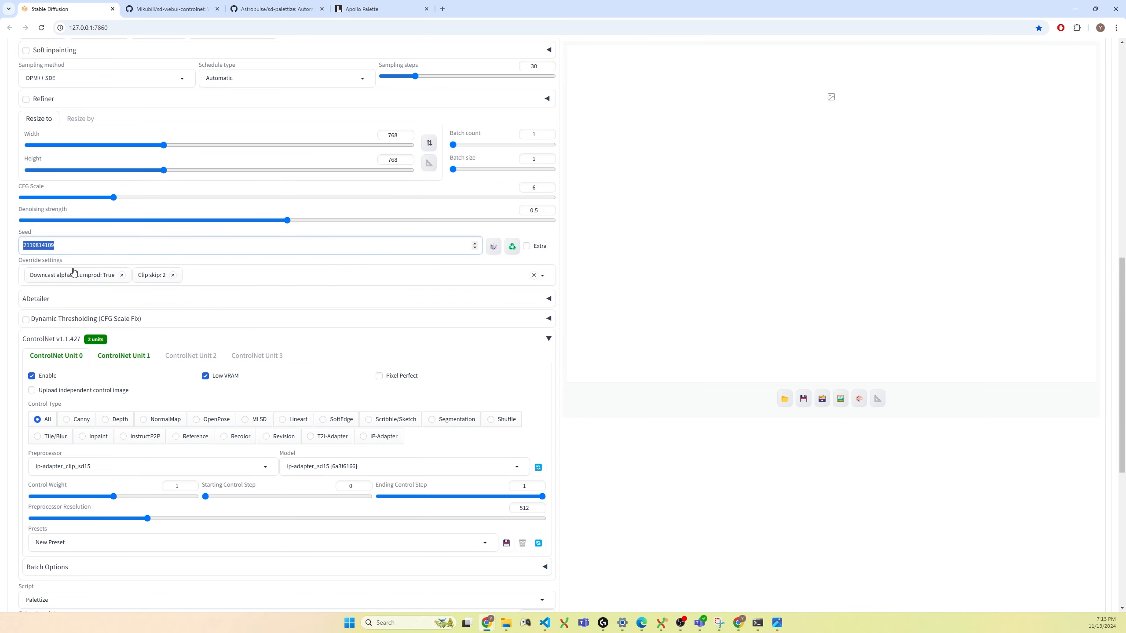
scroll(73, 274, "up", 3)
left_click(494, 378)
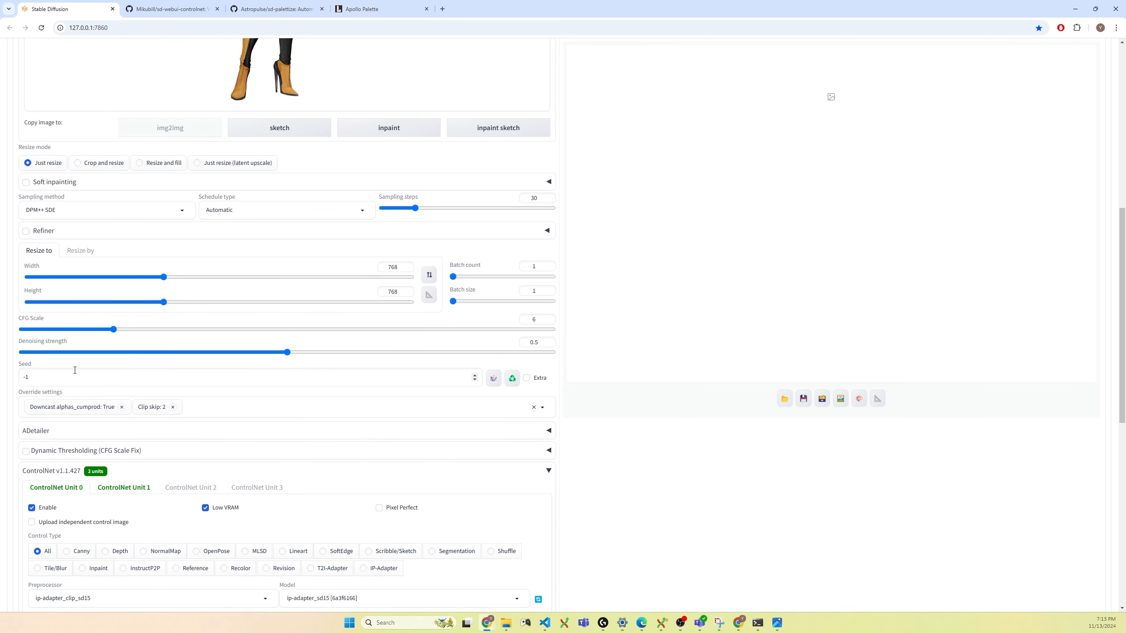
Examine the available sampling methods, keeping DPM++ SDE selected.
scroll(149, 385, "up", 1)
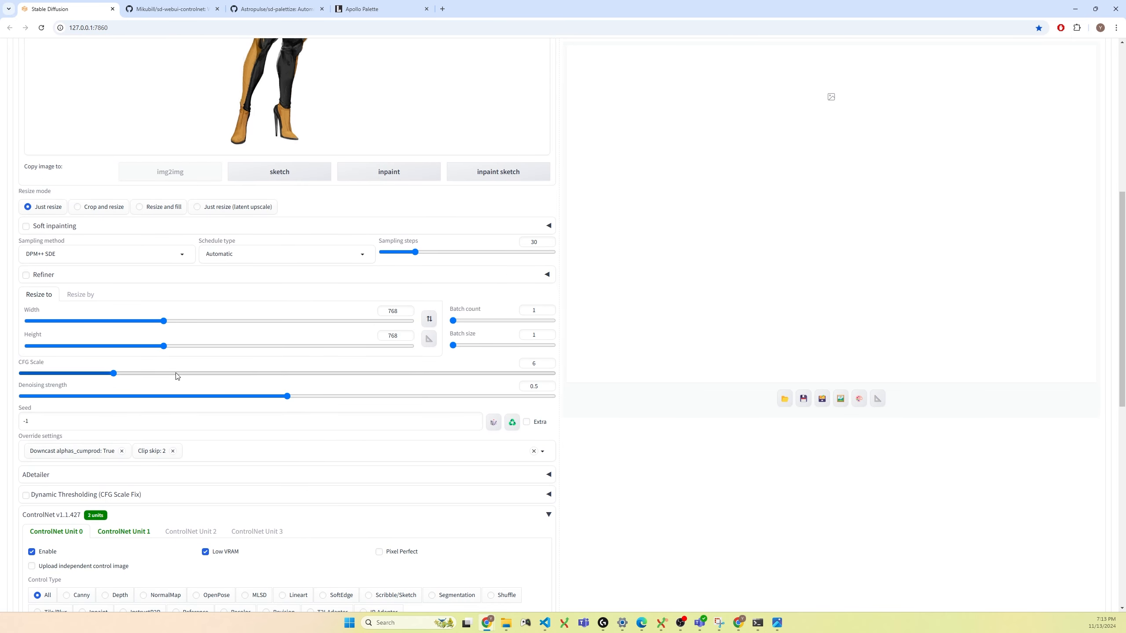
scroll(193, 369, "up", 1)
scroll(193, 369, "up", 4)
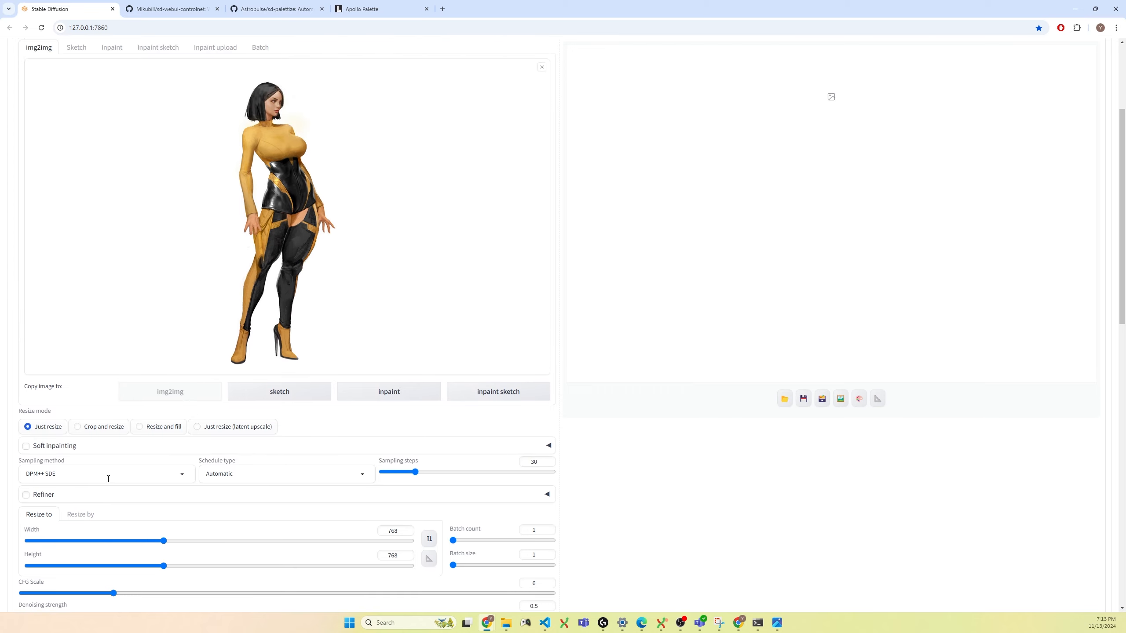
left_click(182, 477)
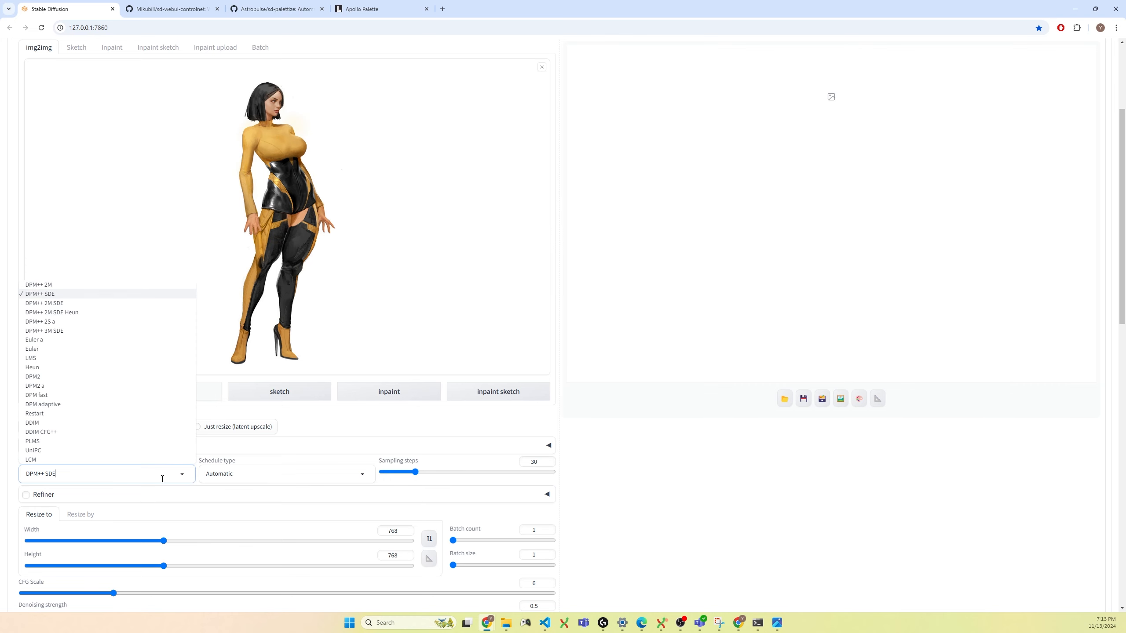
left_click(1, 481)
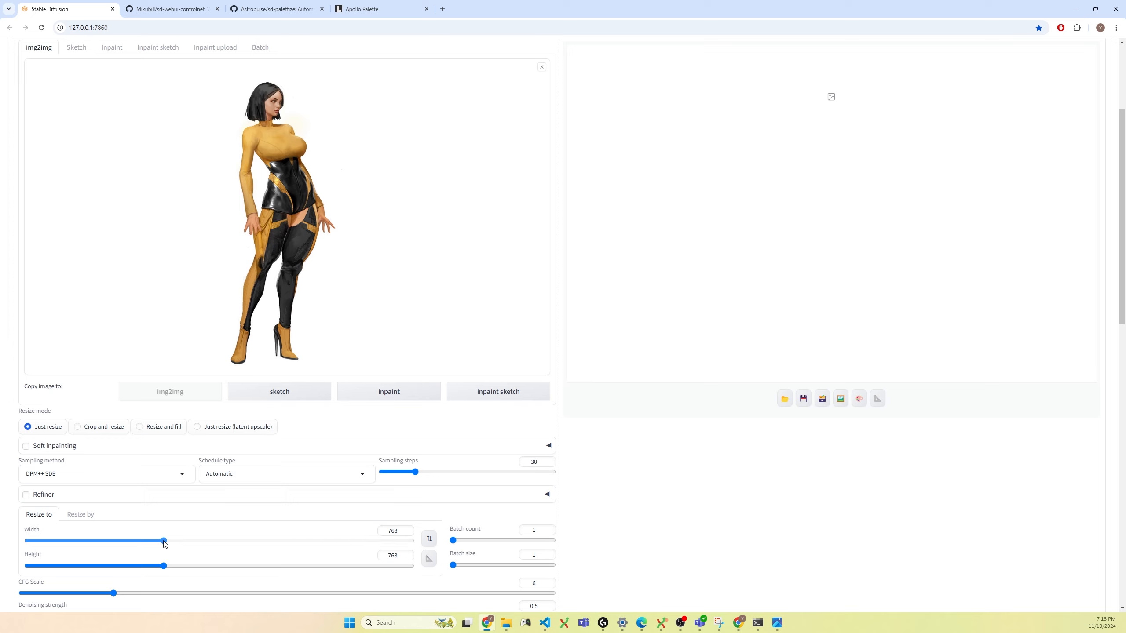
Set the output width to 528 and the height to 1168 to match the character image's tall proportions.
left_click_drag(164, 544, 225, 570)
left_click_drag(110, 544, 117, 543)
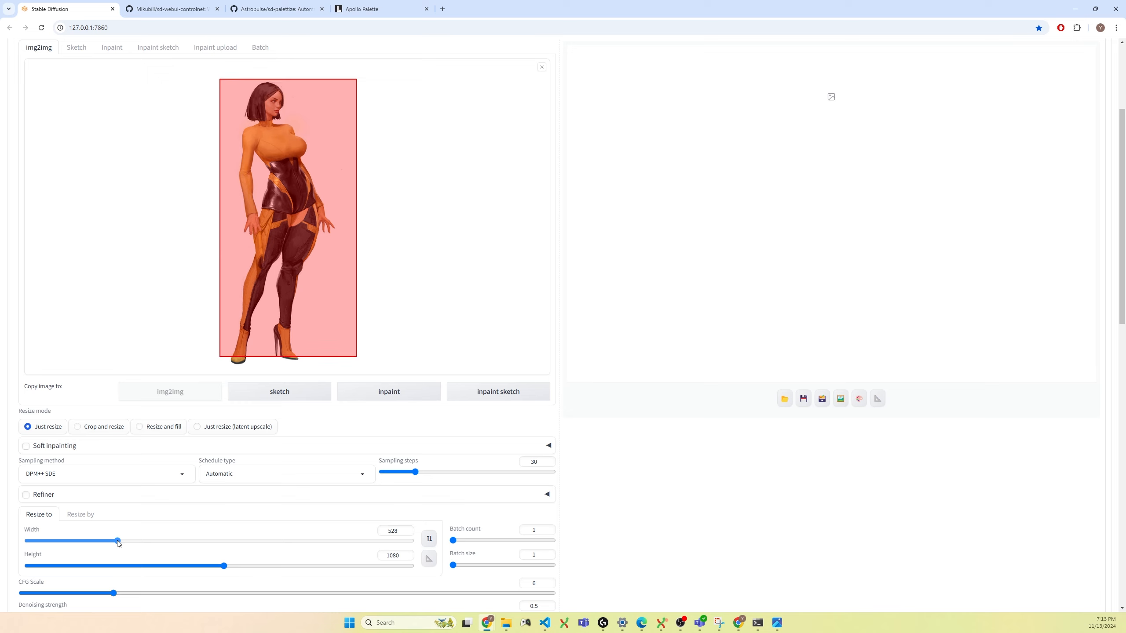
left_click_drag(223, 567, 242, 570)
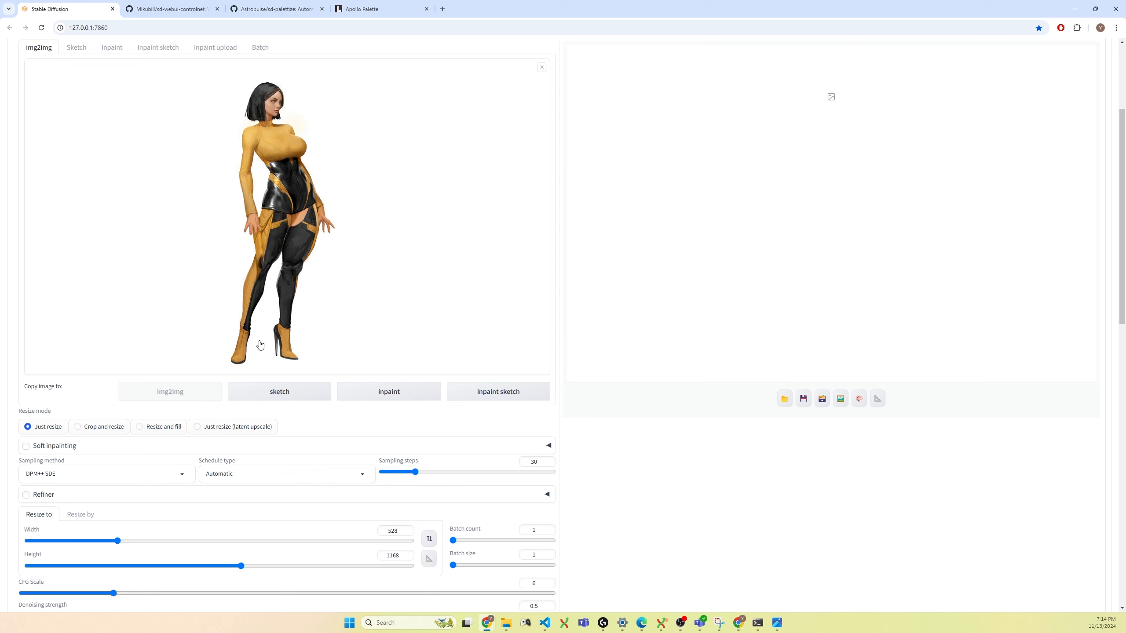
Review the prompt, negative prompt, source image and generation settings, including the output size and denoising strength.
scroll(224, 503, "down", 1)
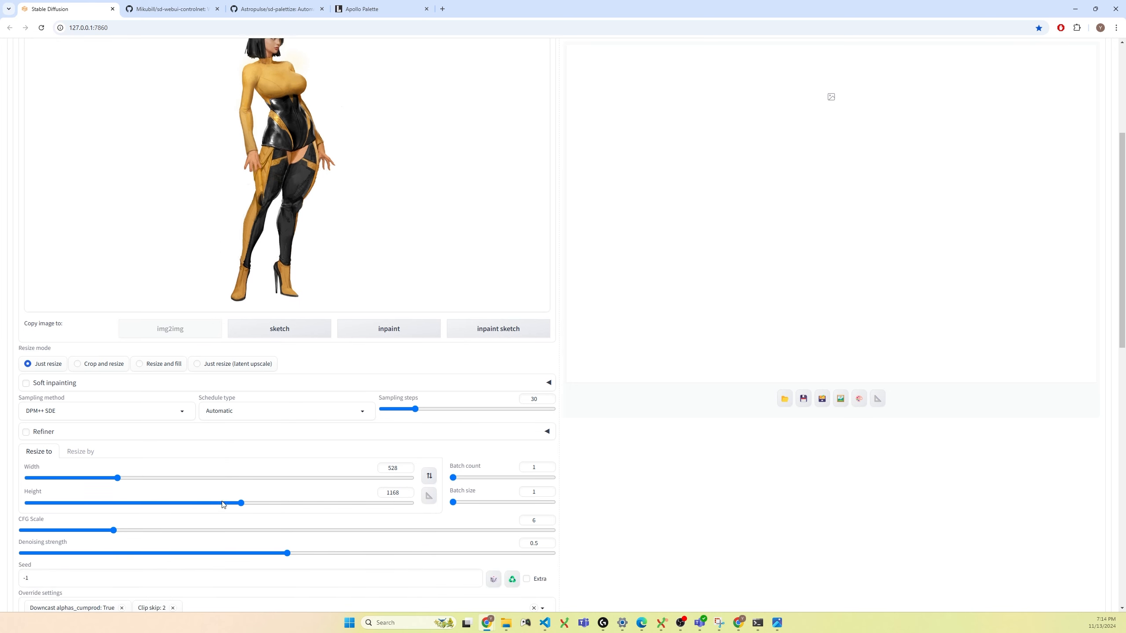
scroll(227, 503, "up", 5)
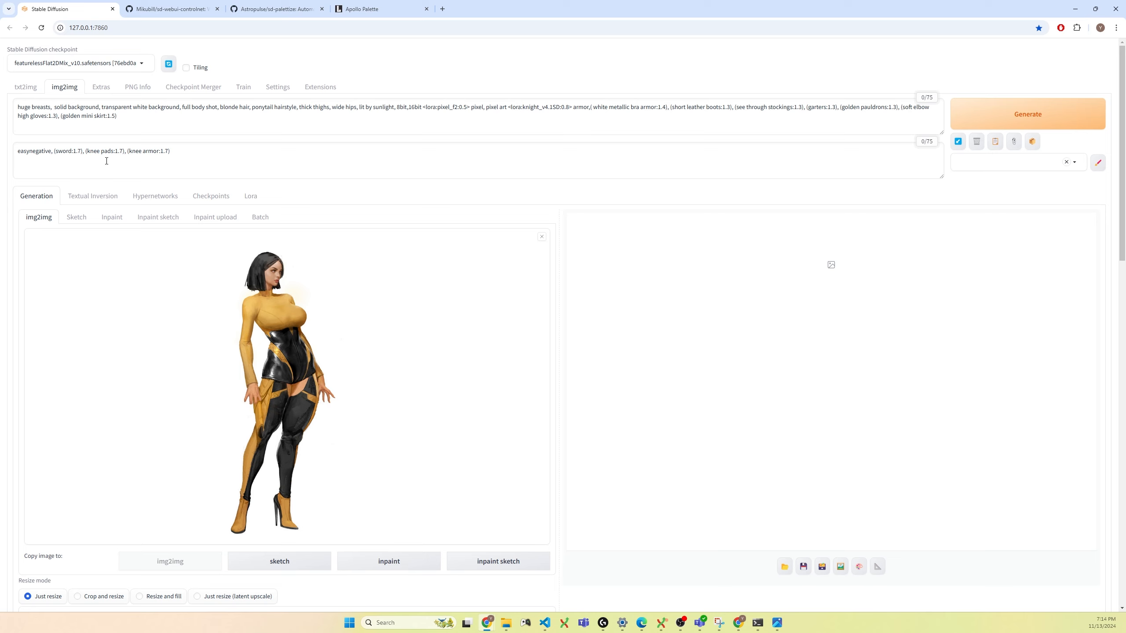
scroll(144, 75, "down", 1)
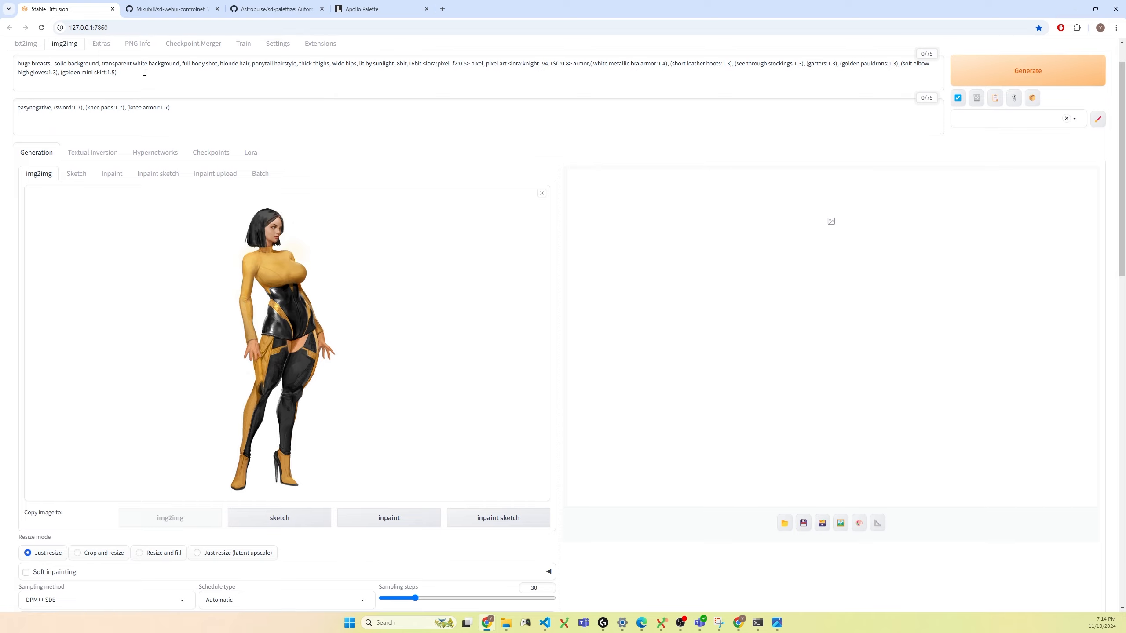
scroll(140, 116, "up", 1)
scroll(135, 116, "down", 1)
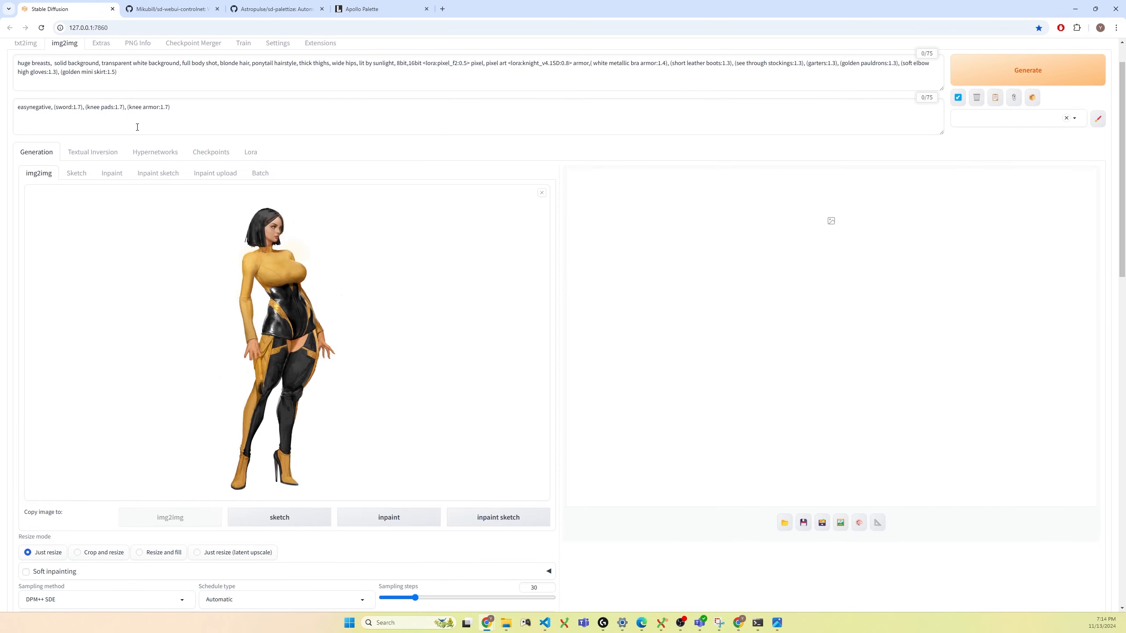
scroll(188, 153, "down", 3)
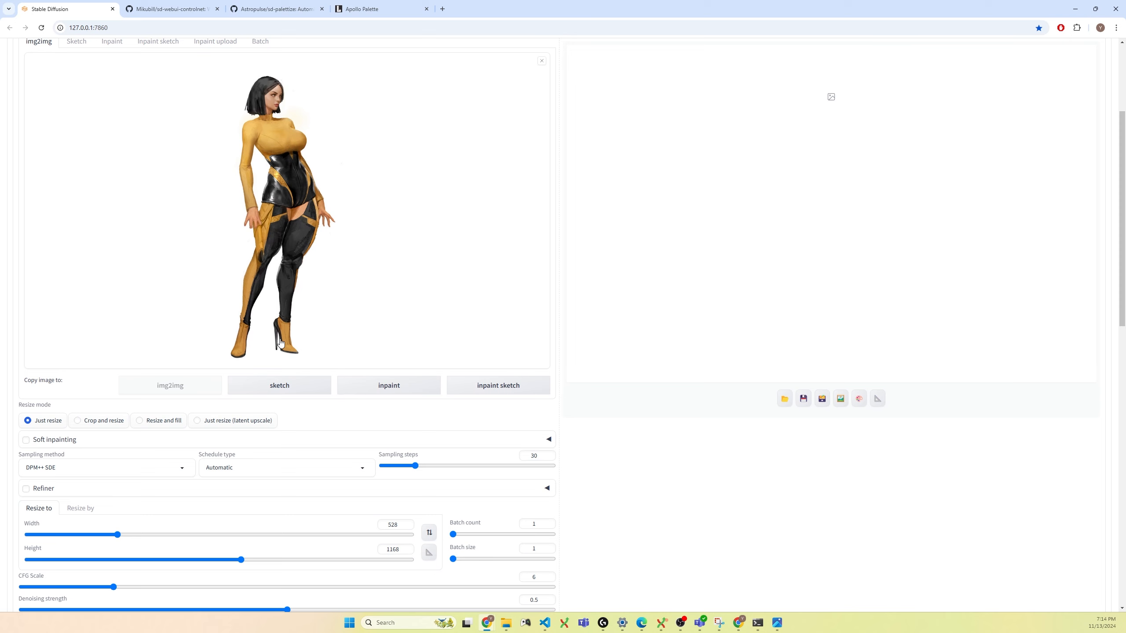
scroll(279, 341, "down", 1)
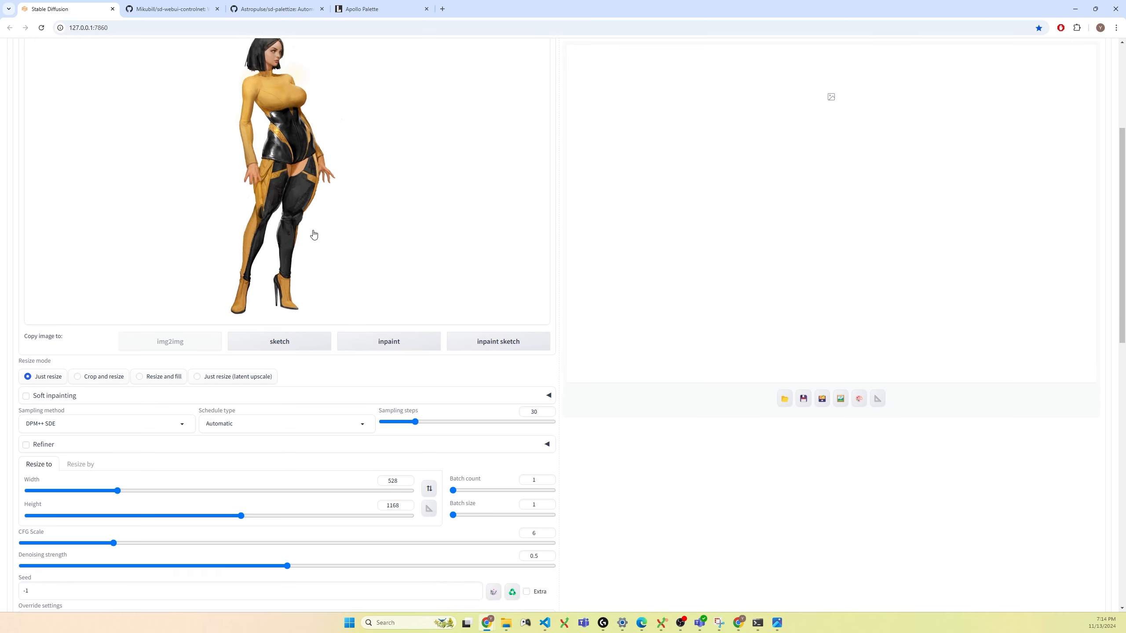
scroll(301, 223, "down", 3)
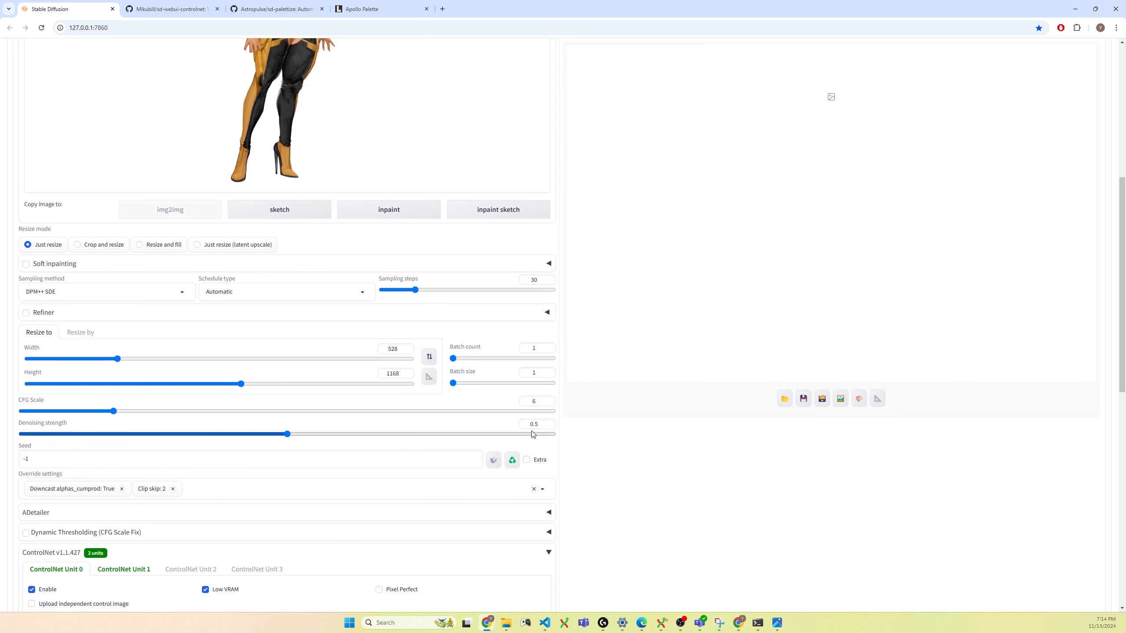
Review the source character image alongside the sampling, output size and denoising settings.
scroll(452, 430, "up", 1)
scroll(453, 430, "up", 3)
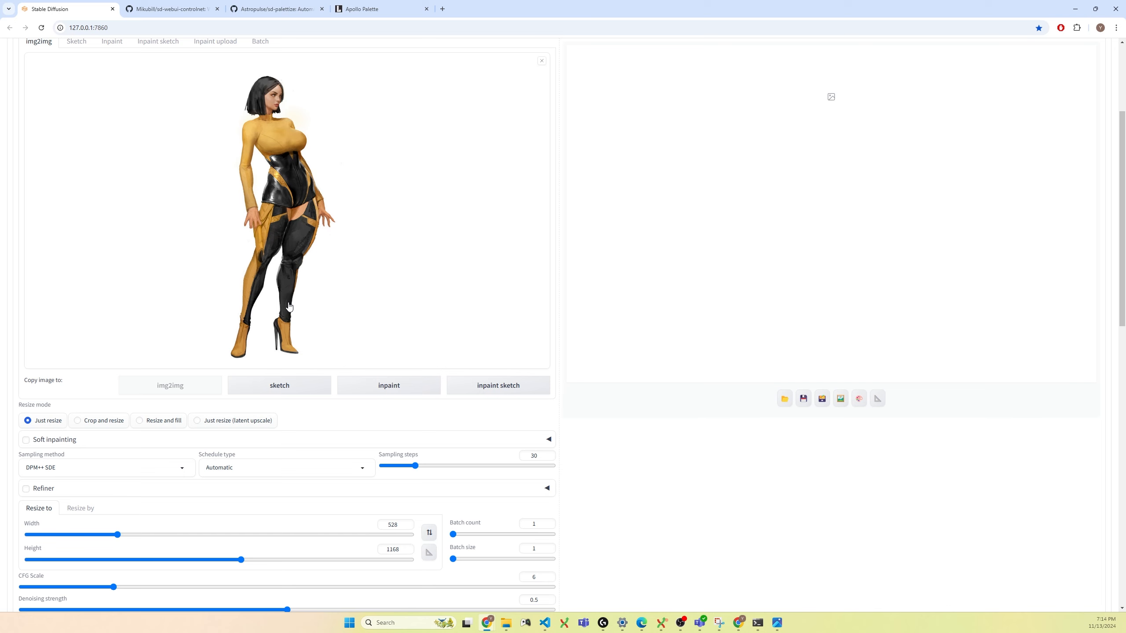
scroll(289, 307, "down", 1)
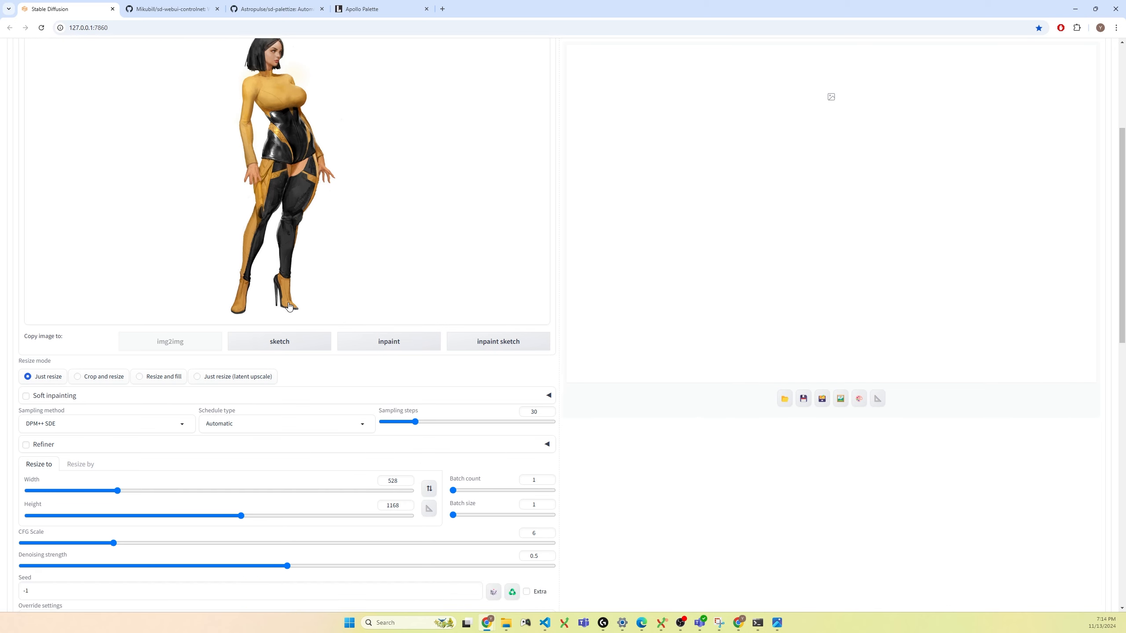
scroll(306, 261, "up", 1)
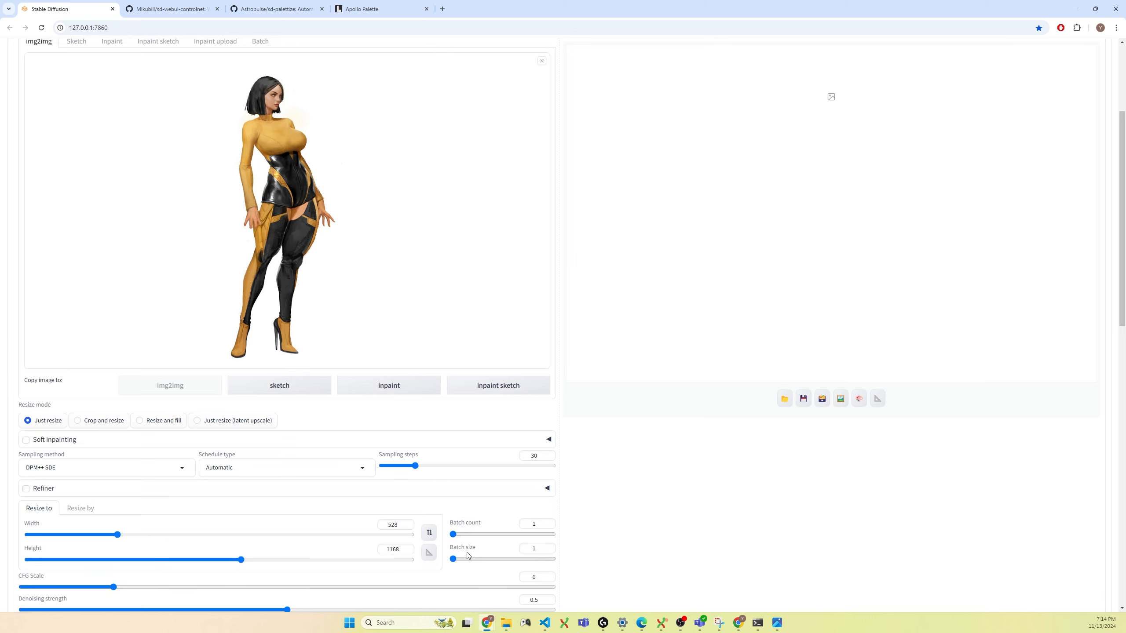
scroll(361, 519, "down", 1)
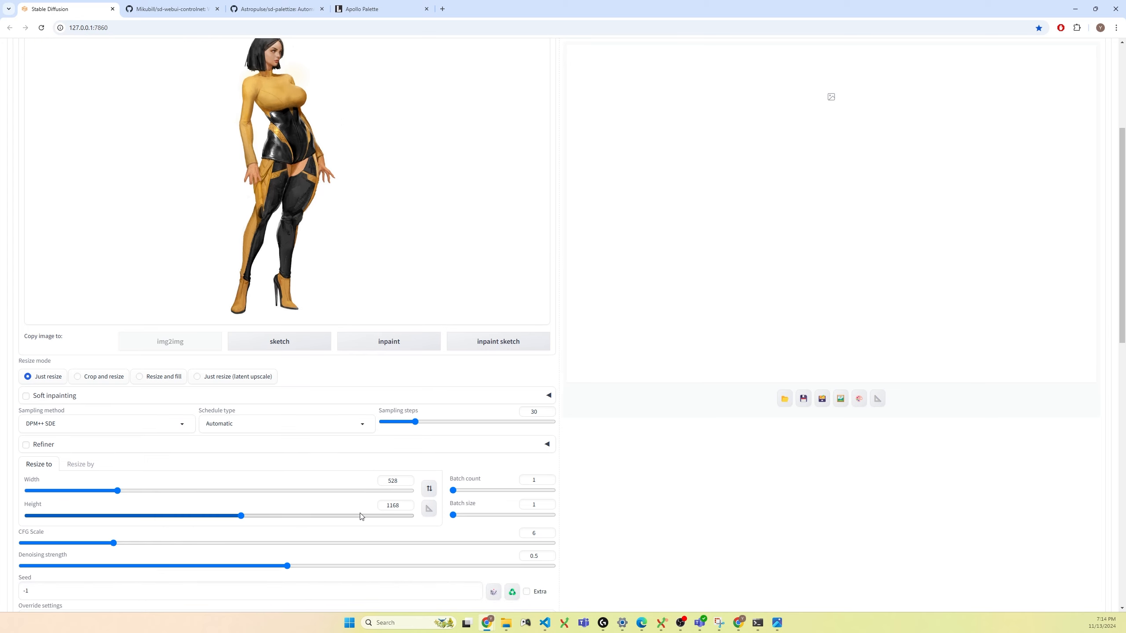
scroll(355, 493, "down", 1)
scroll(350, 473, "up", 2)
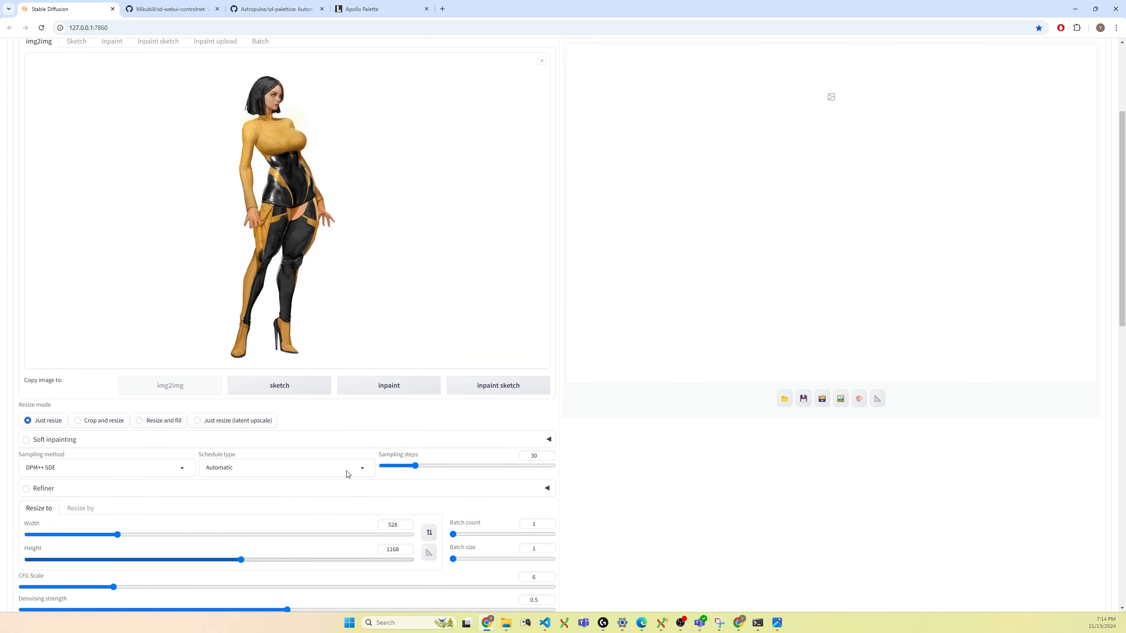
scroll(347, 471, "down", 1)
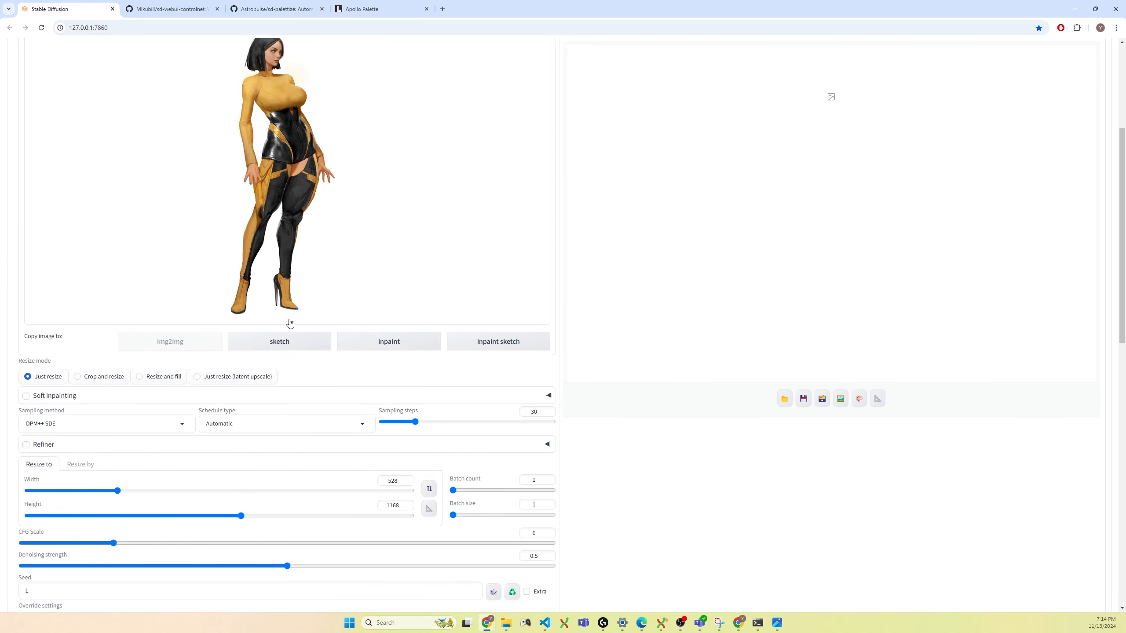
scroll(301, 417, "down", 2)
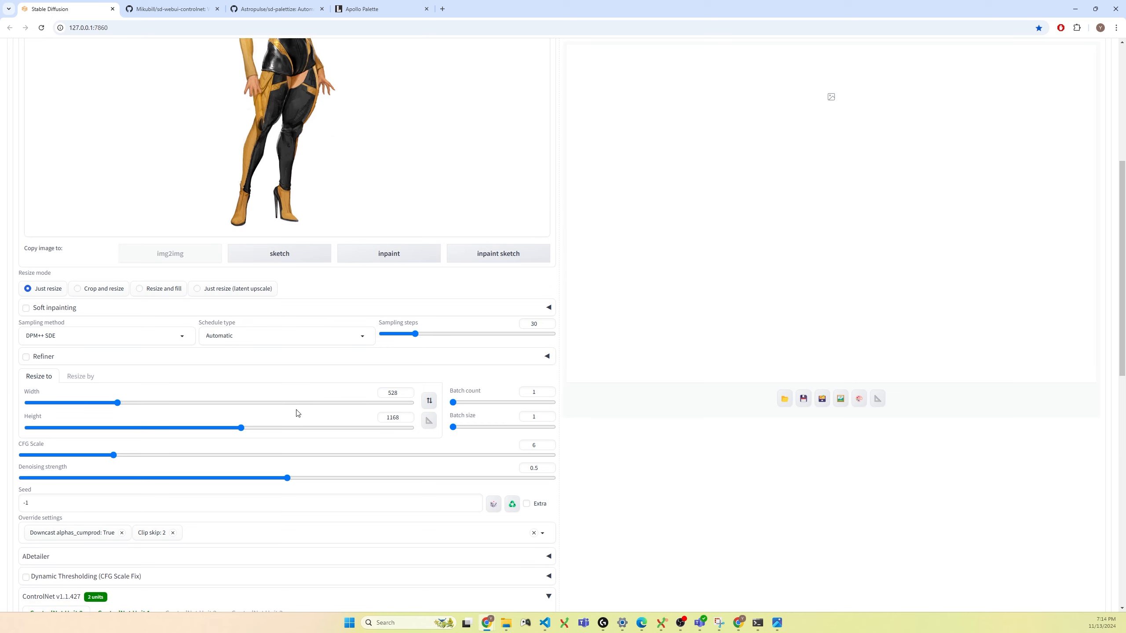
Raise the denoising strength to 1, and return it to 0.5.
left_click_drag(288, 478, 569, 479)
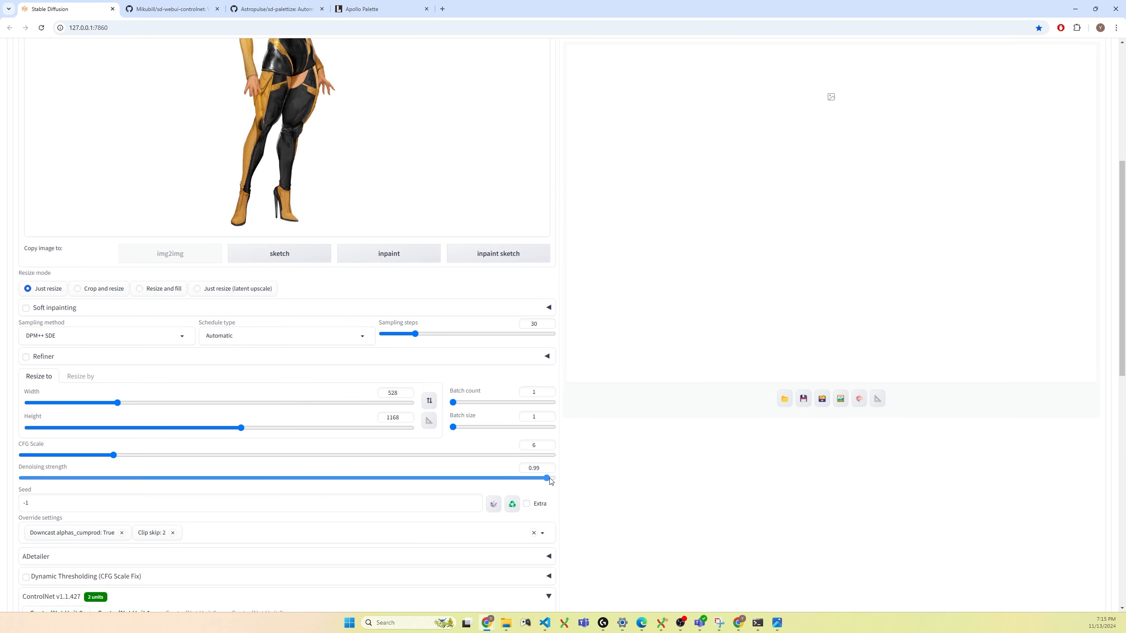
scroll(324, 220, "up", 1)
scroll(324, 220, "up", 2)
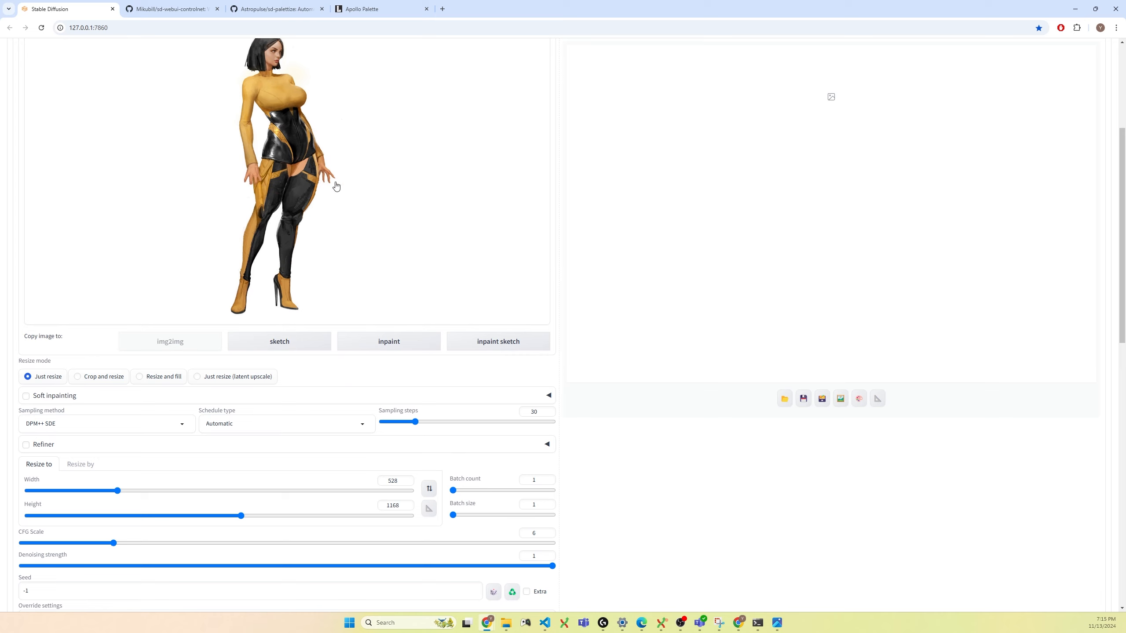
left_click_drag(552, 567, 288, 572)
Check both ControlNet units and the Palettize settings, and generate the pixel-art image from the character image.
scroll(289, 543, "down", 8)
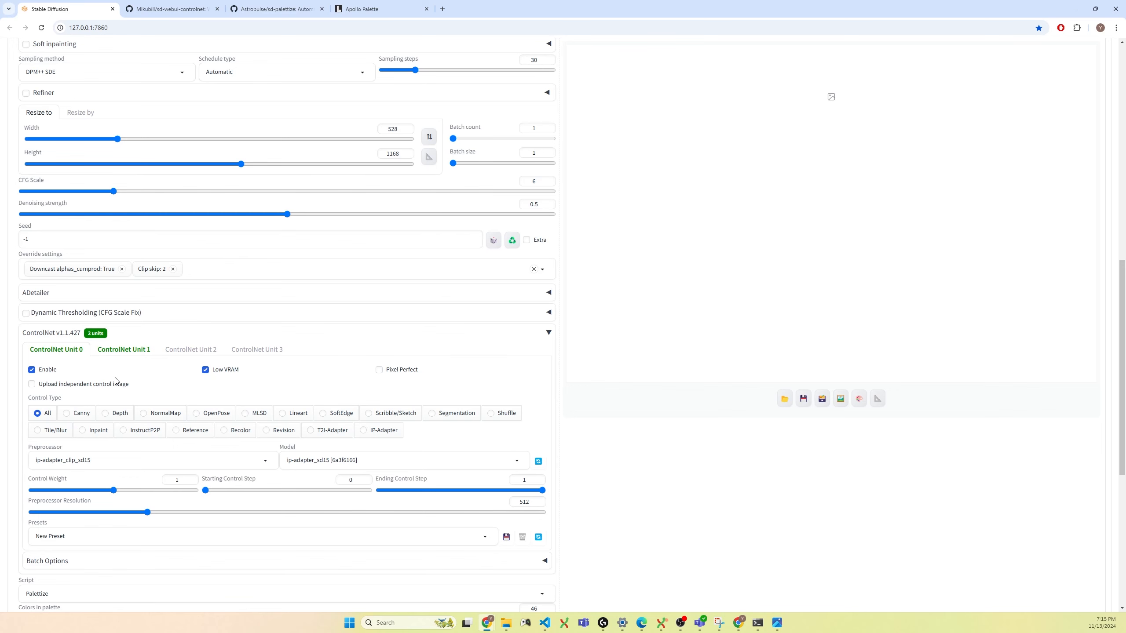
scroll(168, 382, "down", 1)
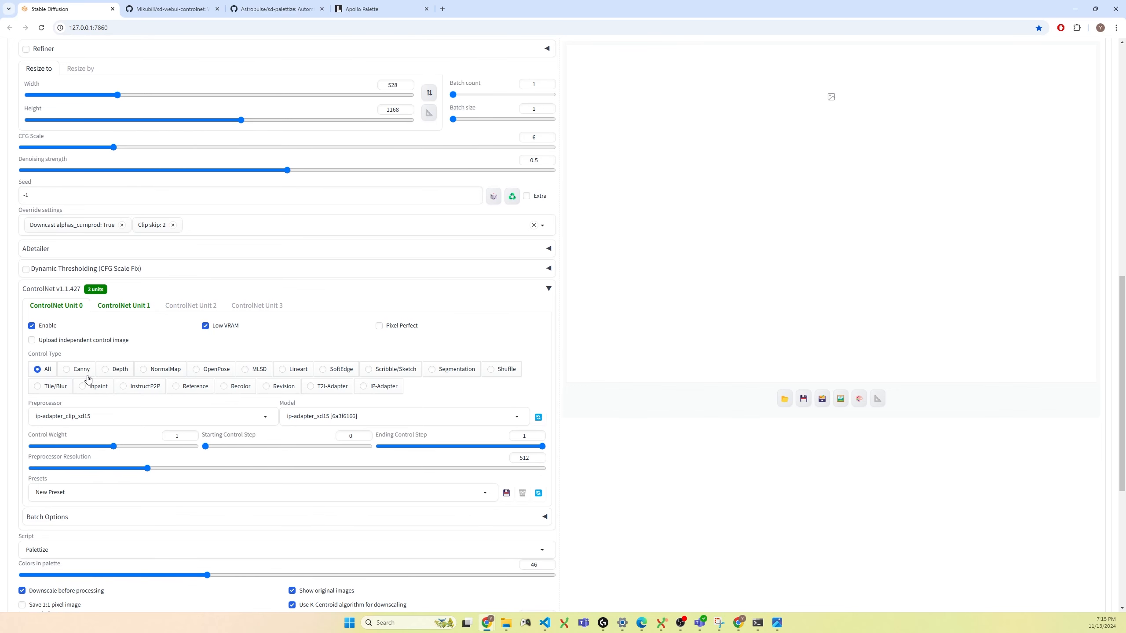
left_click(122, 306)
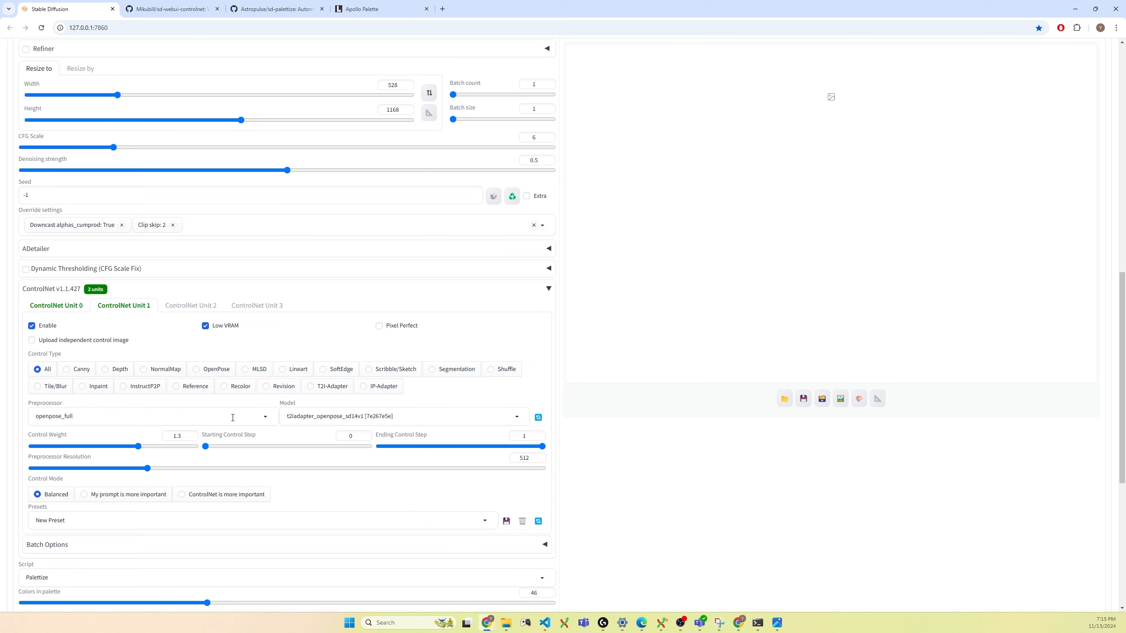
scroll(233, 417, "down", 5)
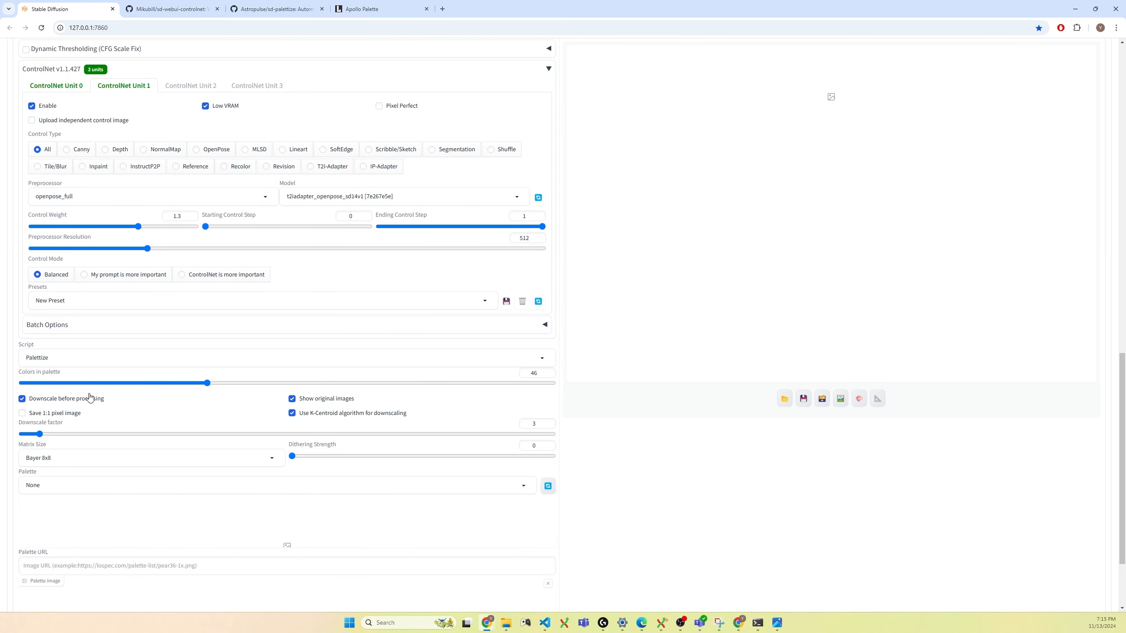
scroll(82, 366, "up", 4)
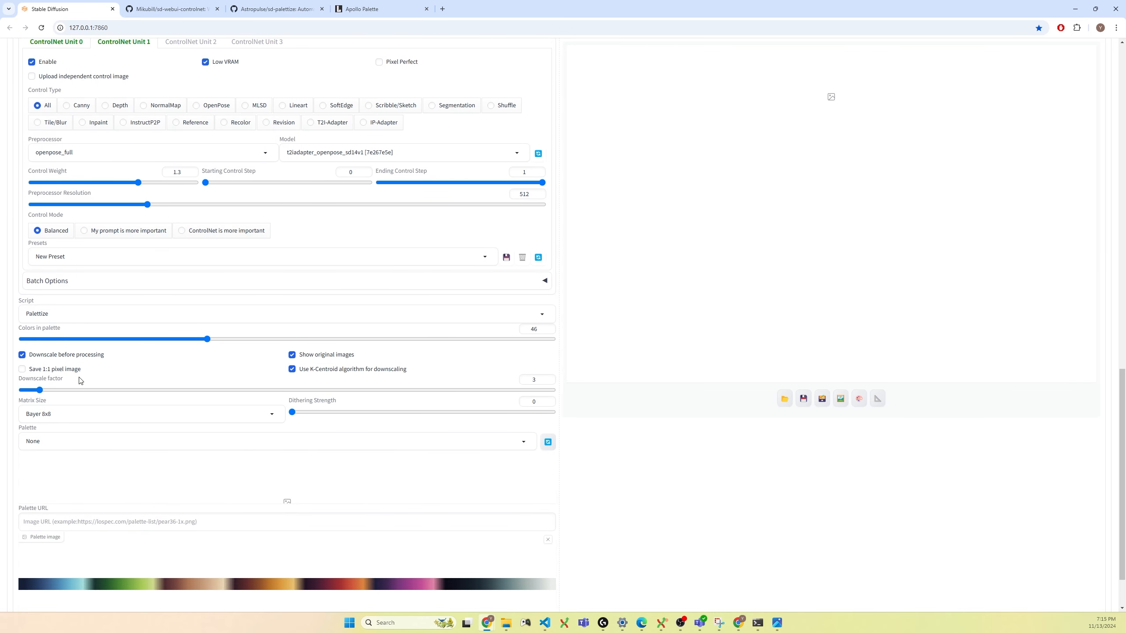
scroll(147, 503, "up", 15)
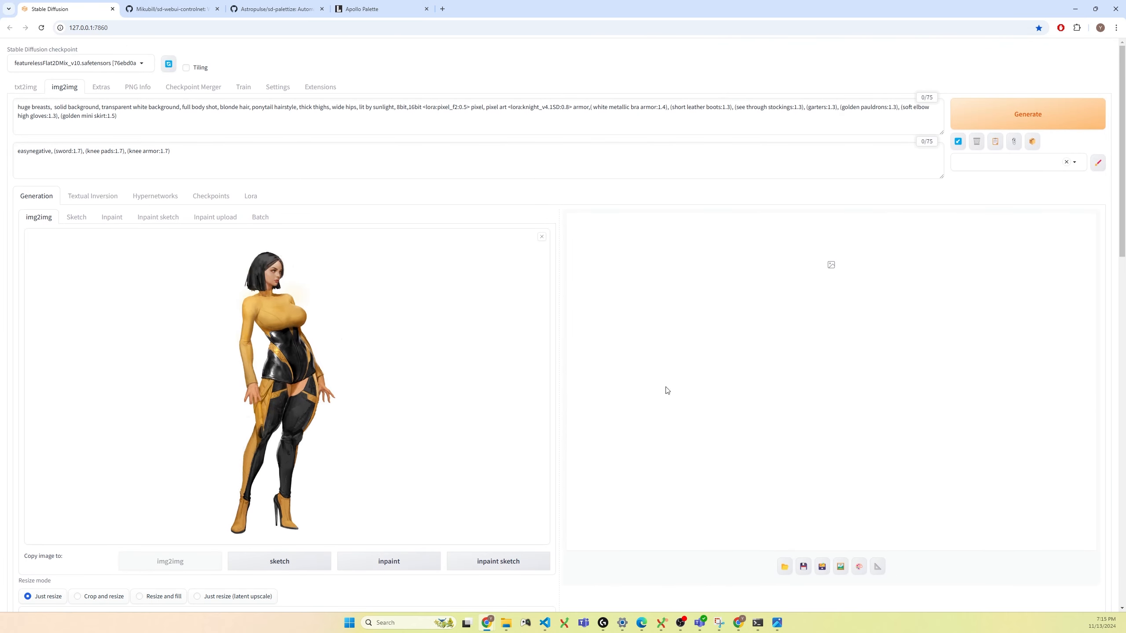
left_click(1003, 124)
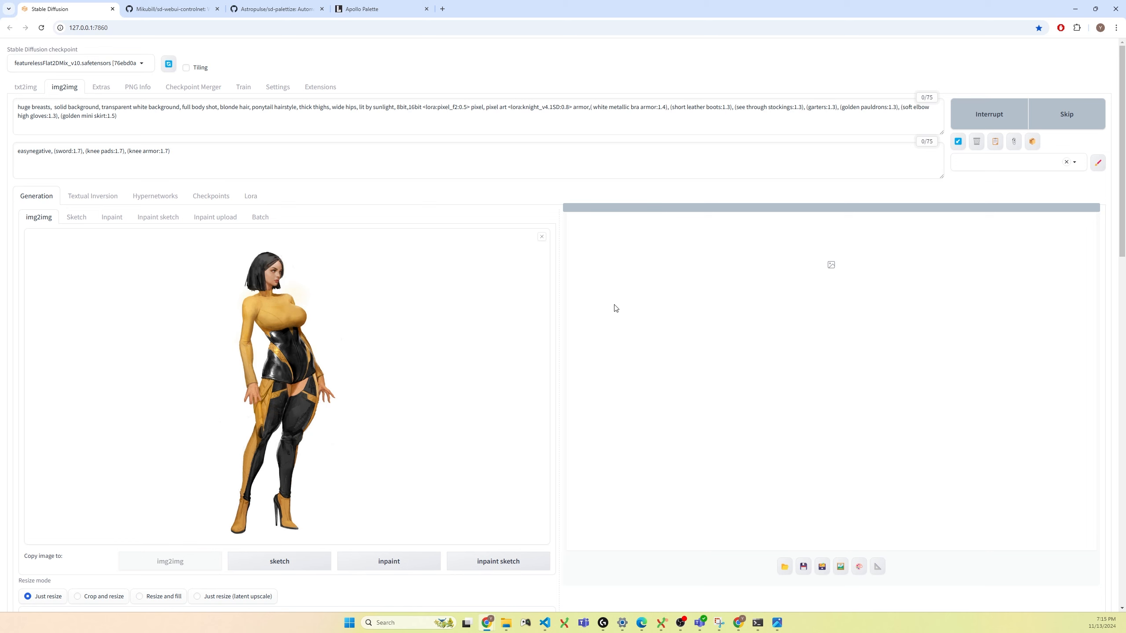
Check the generation log in the PowerShell console and compare the generated image with the source character image.
left_click(757, 623)
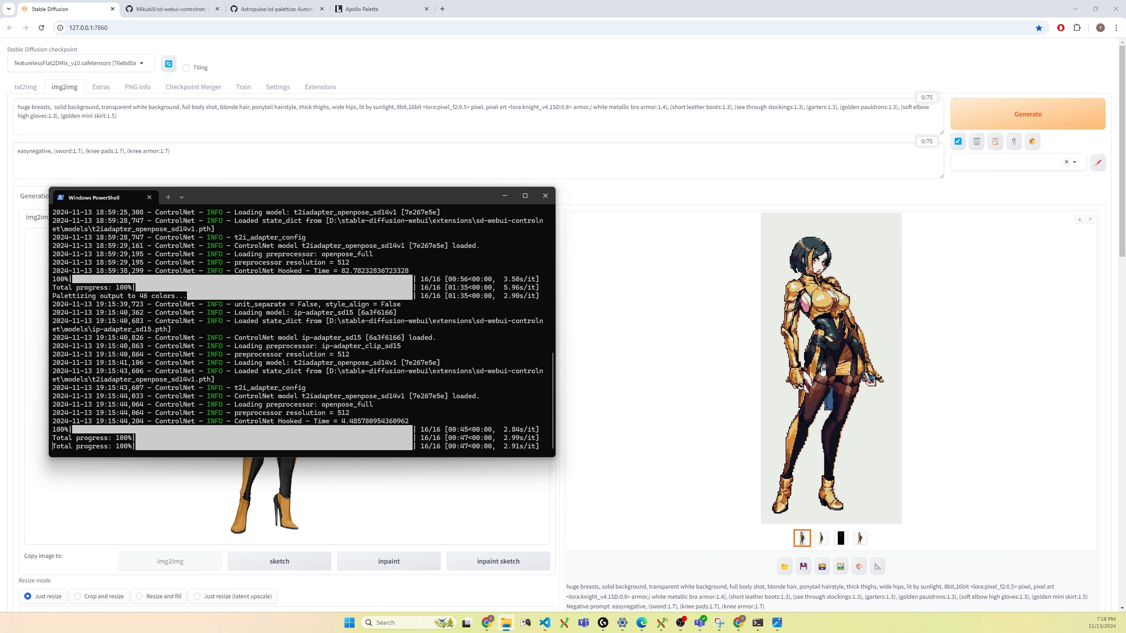
left_click(506, 196)
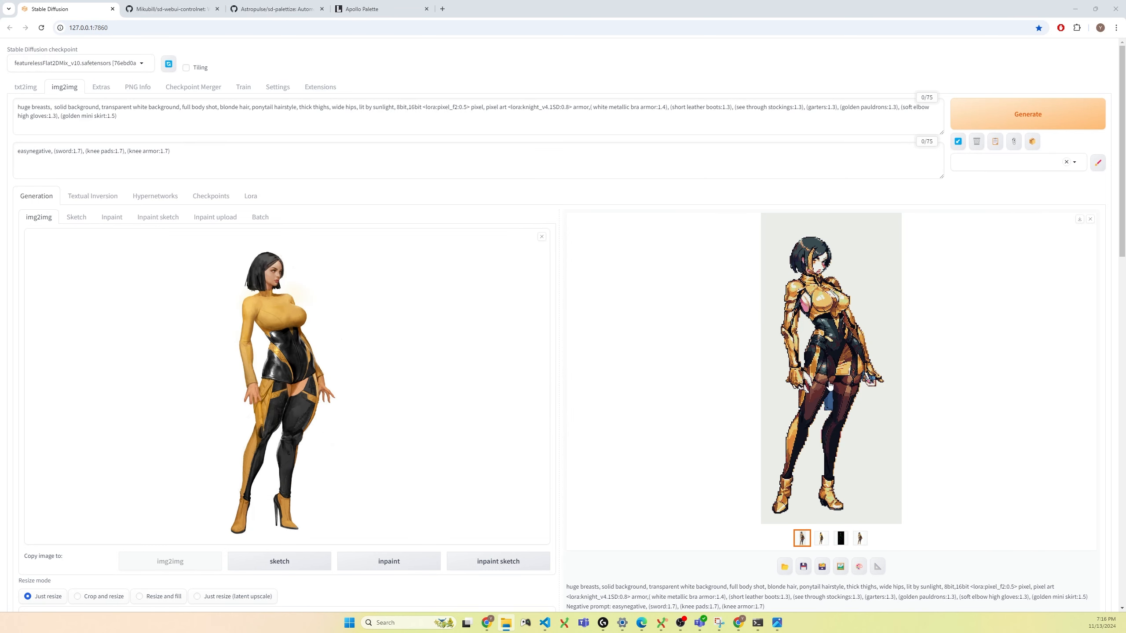
scroll(710, 424, "down", 1)
scroll(703, 421, "down", 1)
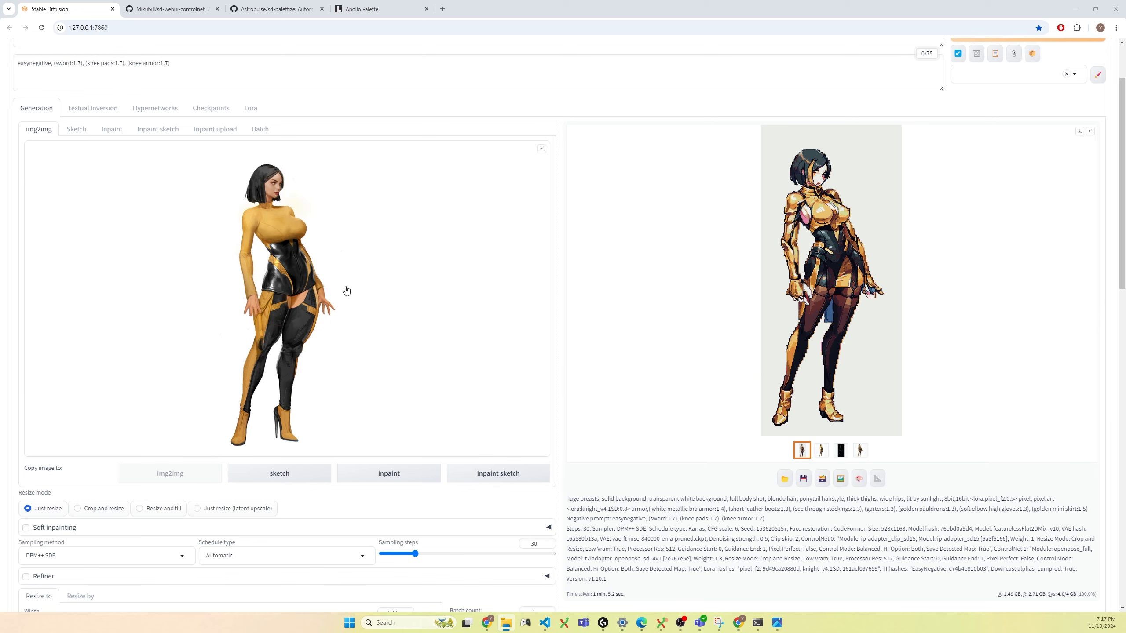
scroll(473, 309, "down", 1)
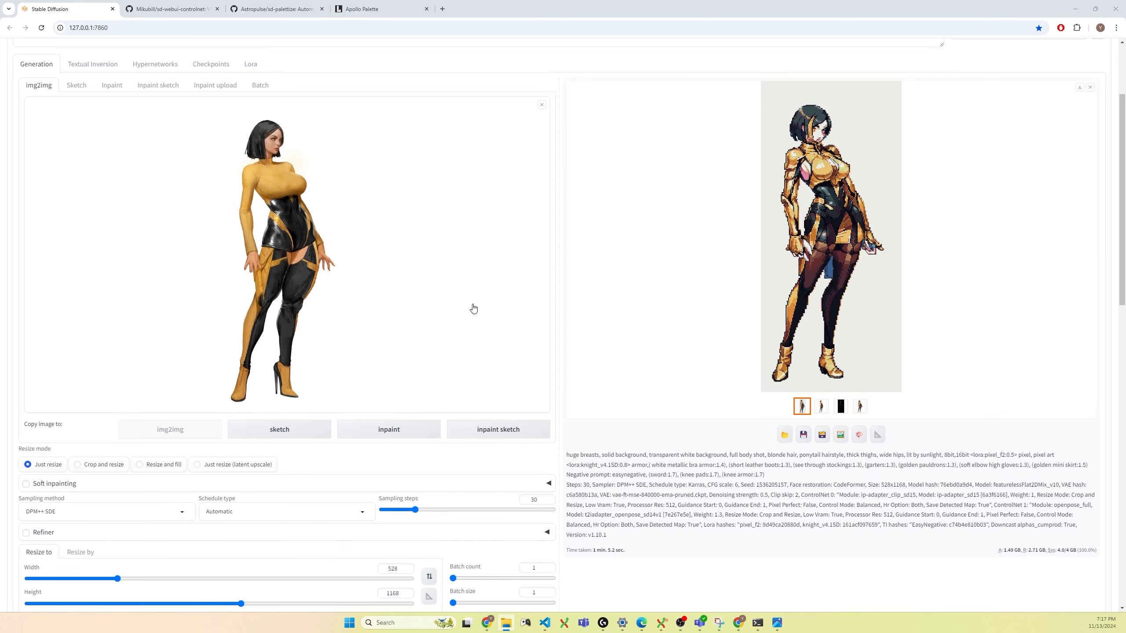
Replace the img2img source with the image of the person in a white T-shirt and dark trousers in a fighting pose.
scroll(604, 320, "up", 2)
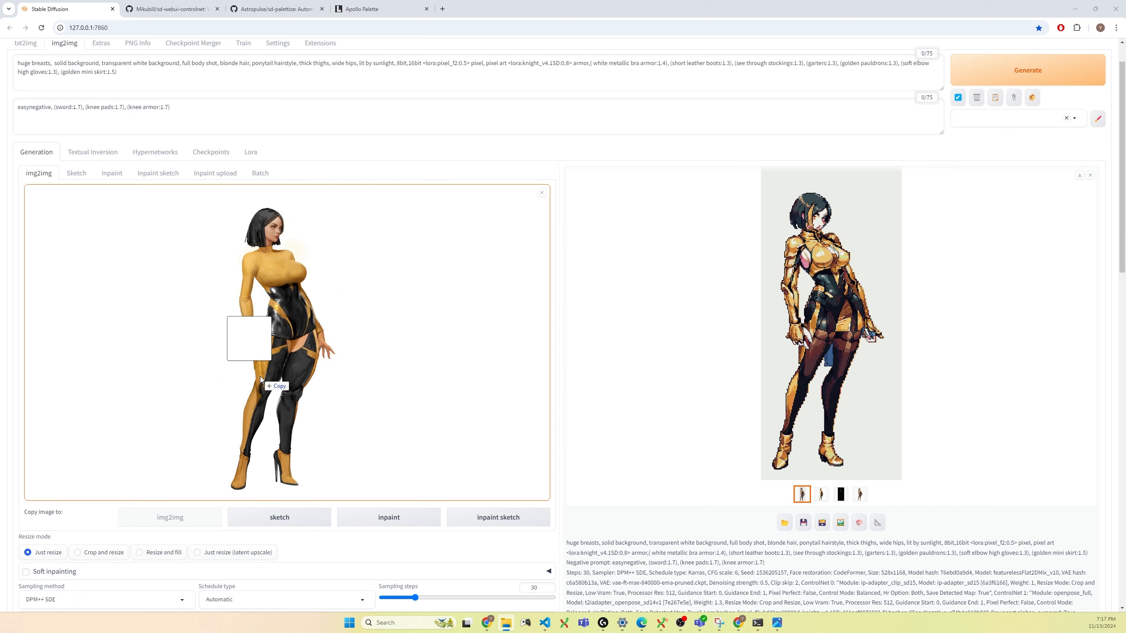
left_click_drag(249, 351, 255, 368)
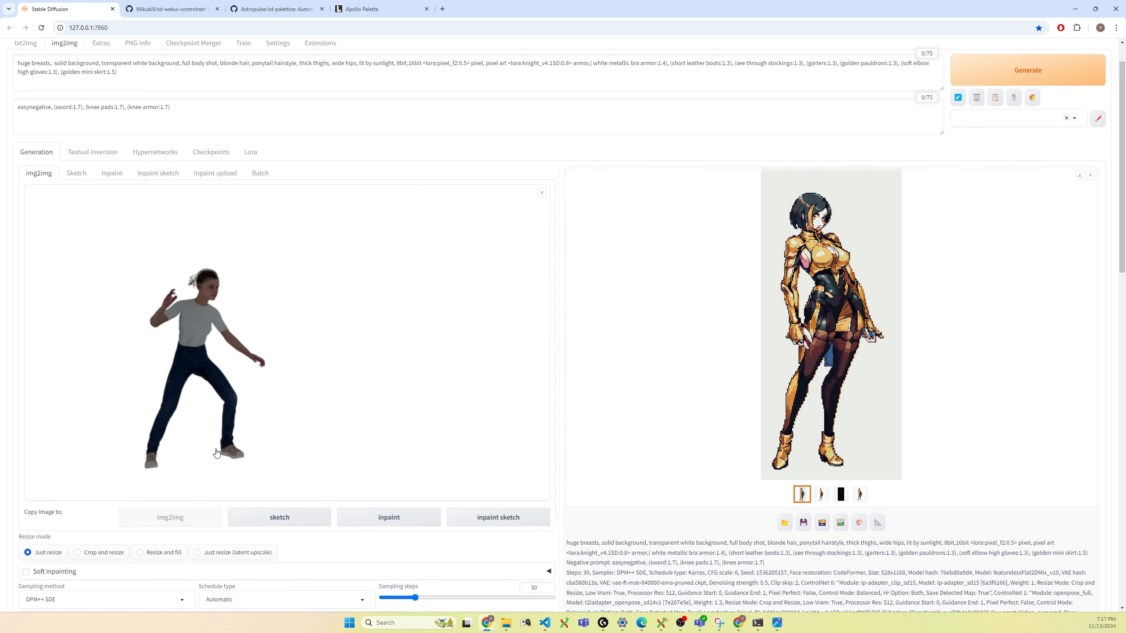
scroll(248, 395, "down", 1)
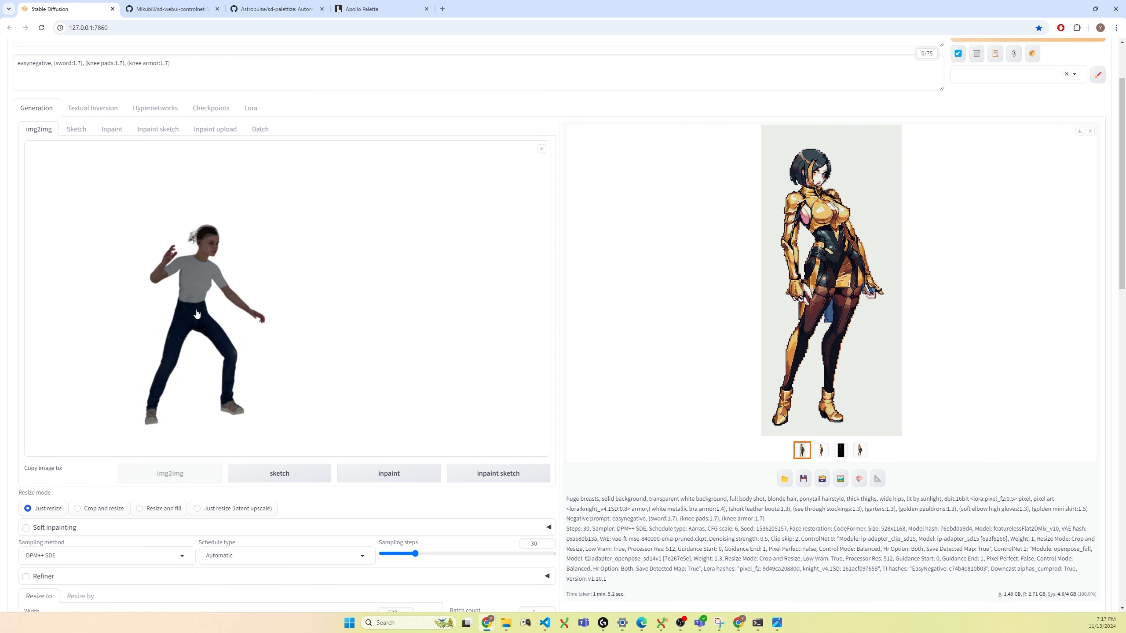
Set the output width and height to 768 each to suit the square pose image.
scroll(275, 394, "down", 2)
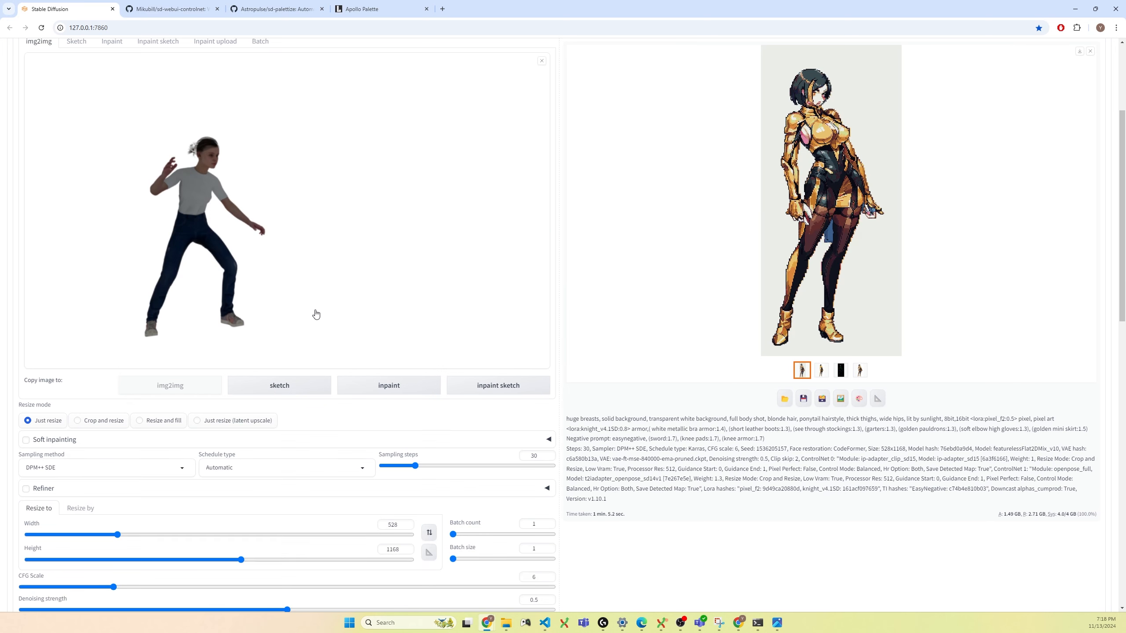
scroll(267, 377, "down", 1)
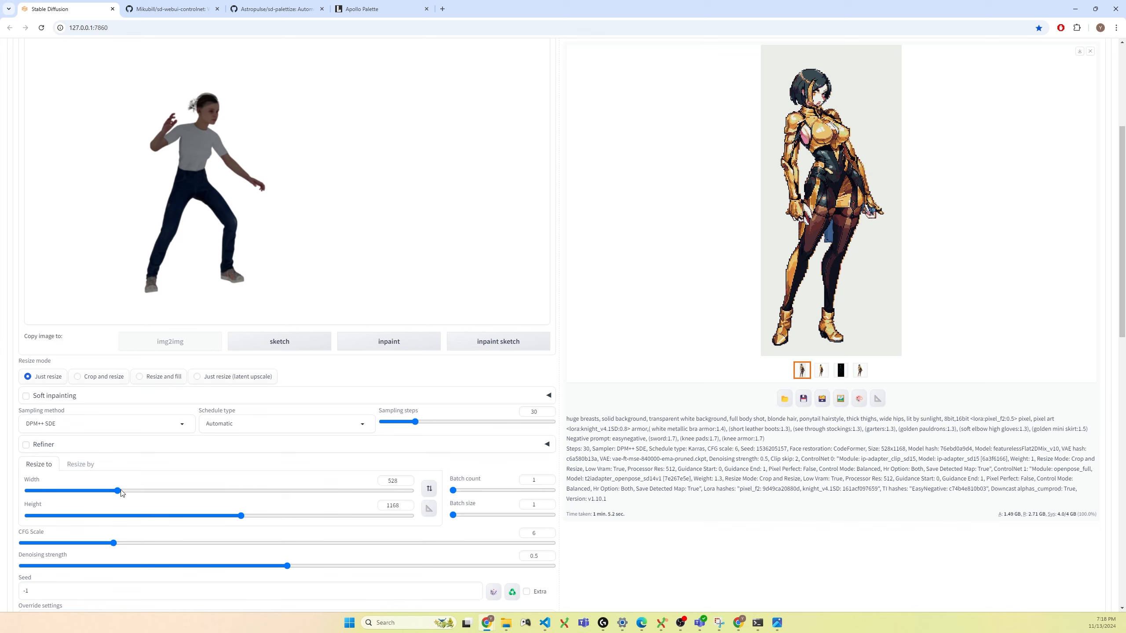
left_click_drag(118, 491, 163, 495)
left_click_drag(245, 522, 163, 507)
scroll(301, 479, "up", 3)
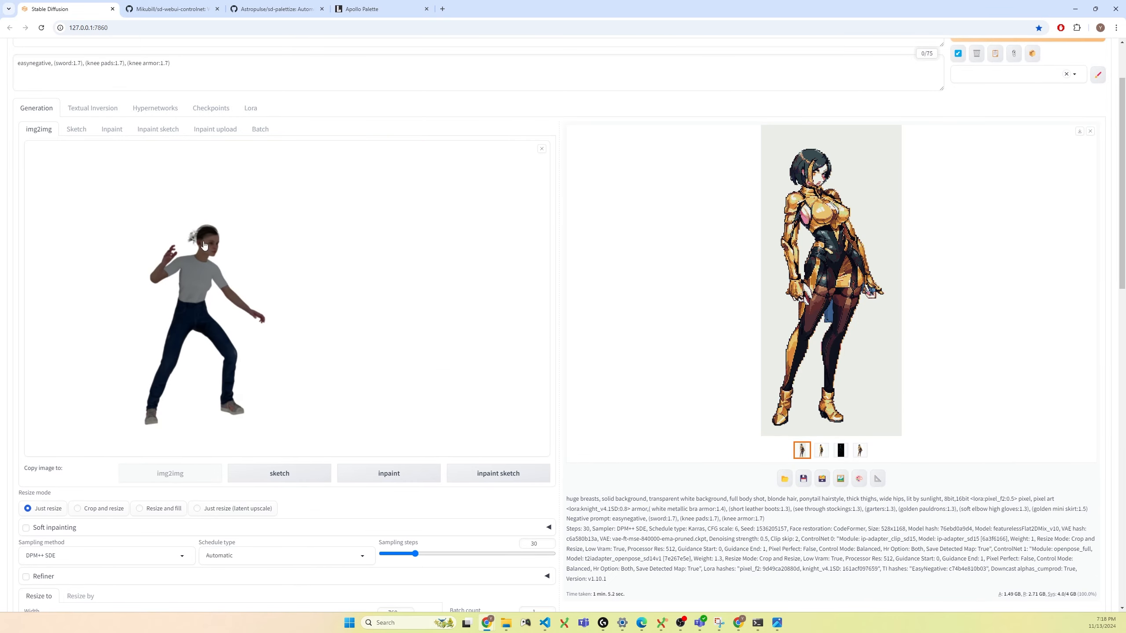
Enable an independent control image in ControlNet Unit 0 and load the yellow-and-black character image as its reference.
scroll(251, 389, "down", 10)
scroll(251, 390, "down", 8)
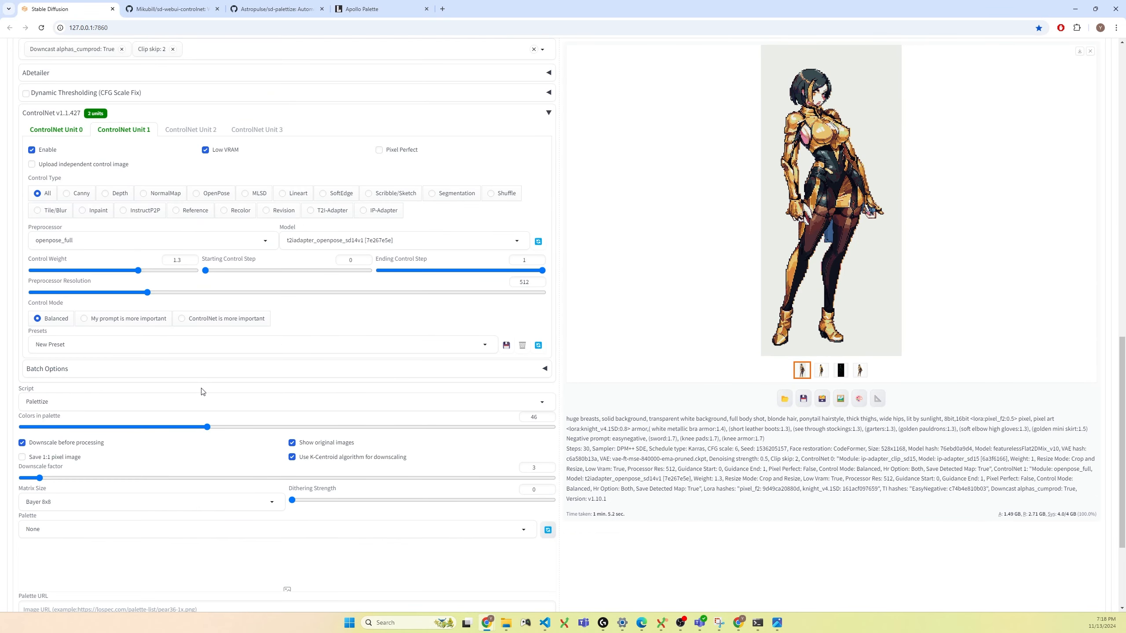
scroll(67, 265, "up", 6)
left_click(66, 263)
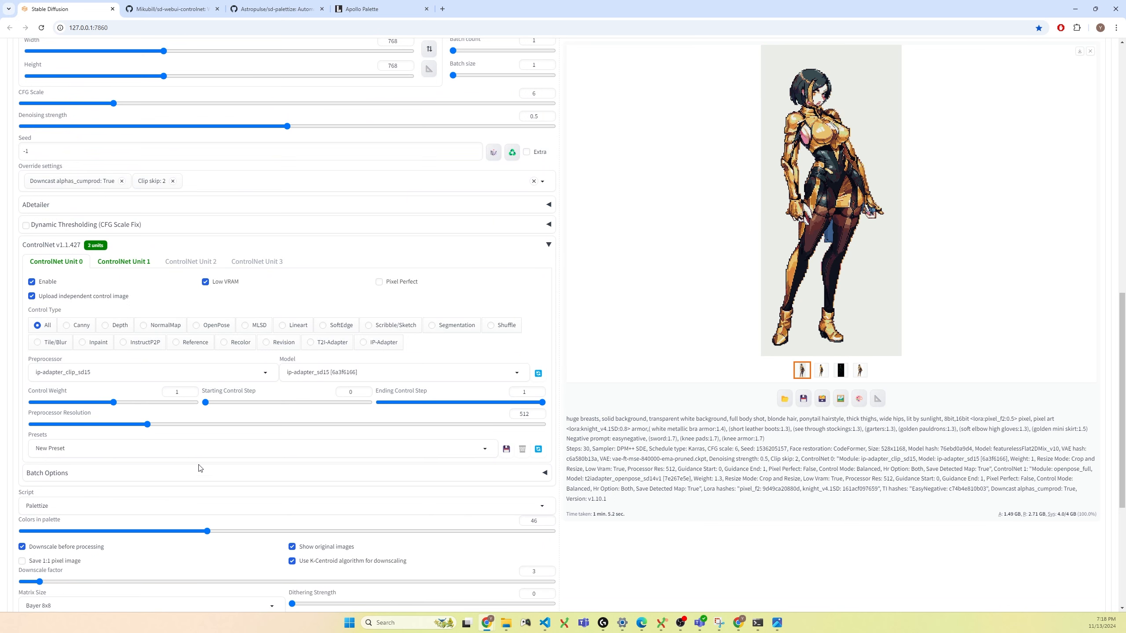
left_click(31, 296)
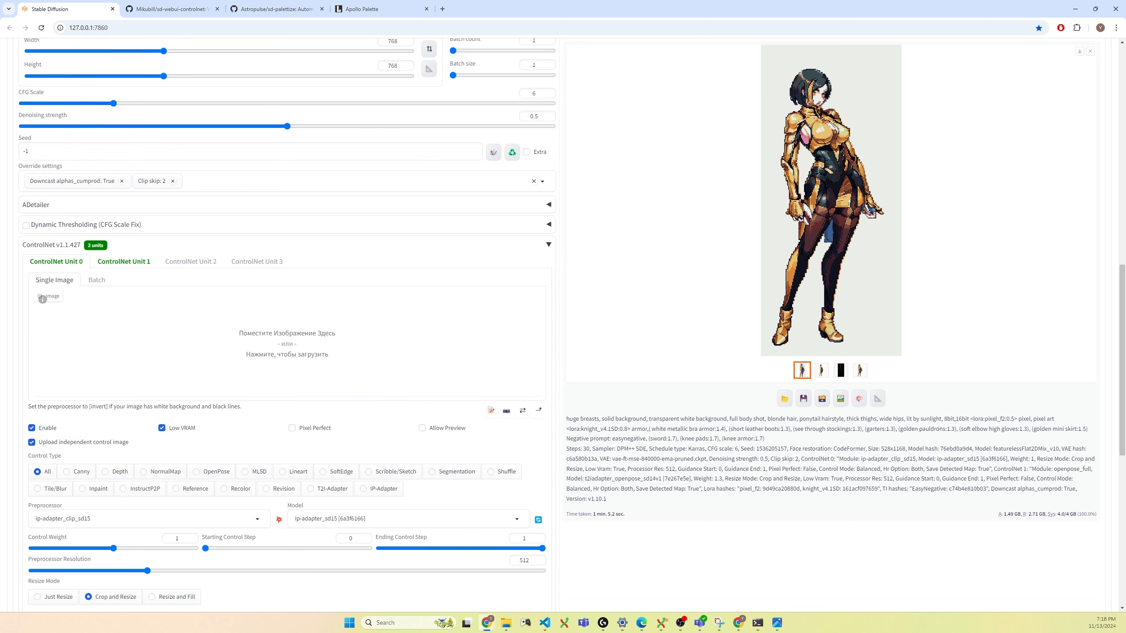
key("alt+Tab")
left_click_drag(221, 466, 256, 347)
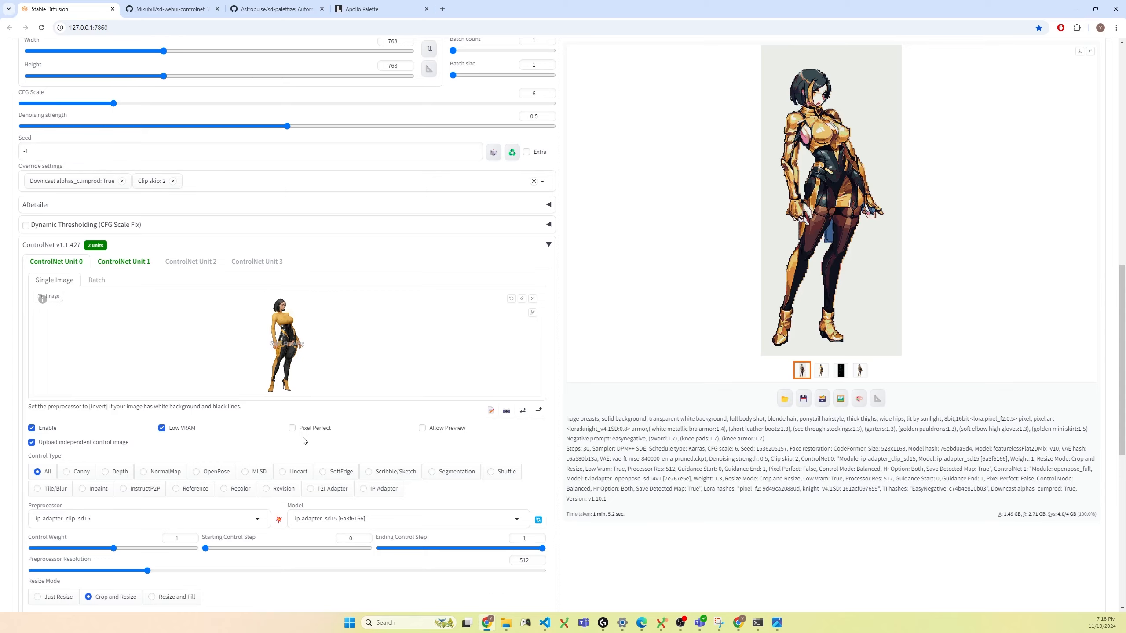
Generate a pixel-art image from the pose source with the character reference.
scroll(304, 440, "up", 10)
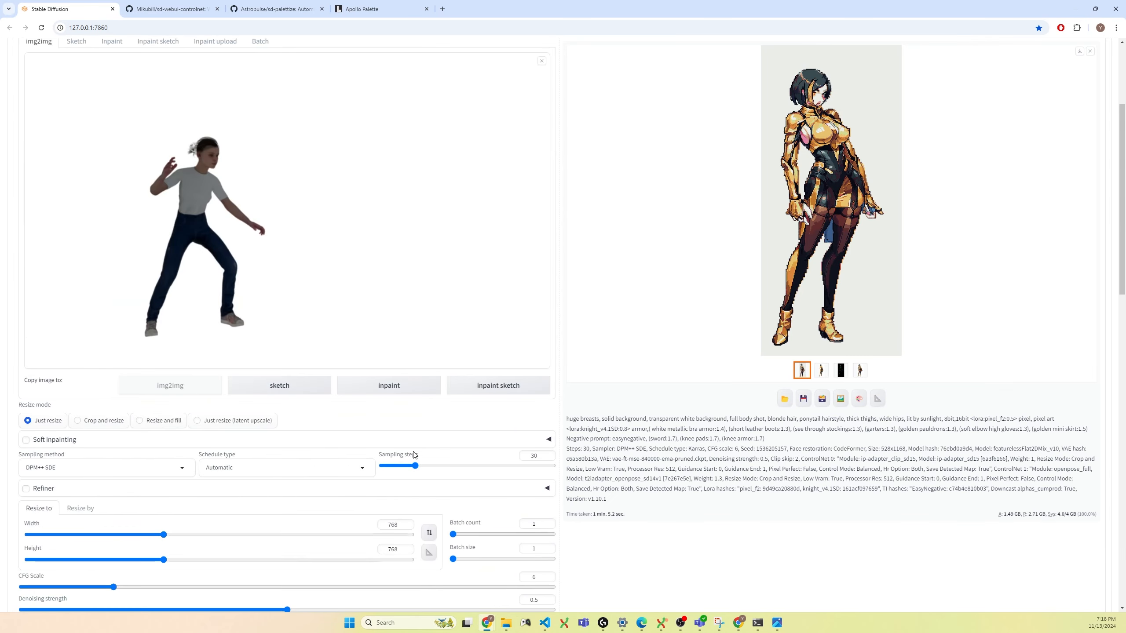
scroll(413, 455, "up", 4)
left_click(992, 128)
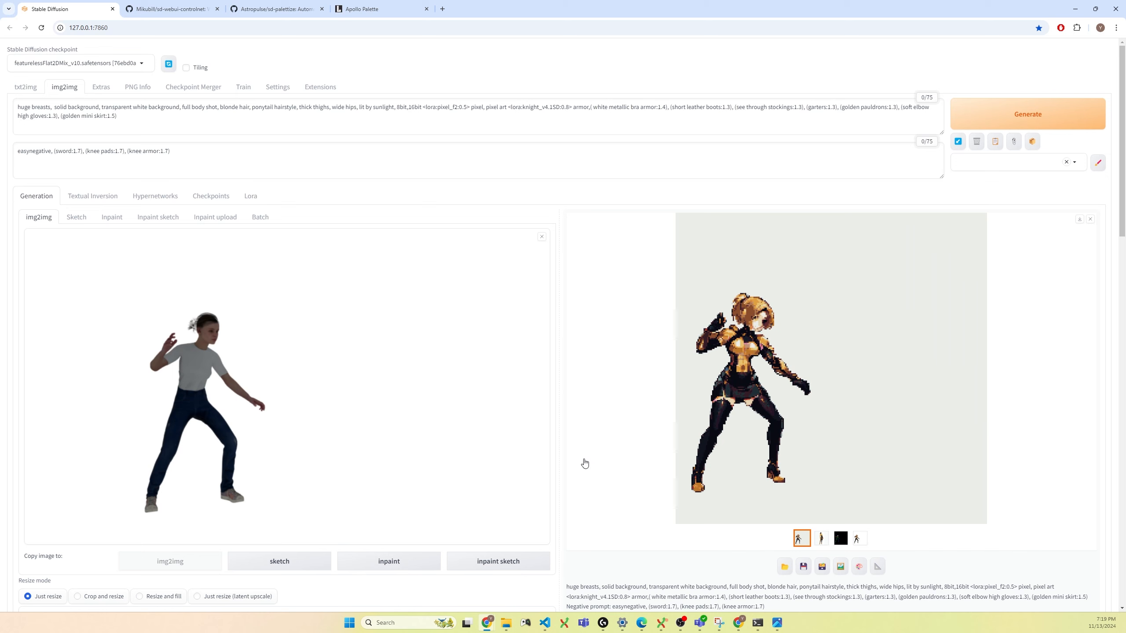
Compare the new result with the pose image and open the settings of ControlNet Unit 1.
scroll(410, 420, "down", 3)
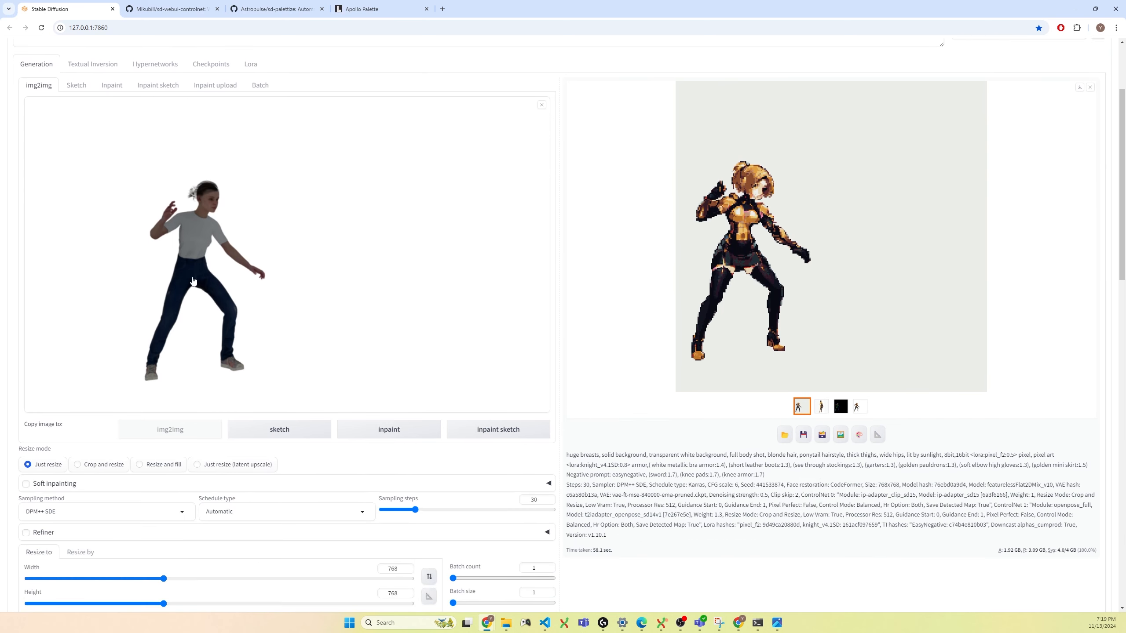
scroll(189, 294, "down", 10)
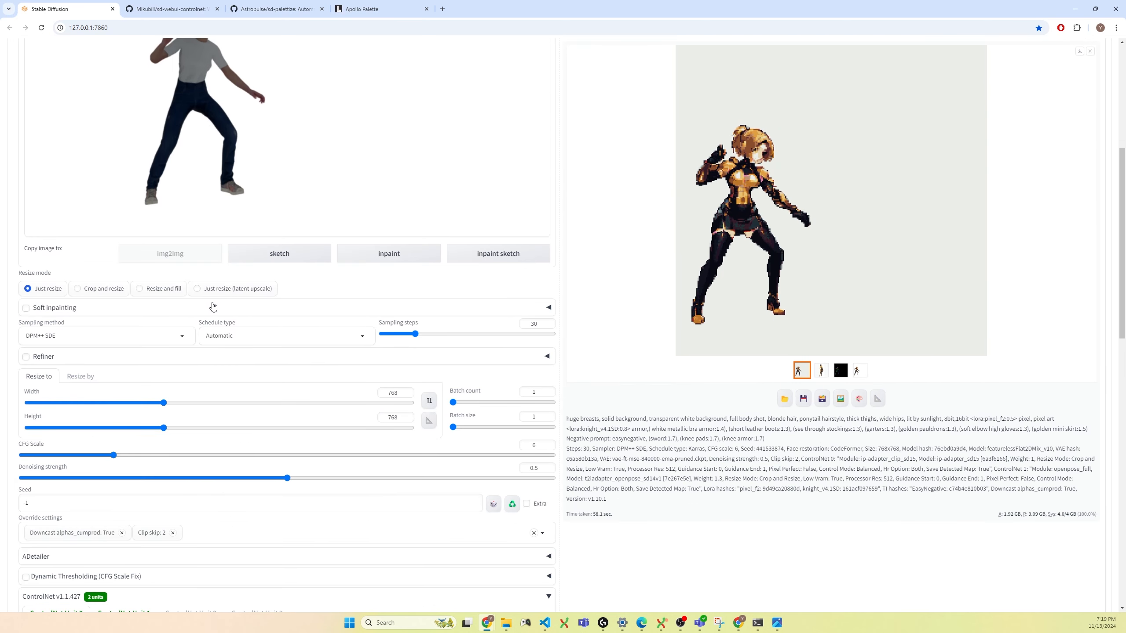
scroll(213, 303, "down", 2)
left_click(119, 261)
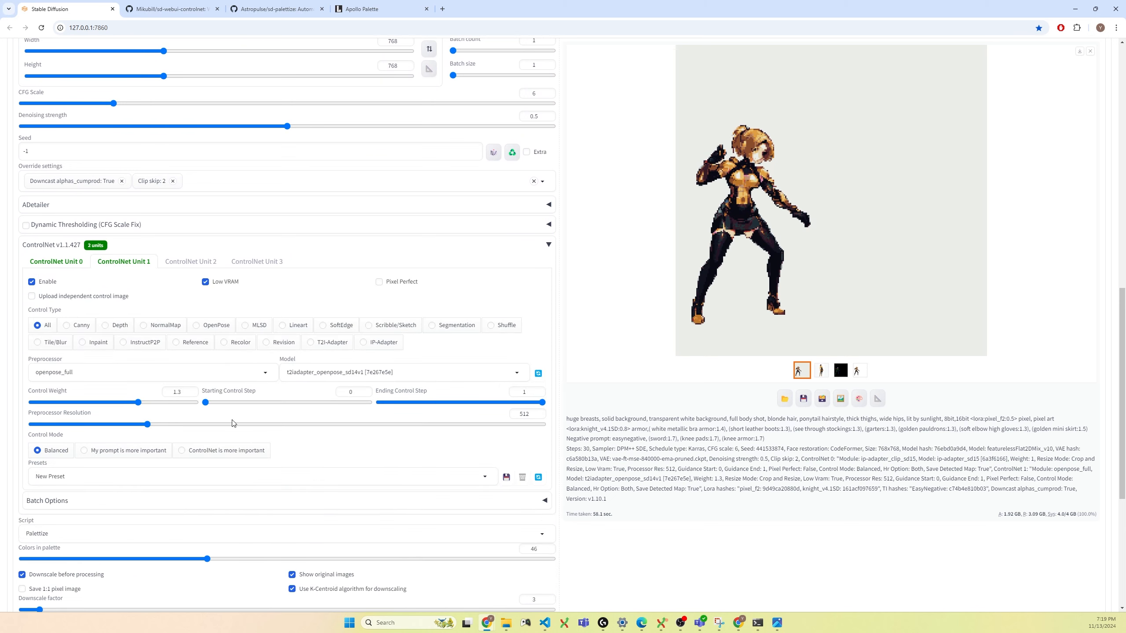
Review the ControlNet Unit 0 reference image and settings, and compare the source pose image with the generated pixel-art character.
left_click(57, 263)
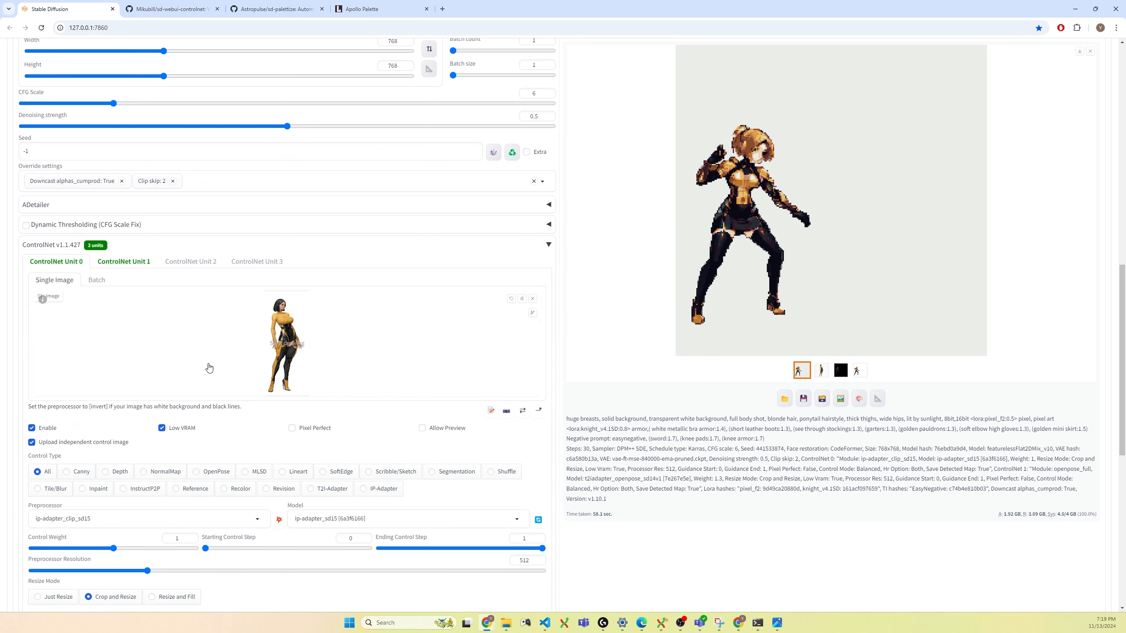
scroll(363, 407, "up", 7)
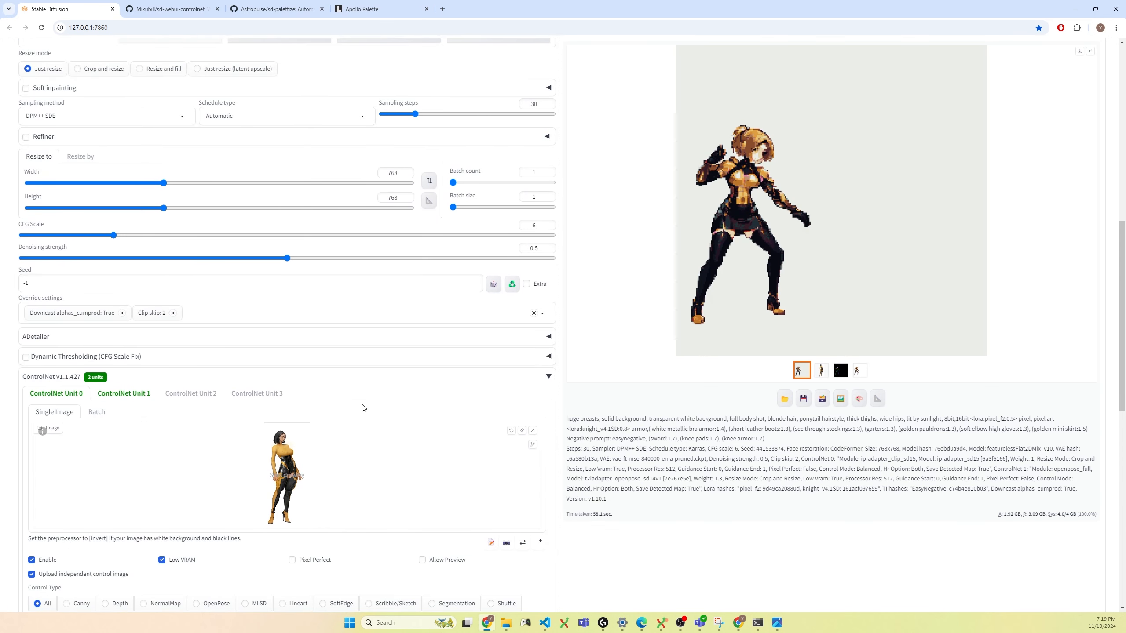
scroll(362, 408, "up", 6)
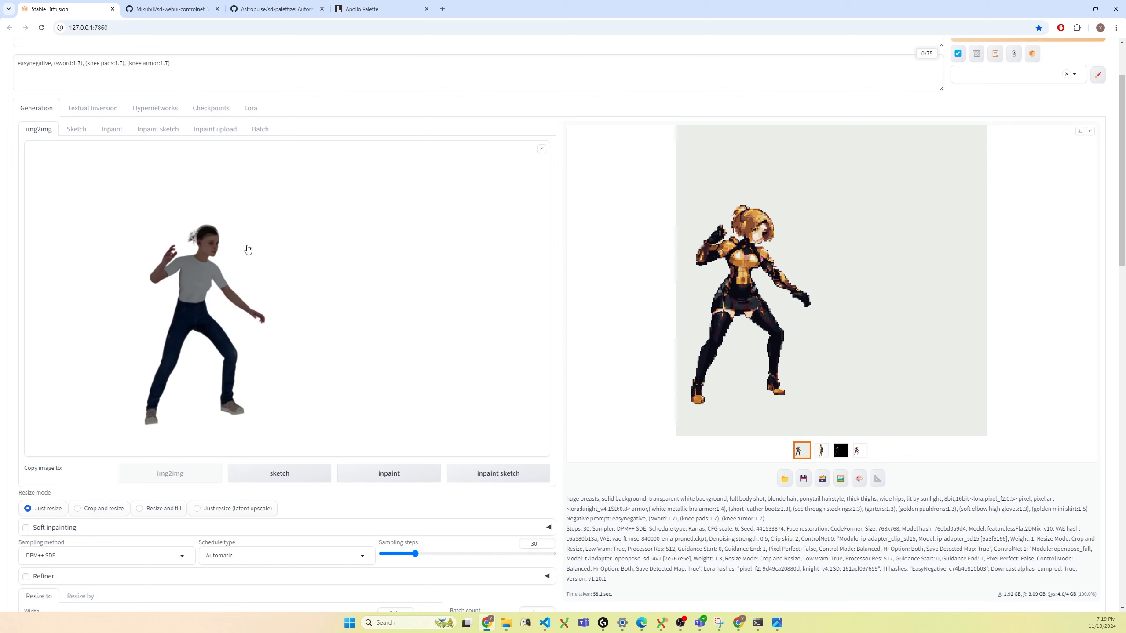
scroll(393, 386, "down", 1)
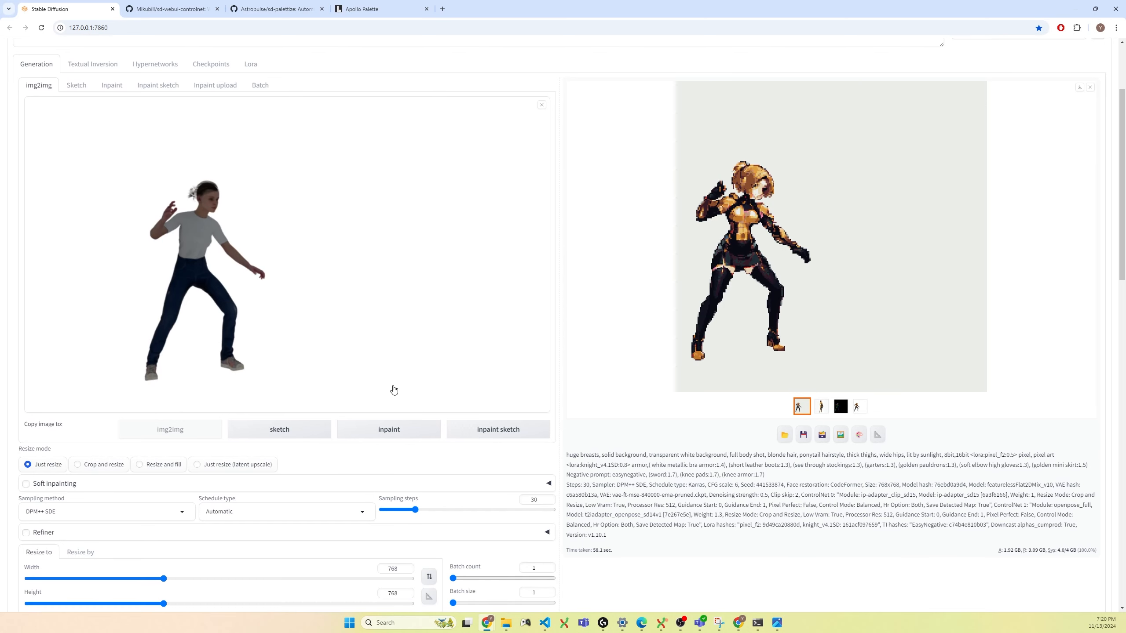
scroll(255, 497, "down", 7)
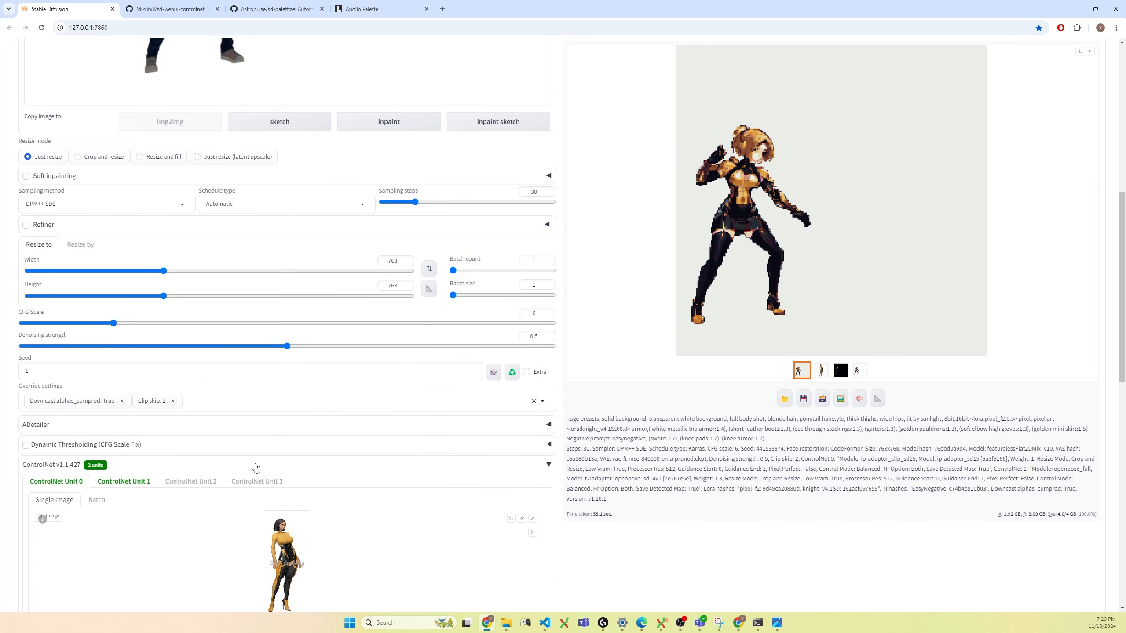
scroll(256, 465, "up", 3)
scroll(257, 467, "up", 2)
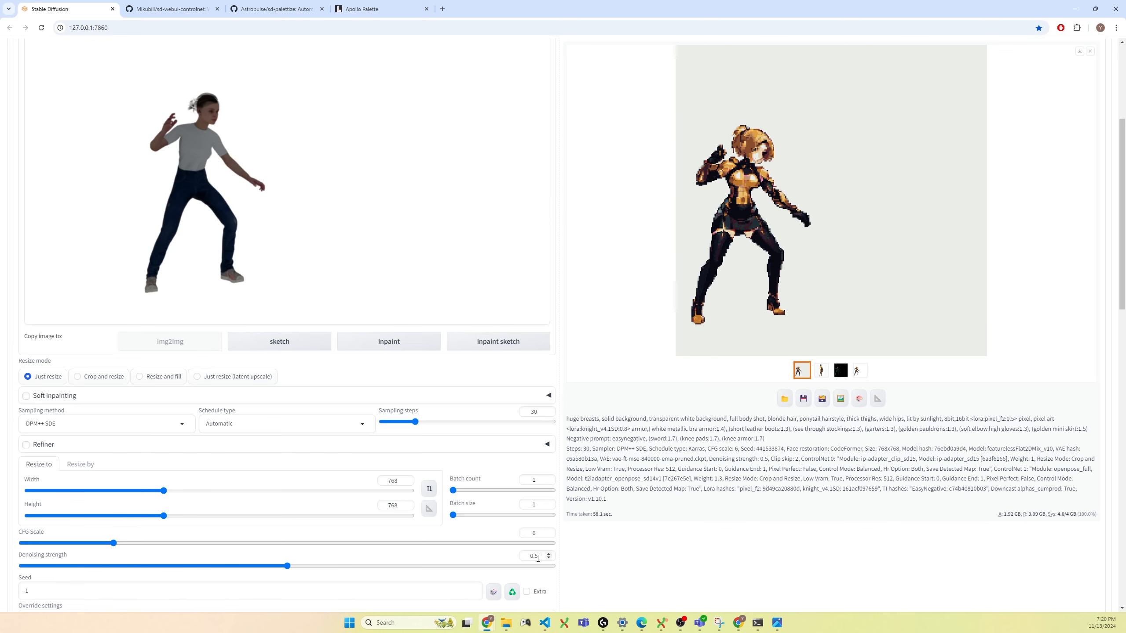
scroll(276, 280, "up", 1)
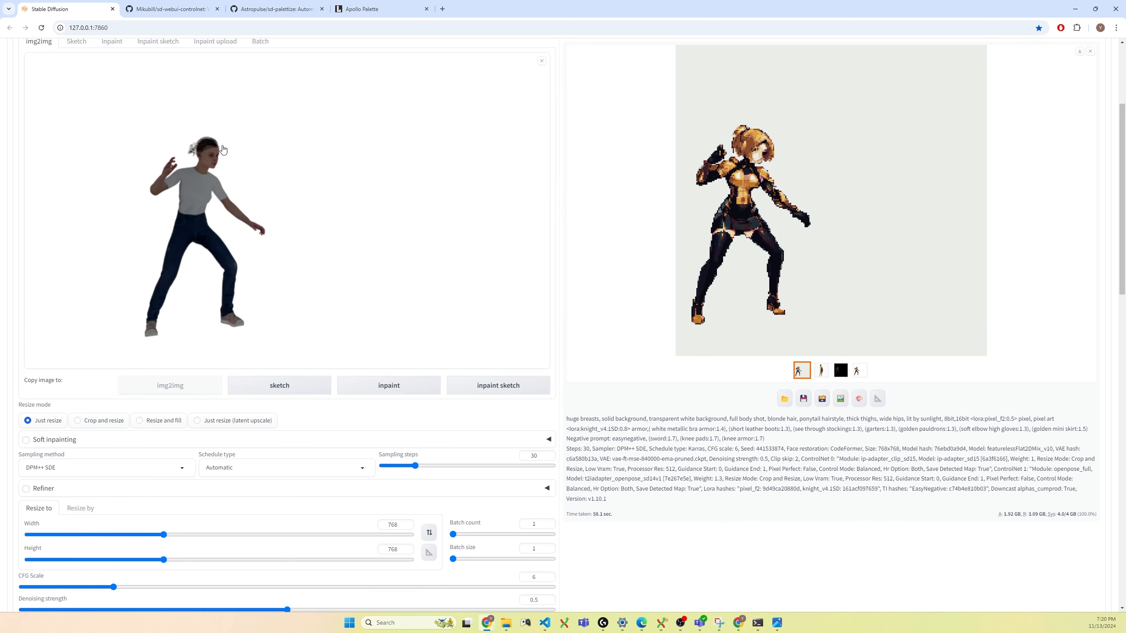
scroll(427, 284, "up", 3)
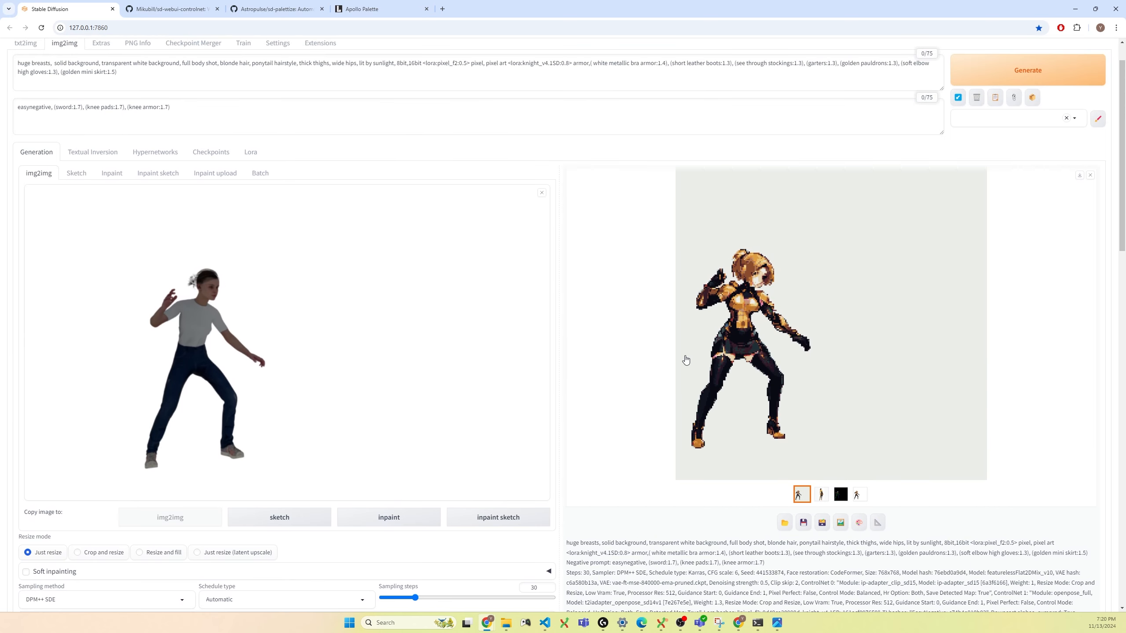
scroll(410, 496, "down", 15)
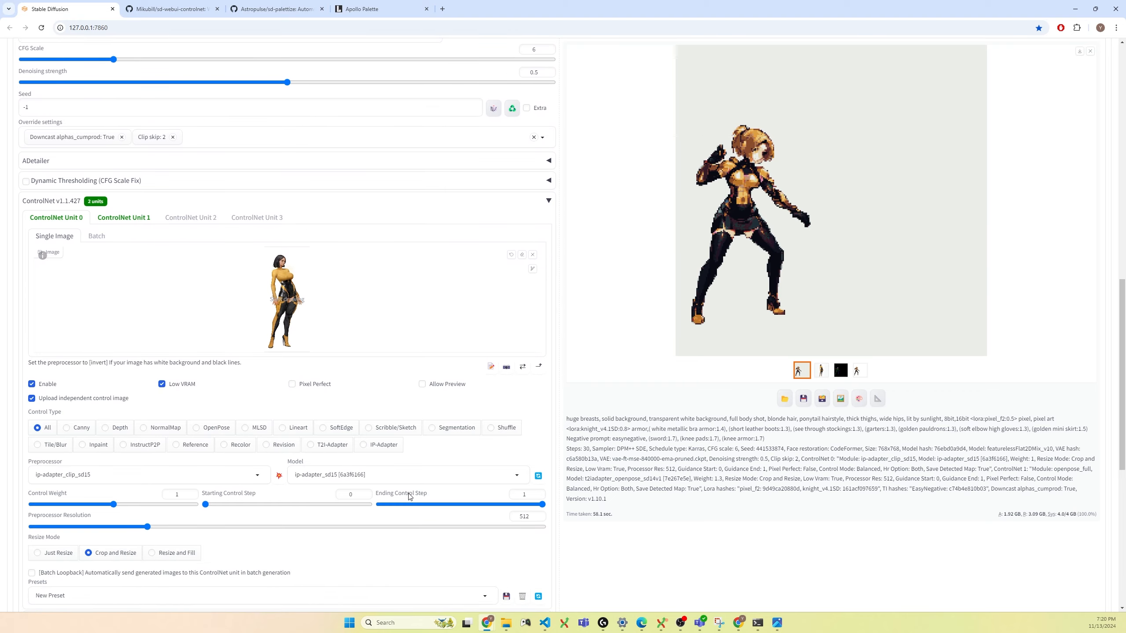
scroll(409, 497, "up", 10)
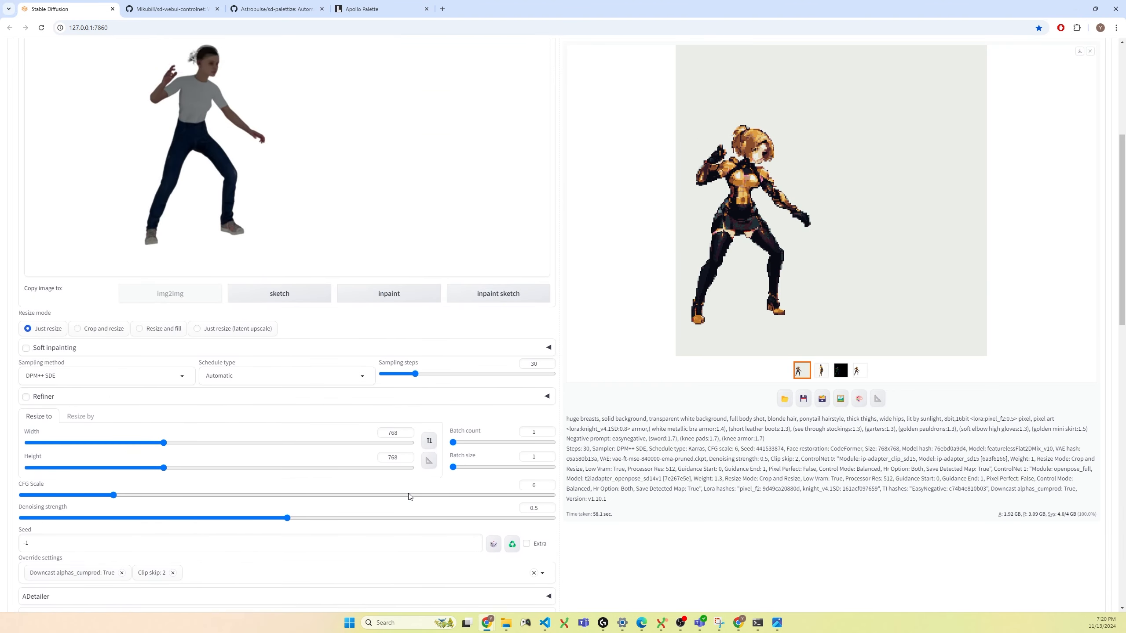
scroll(410, 497, "up", 2)
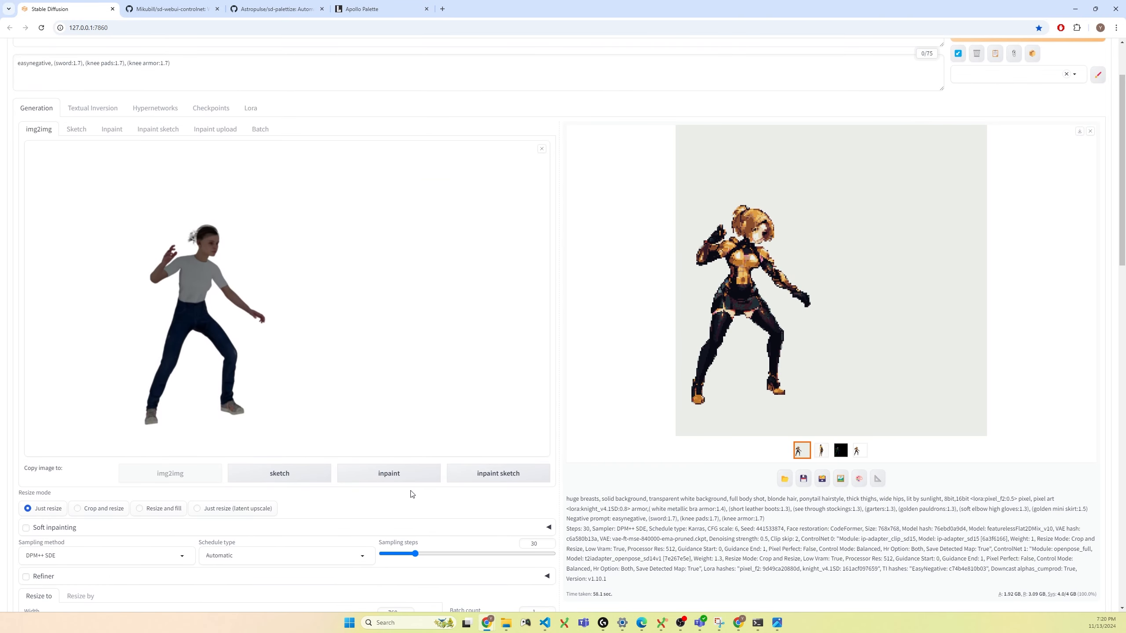
scroll(461, 477, "up", 2)
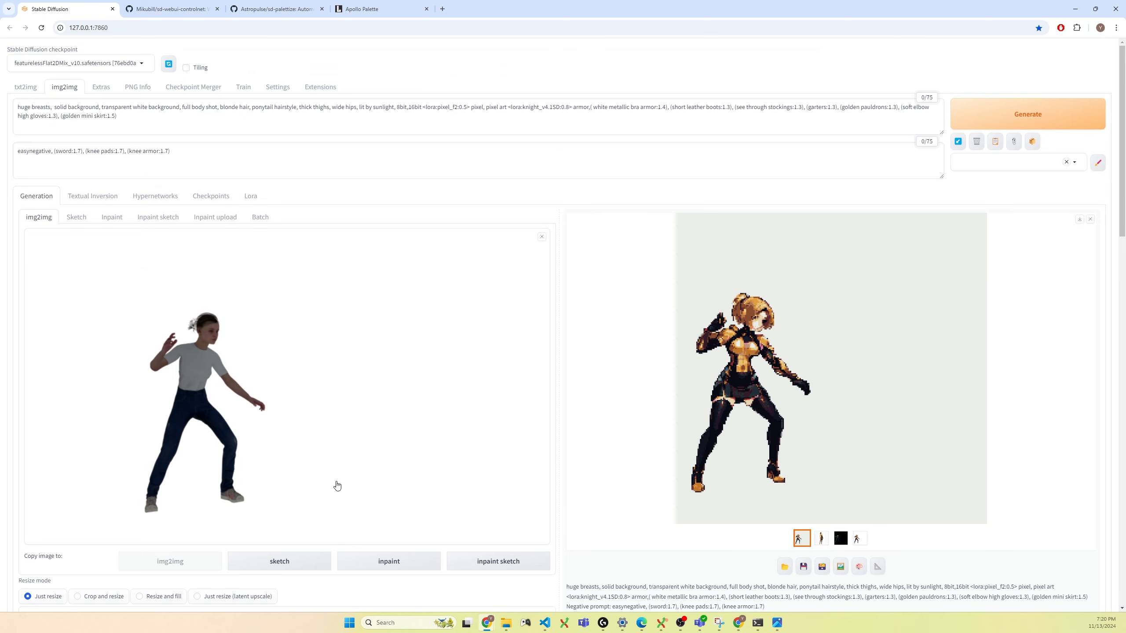
Switch the img2img input to batch processing from a directory and begin filling in the input directory.
scroll(336, 483, "down", 1)
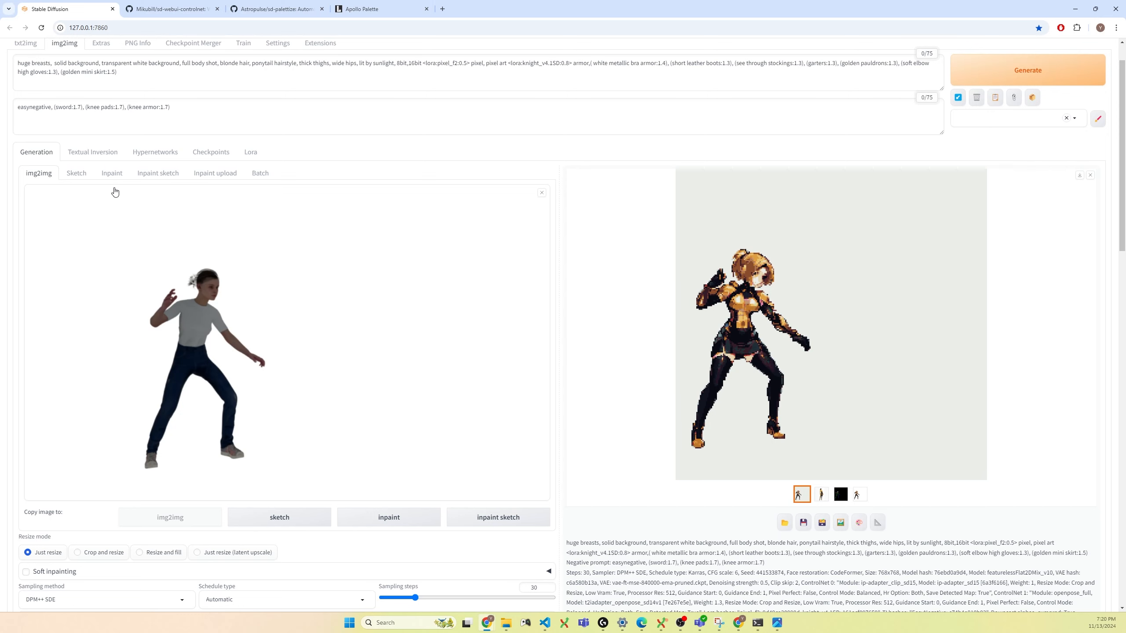
left_click(259, 174)
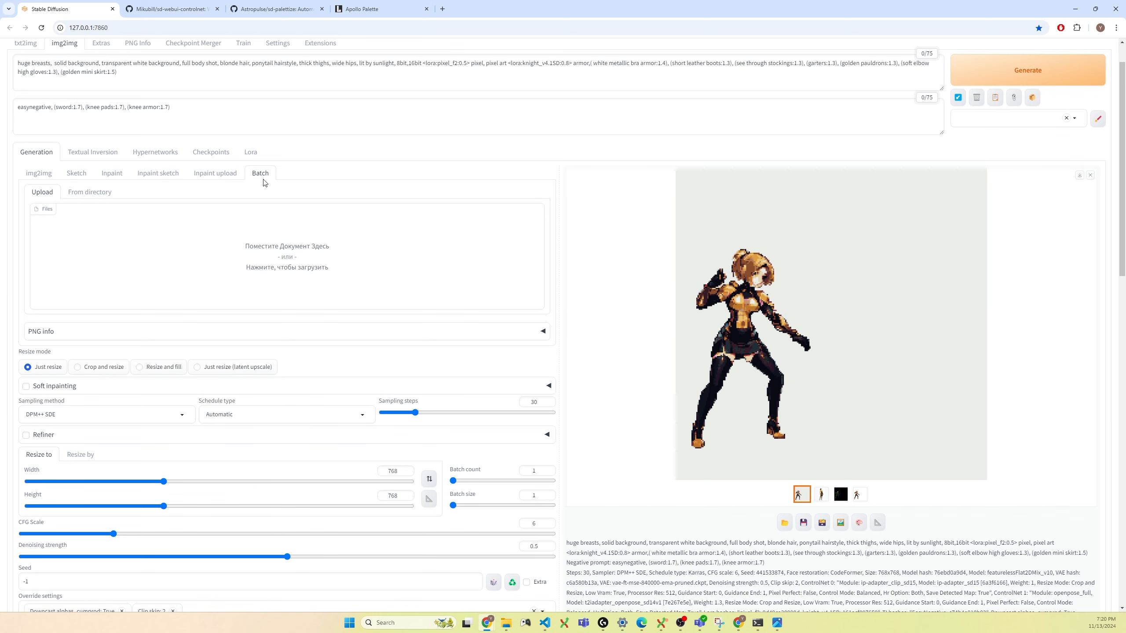
scroll(165, 199, "up", 1)
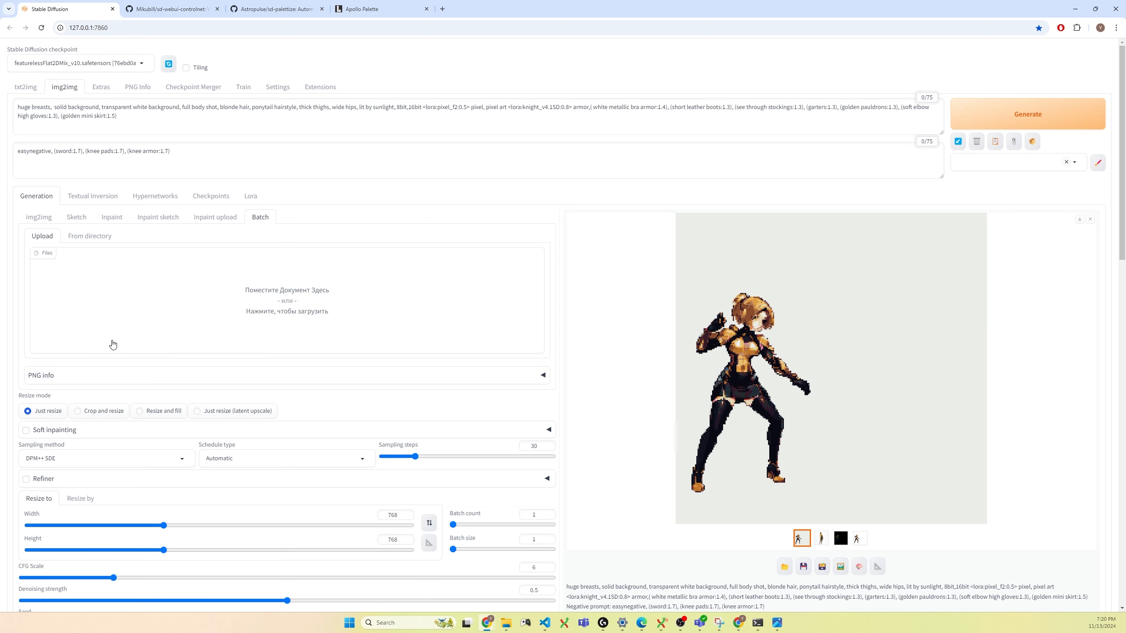
left_click(93, 242)
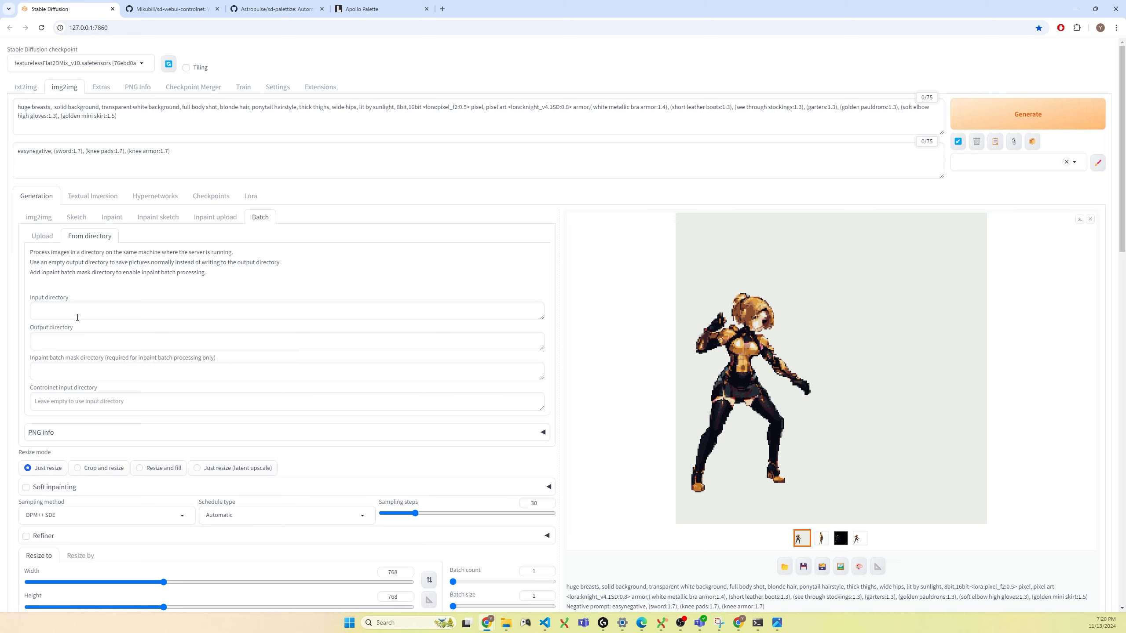
scroll(53, 308, "down", 1)
left_click(49, 267)
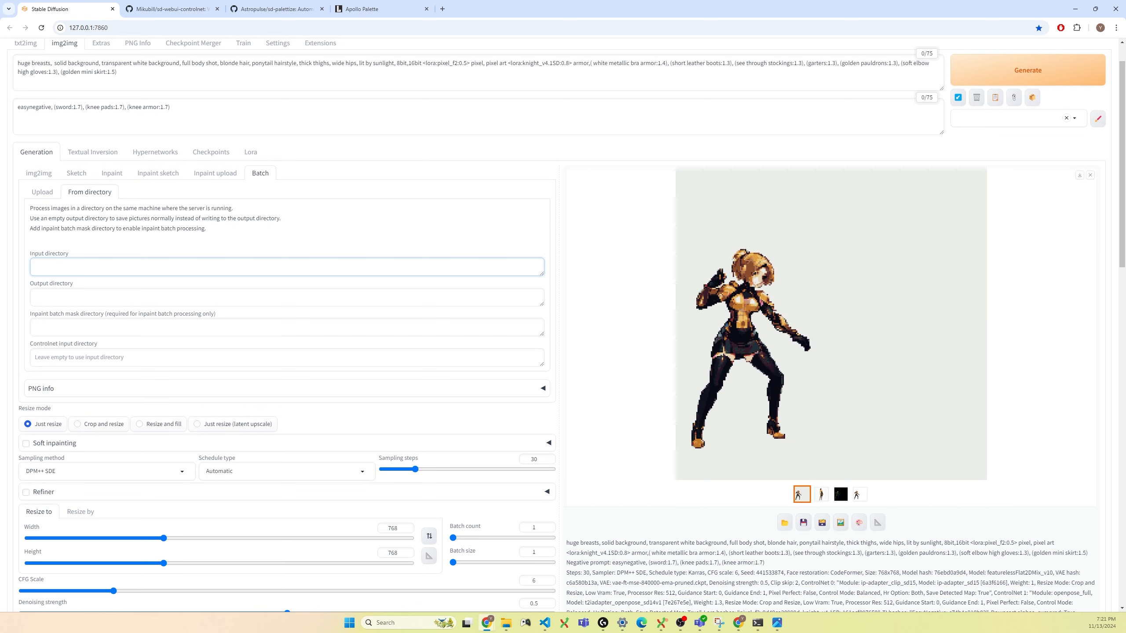
Switch to File Explorer's death folder and page through its animation frames from 0001.png to 0109.png, then close the image viewer.
key("alt+Tab")
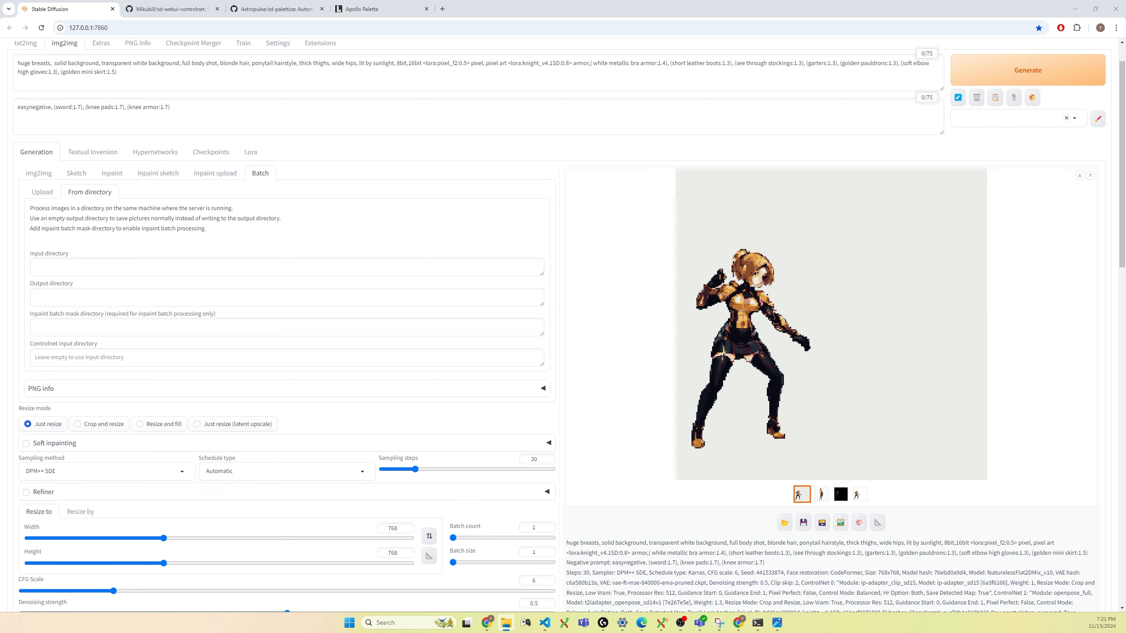
left_click_drag(309, 607, 299, 255)
left_click_drag(354, 632, 319, 179)
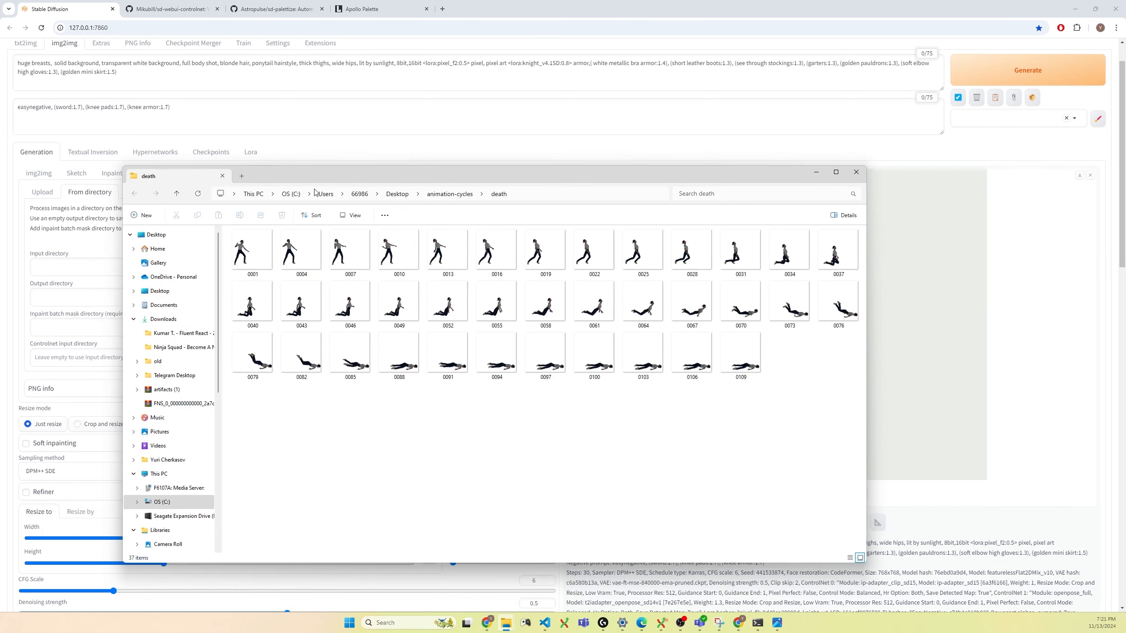
left_click(259, 265)
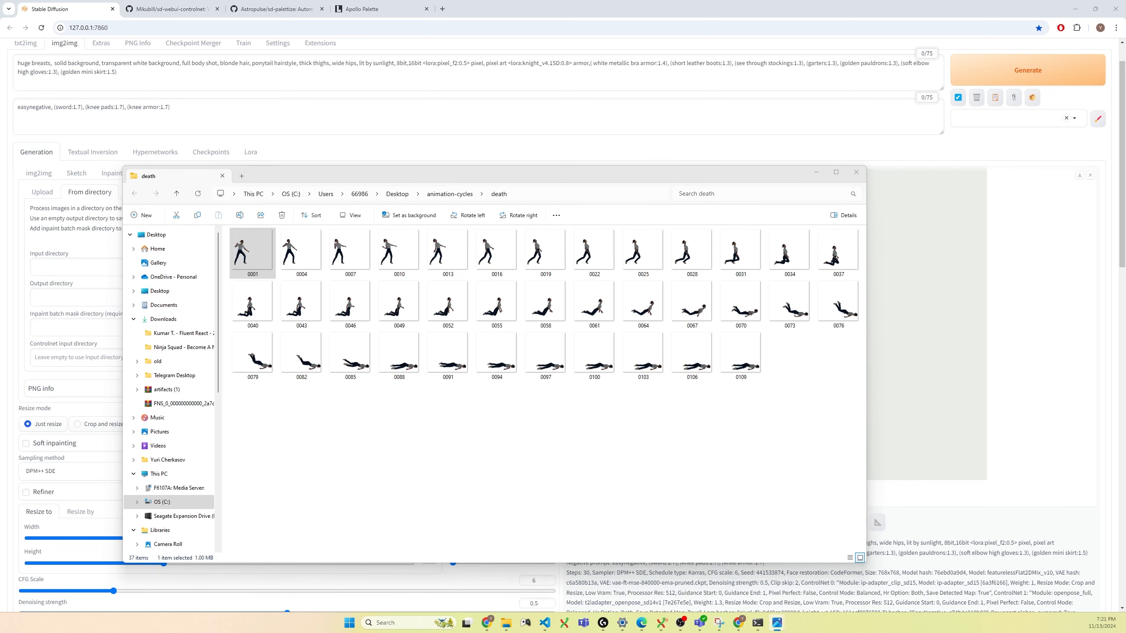
double_click(259, 265)
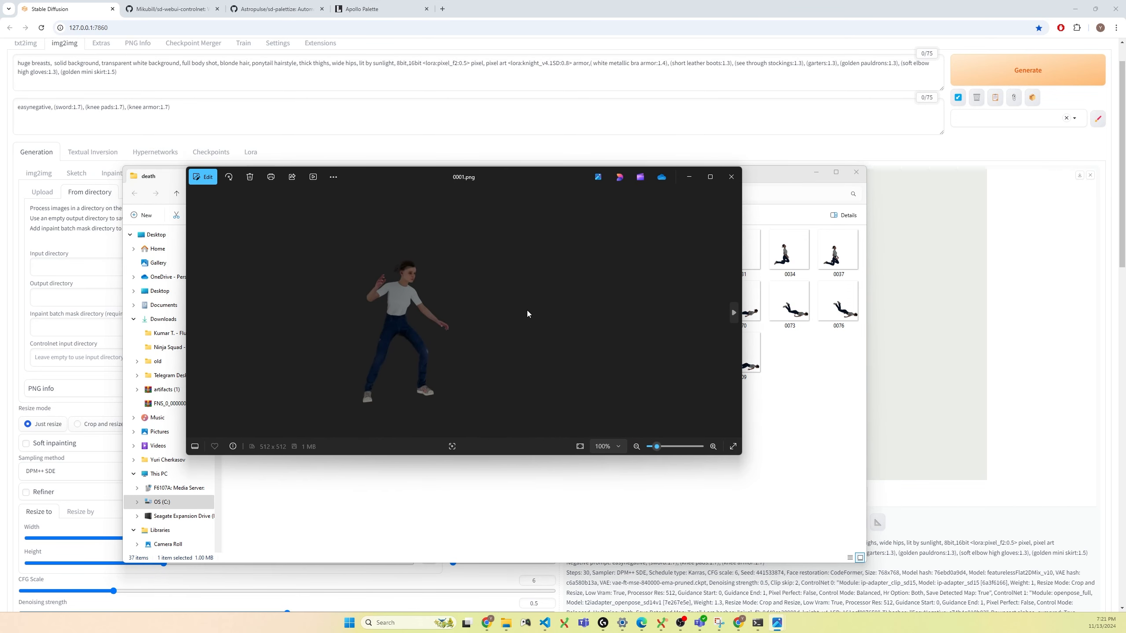
left_click(734, 313)
left_click(733, 312)
left_click(733, 312)
left_click(734, 313)
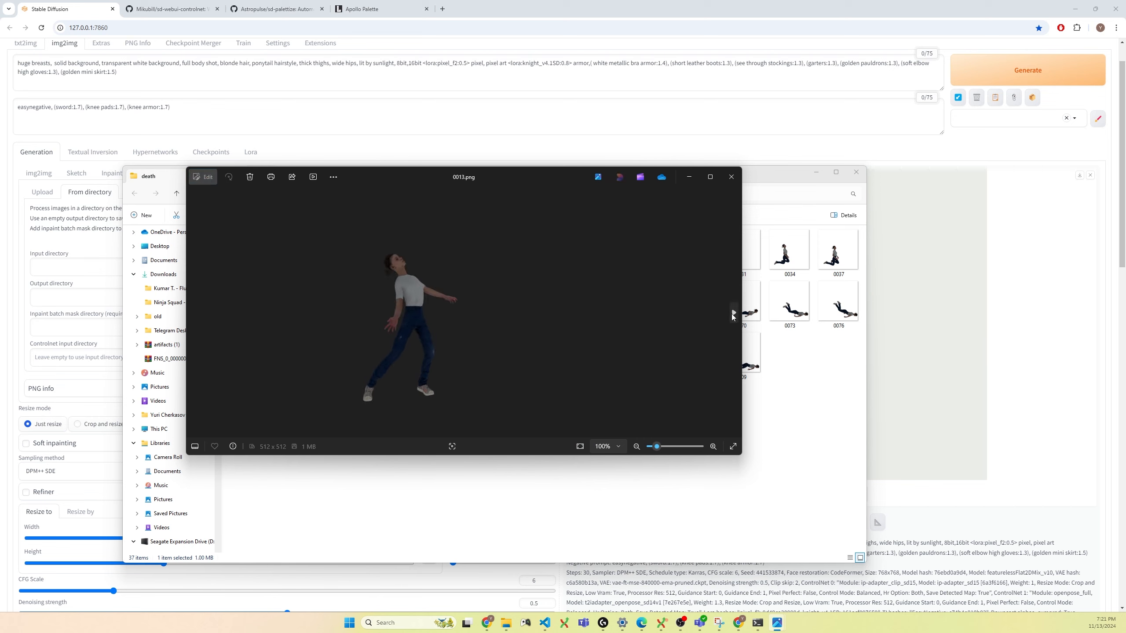
left_click(733, 313)
left_click(733, 313)
left_click(734, 312)
left_click(734, 313)
left_click(734, 313)
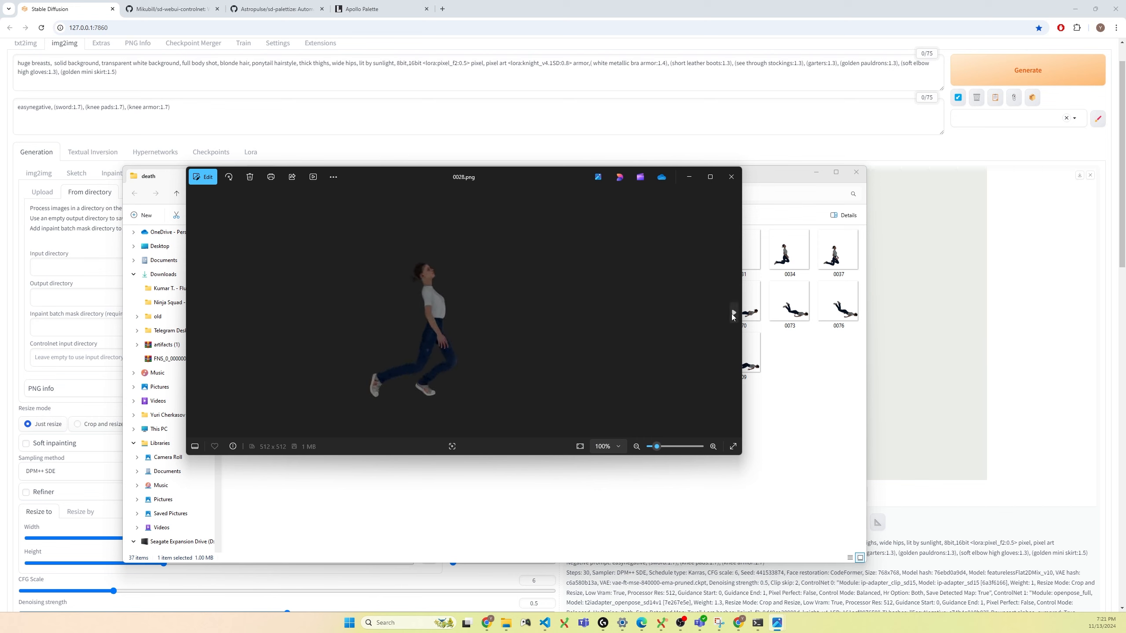
left_click(734, 313)
left_click(734, 313)
left_click(734, 313)
left_click(734, 312)
left_click(734, 313)
left_click(734, 313)
left_click(733, 313)
left_click(734, 312)
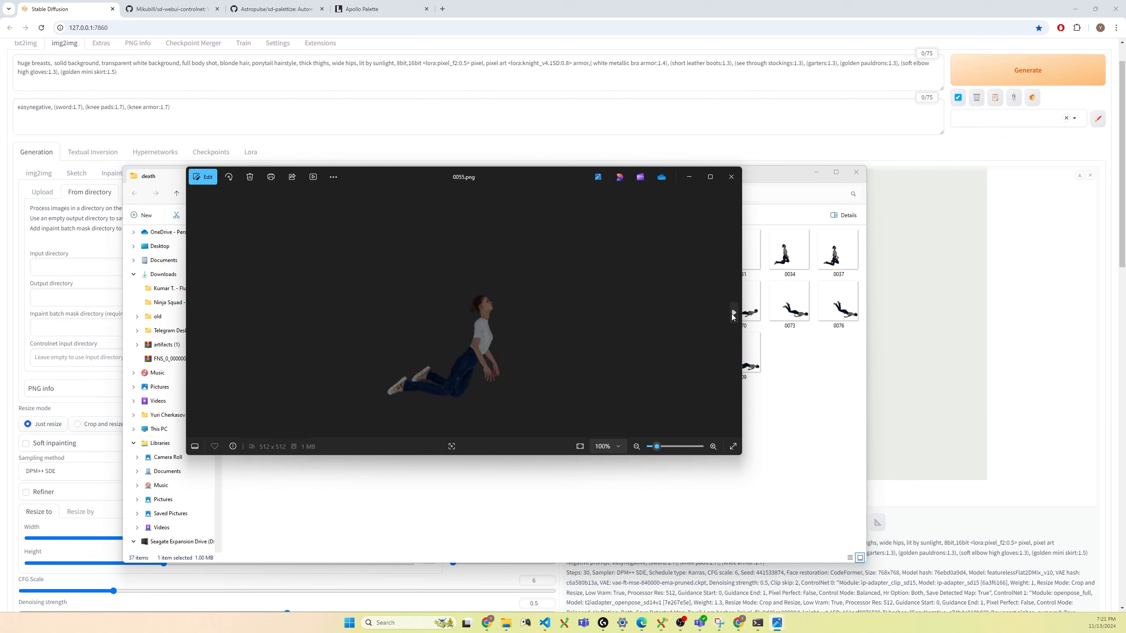
left_click(733, 313)
left_click(734, 313)
left_click(734, 312)
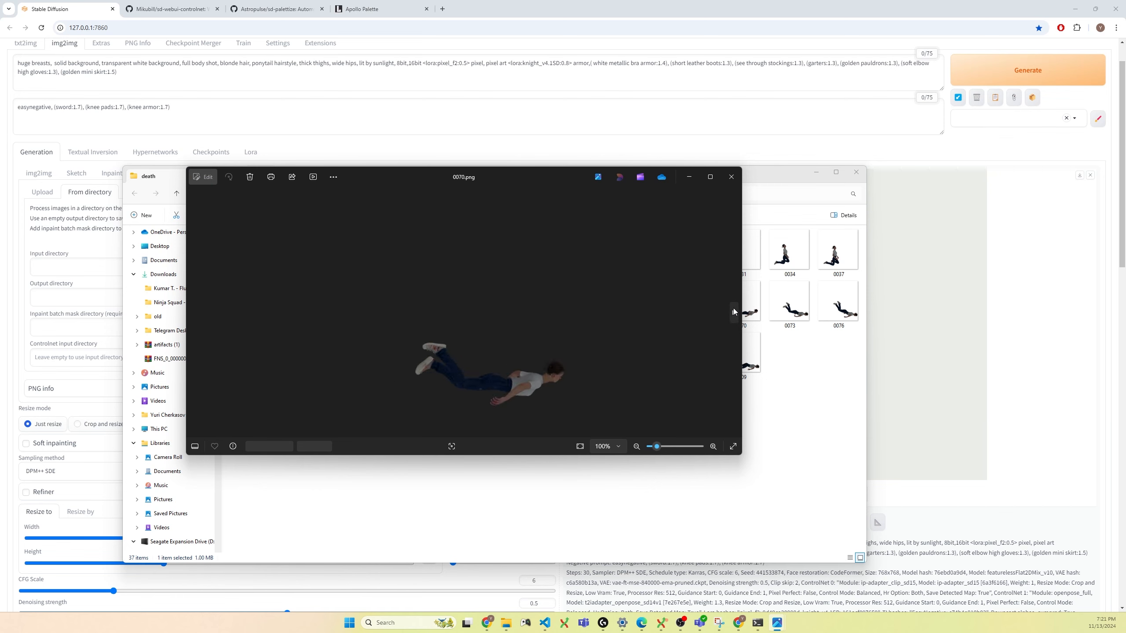
left_click(734, 313)
left_click(733, 313)
left_click(733, 313)
left_click(734, 313)
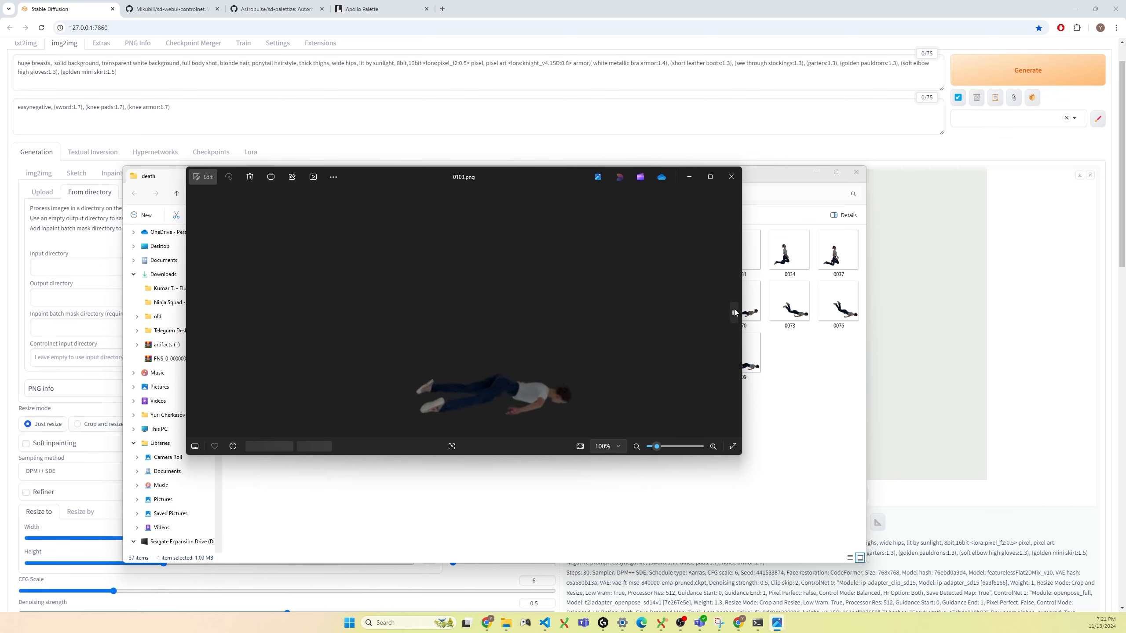
left_click(734, 312)
left_click(734, 313)
left_click(734, 313)
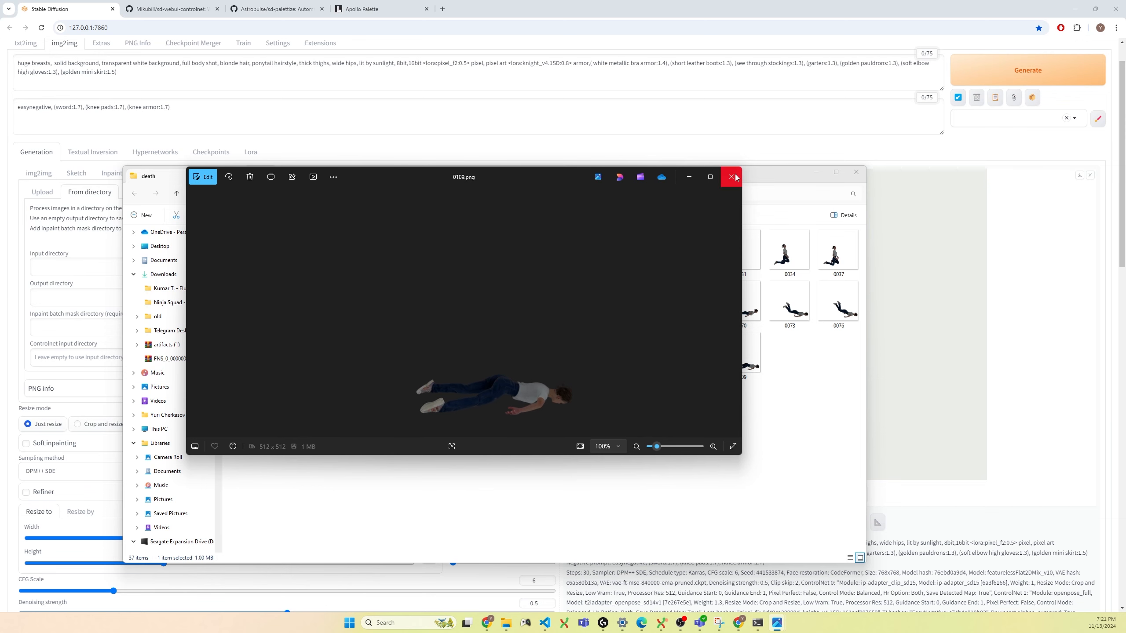
left_click(732, 176)
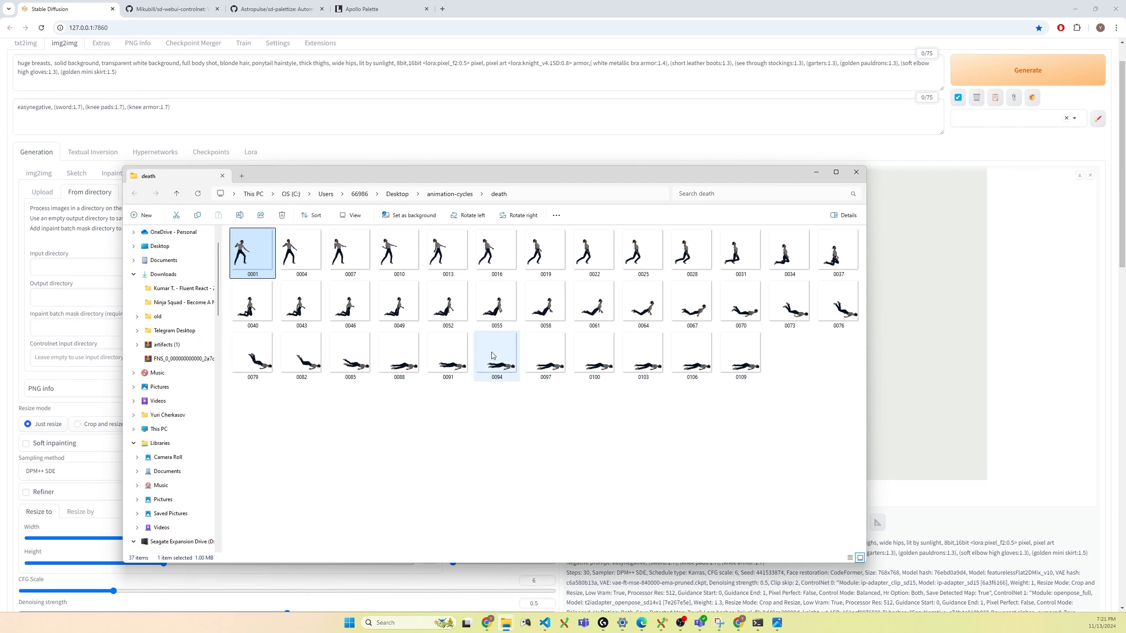
left_click_drag(223, 240, 806, 340)
left_click(806, 340)
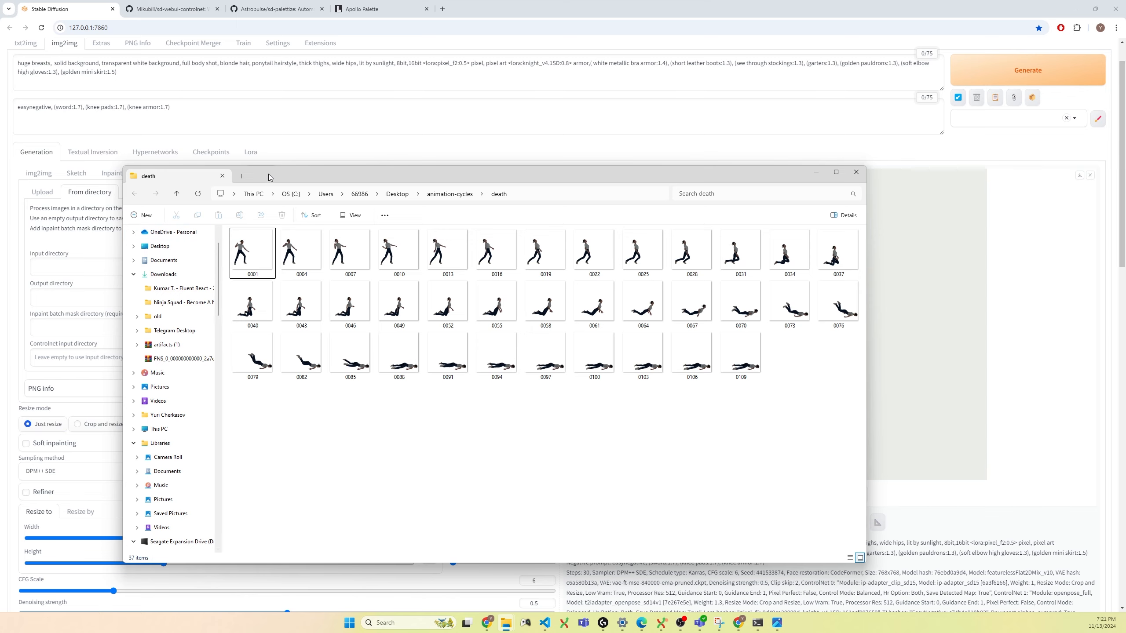
Copy the path of the Desktop\animation-cycles\death folder and paste it as the batch input directory in Stable Diffusion.
left_click_drag(268, 175, 307, 188)
left_click(591, 208)
key("ctrl+c")
left_click(535, 477)
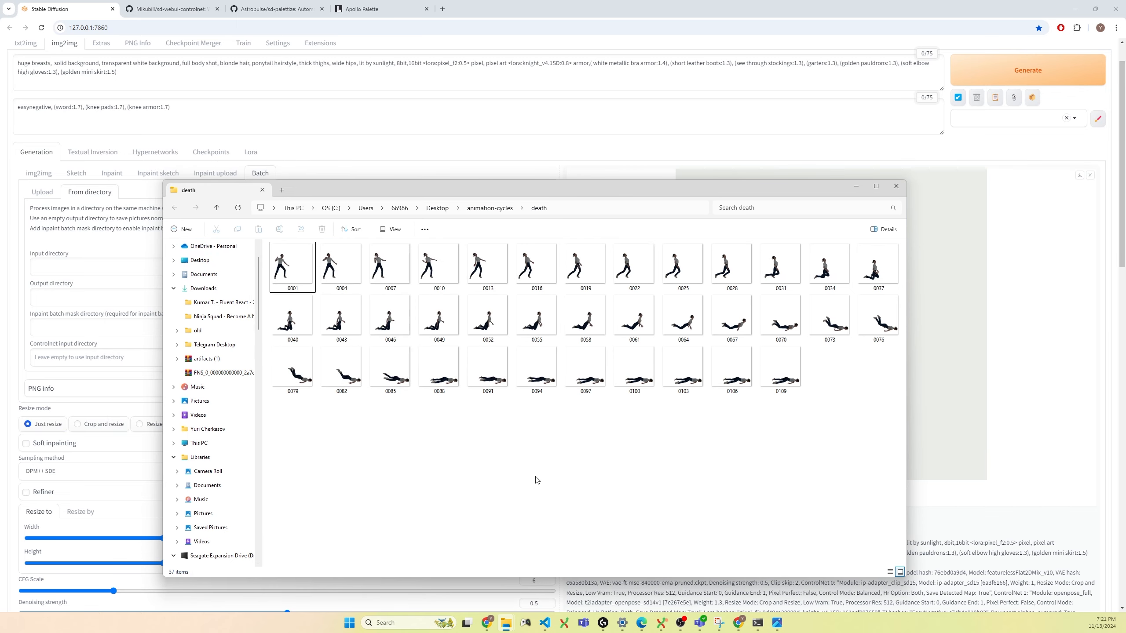
left_click(77, 268)
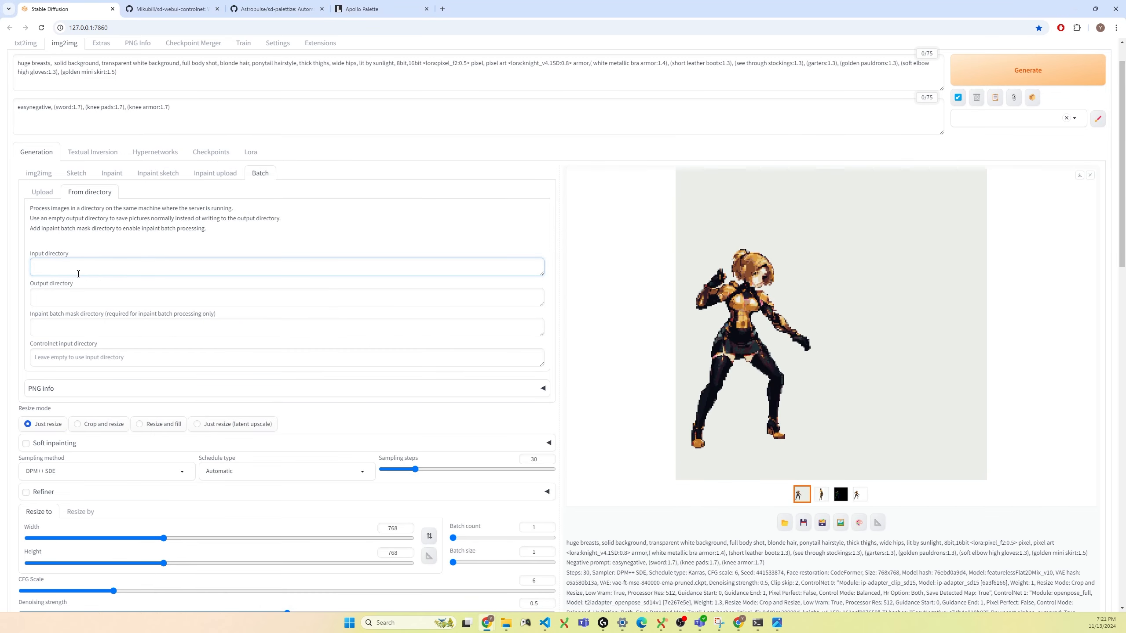
key("ctrl+v")
Switch to File Explorer, create a folder named death_animation inside the death folder, and open it.
left_click(93, 300)
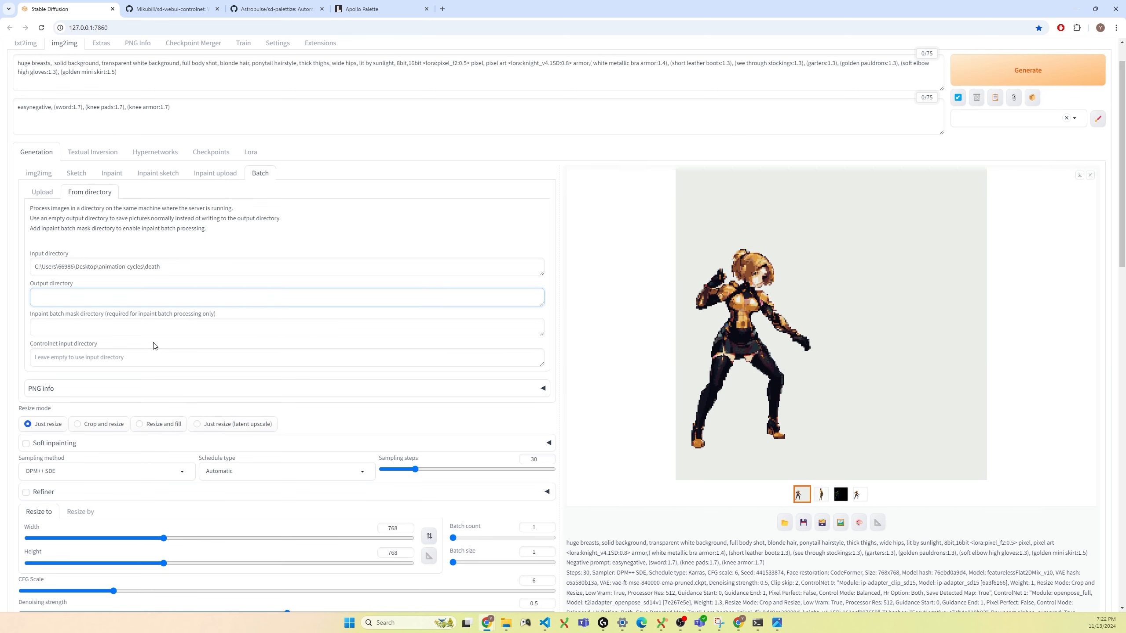
mouse_move(500, 622)
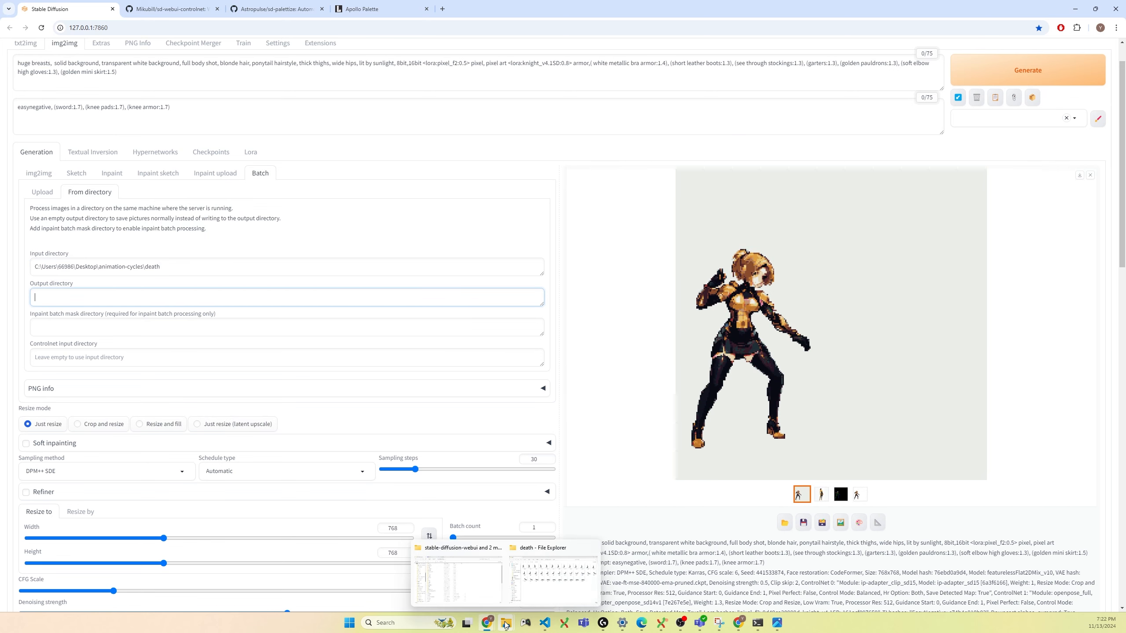
left_click(544, 576)
right_click(371, 466)
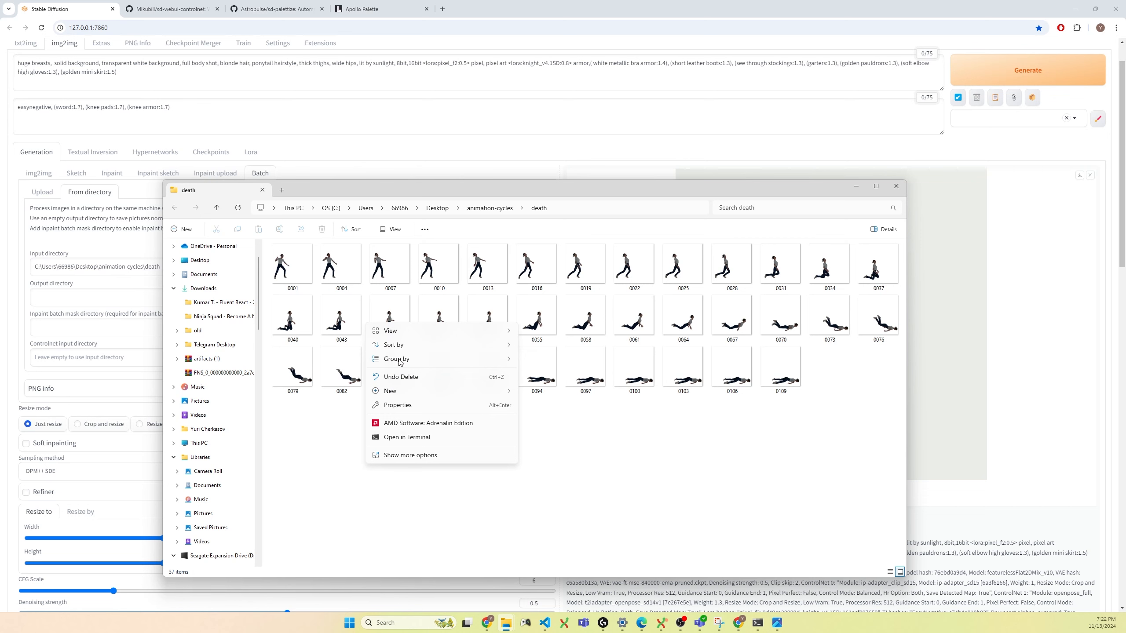
mouse_move(440, 395)
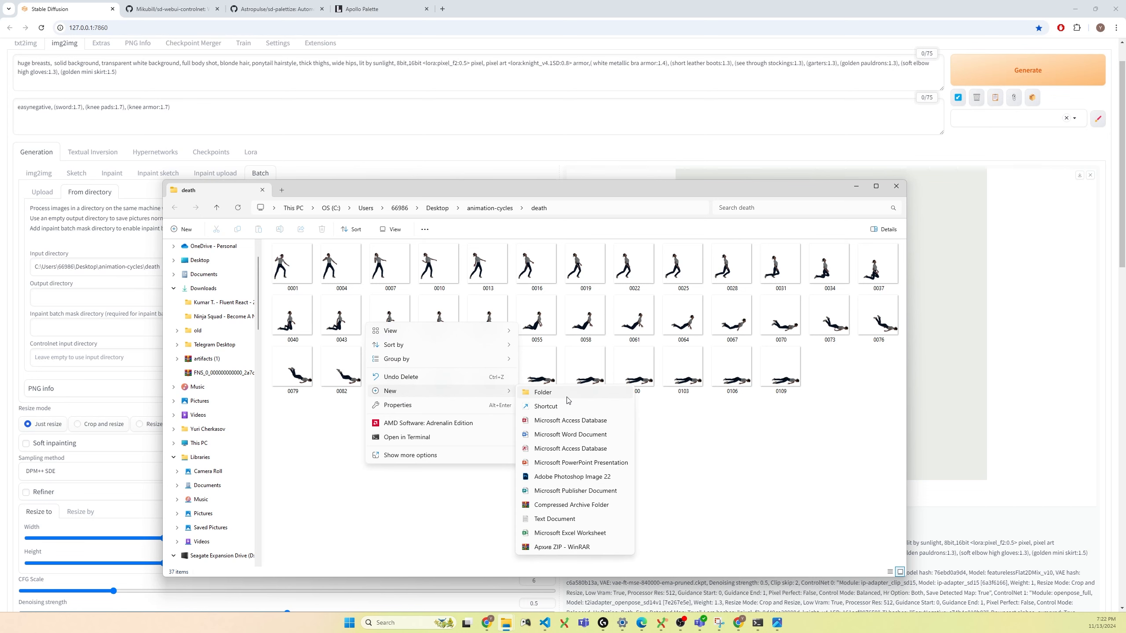
left_click(546, 393)
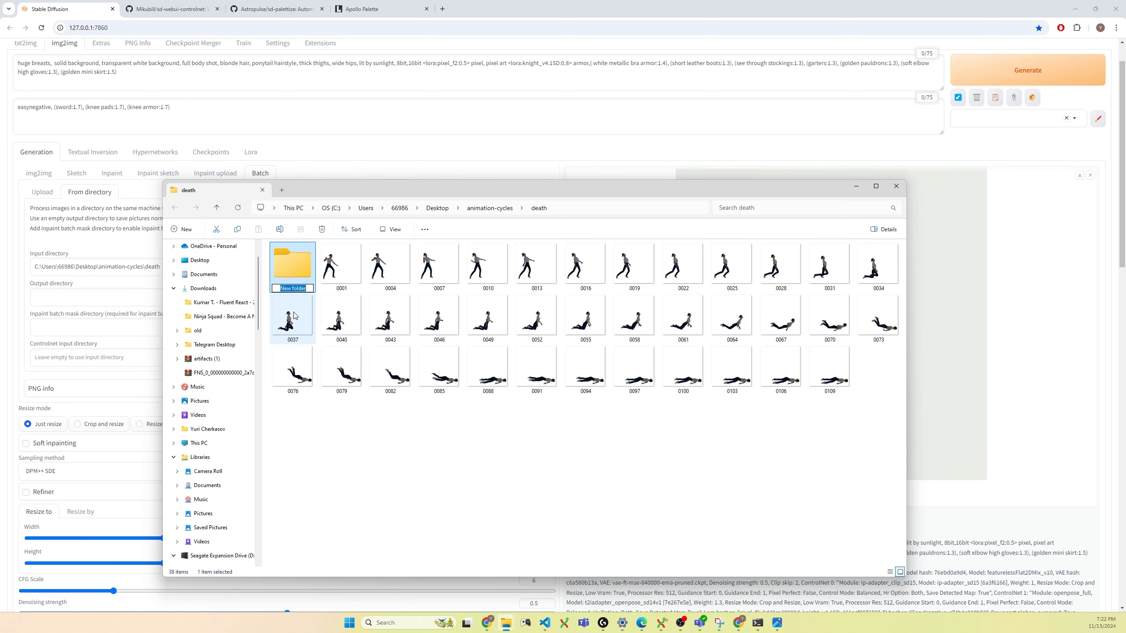
type("re")
type("ath_animation")
key("Return")
key("Return")
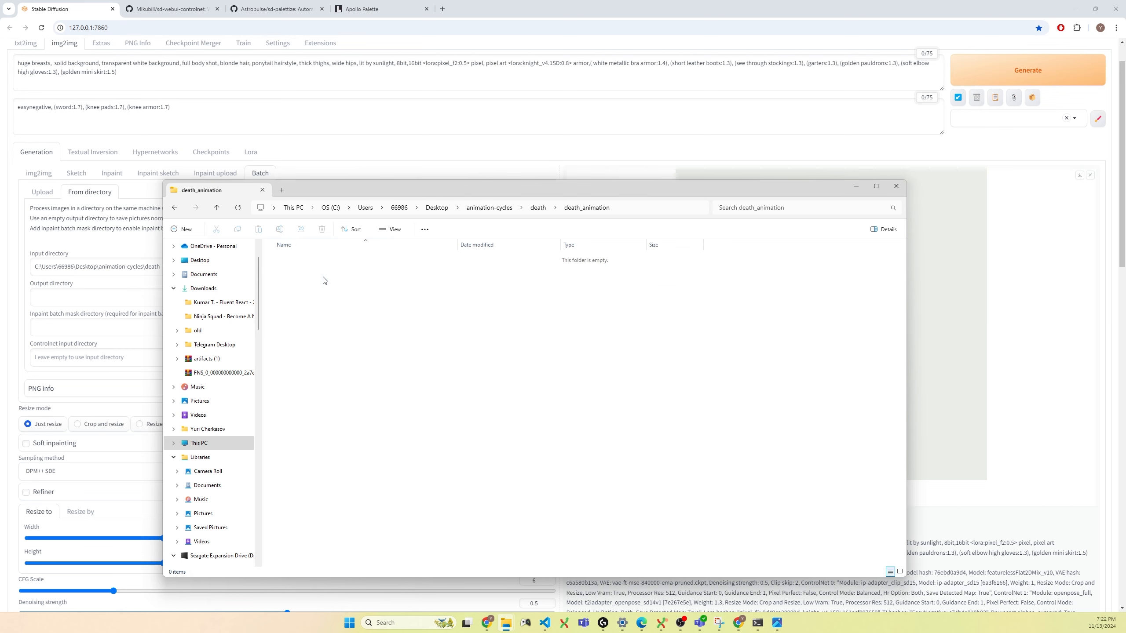
Copy the death_animation folder's path and paste it as the batch output directory in Stable Diffusion.
left_click(623, 208)
key("ctrl+c")
left_click(77, 300)
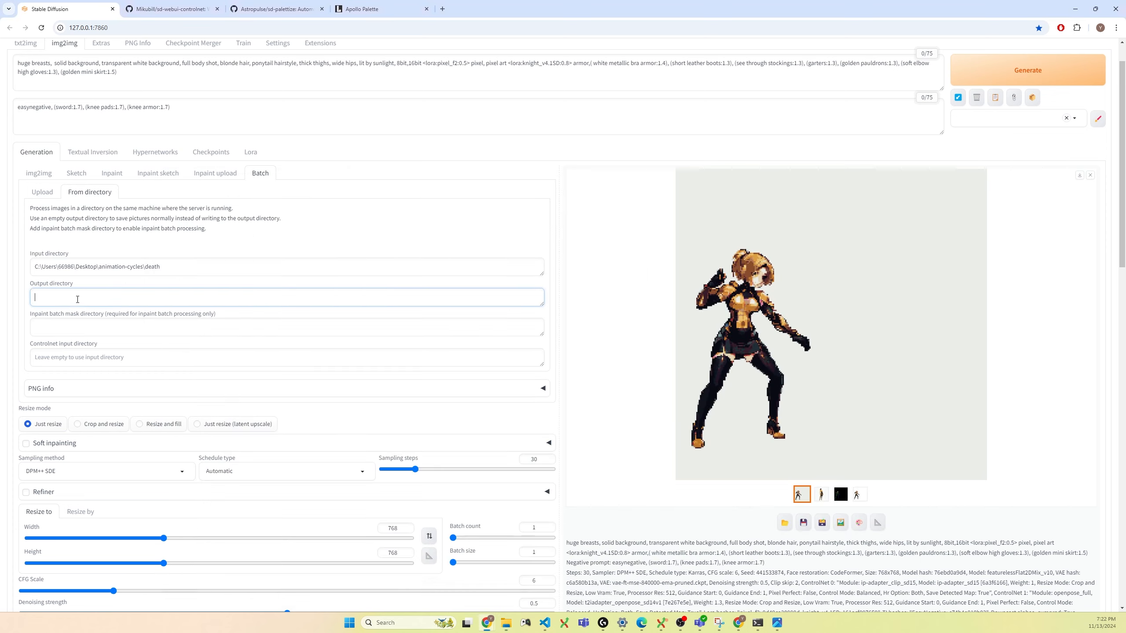
key("ctrl+v")
key("Tab")
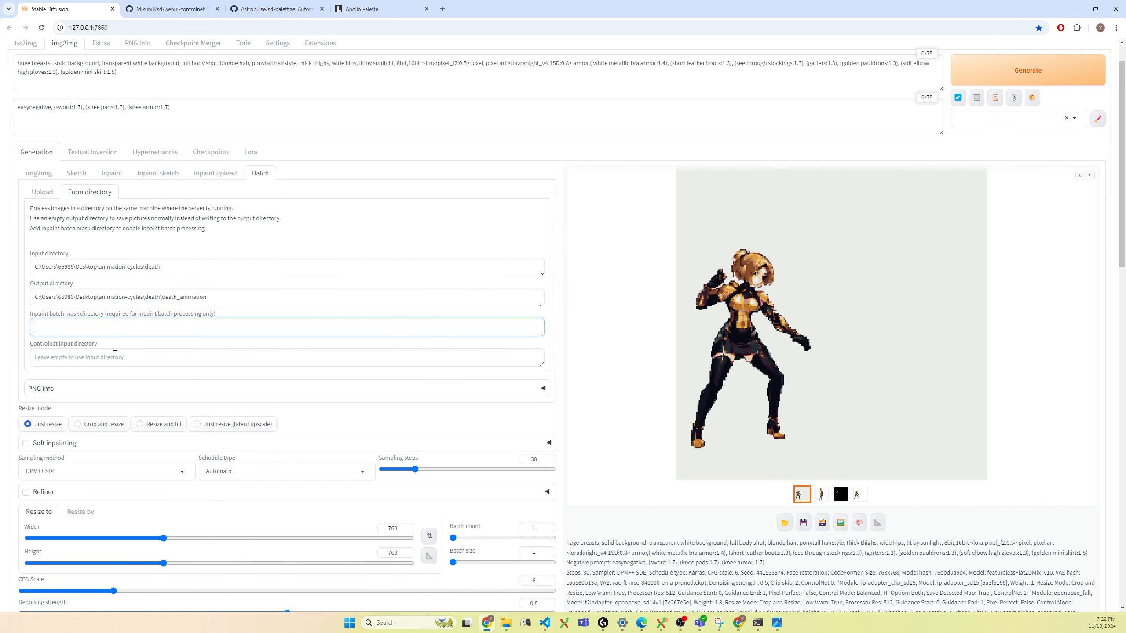
Start the img2img batch generation with the input and output directories set.
scroll(44, 358, "down", 1)
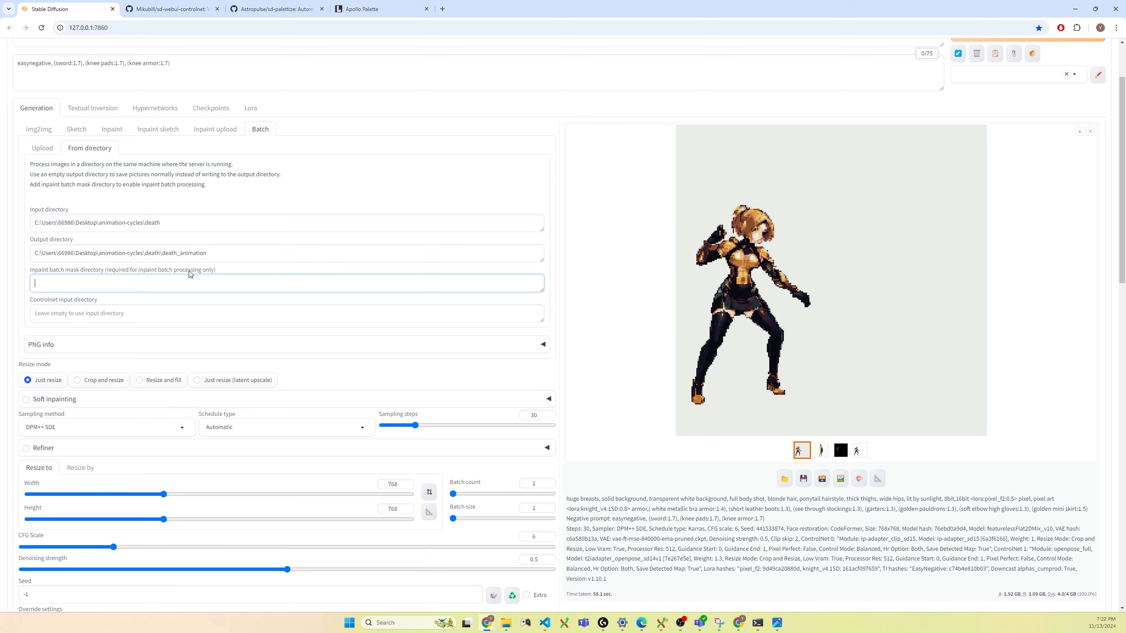
scroll(191, 275, "up", 2)
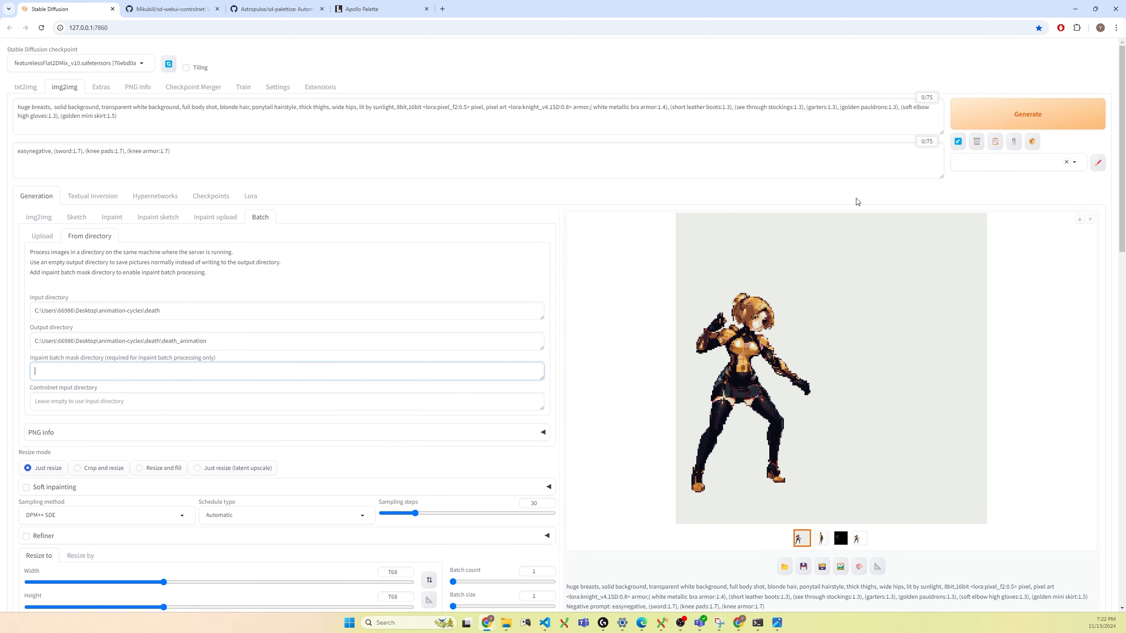
left_click(988, 123)
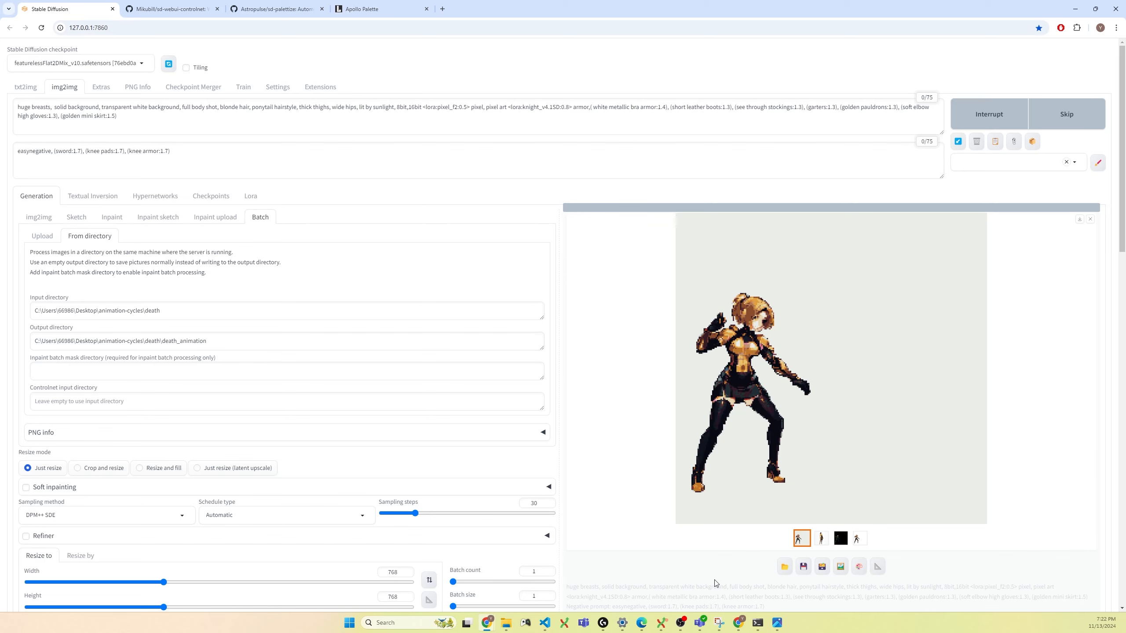
Switch to File Explorer's death folder and move and narrow its window beside the generation preview.
left_click(506, 623)
left_click(556, 576)
left_click(534, 209)
left_click_drag(538, 191, 411, 172)
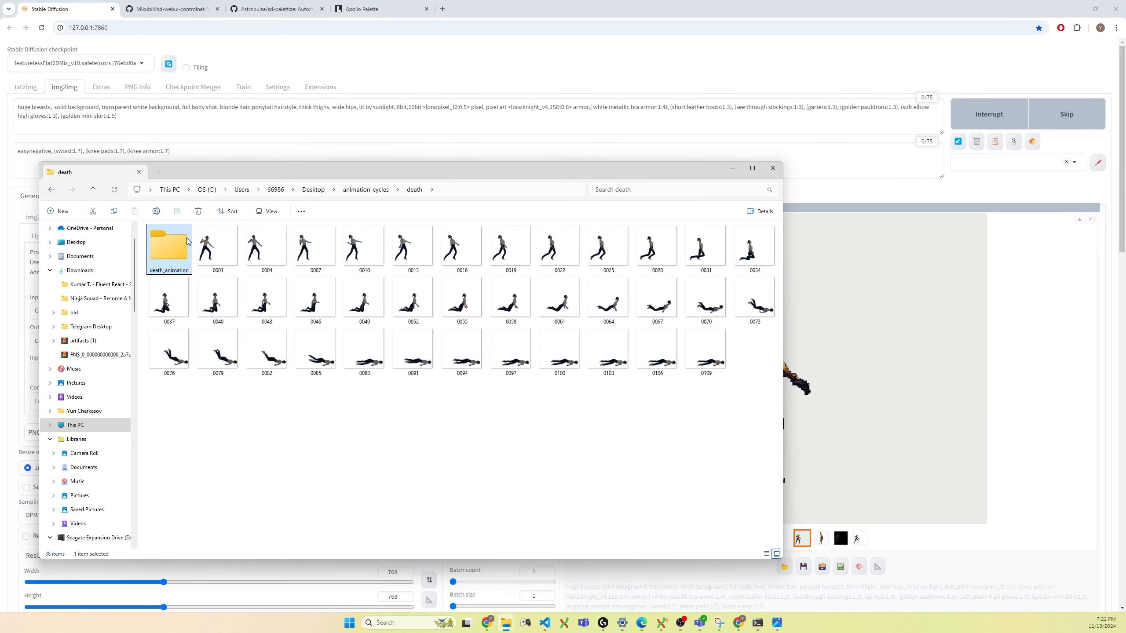
double_click(170, 251)
left_click_drag(776, 323, 649, 323)
left_click(390, 190)
left_click(219, 250)
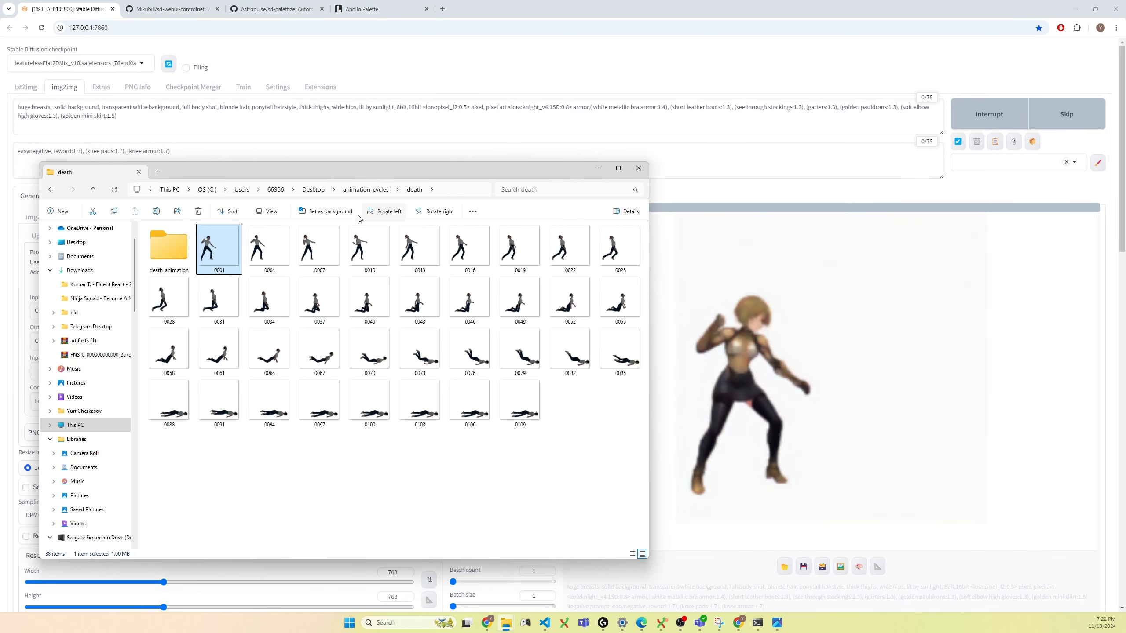
left_click_drag(365, 184, 324, 141)
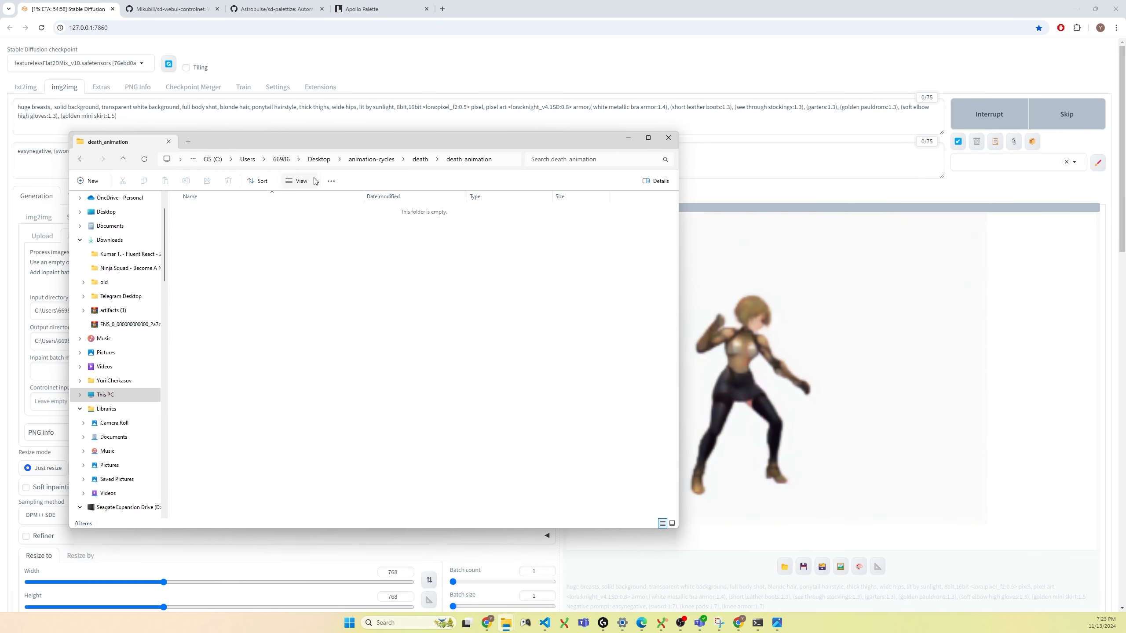
Open the death_animation output folder, display its files as icons, and check its 2024-11-13 subfolder.
left_click(421, 159)
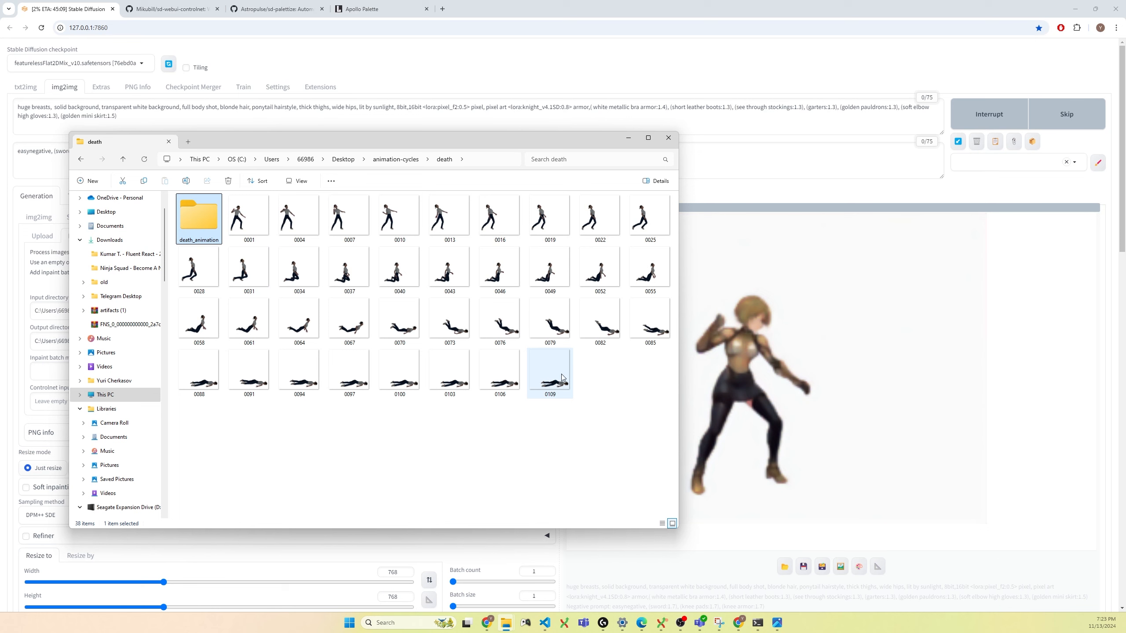
double_click(199, 217)
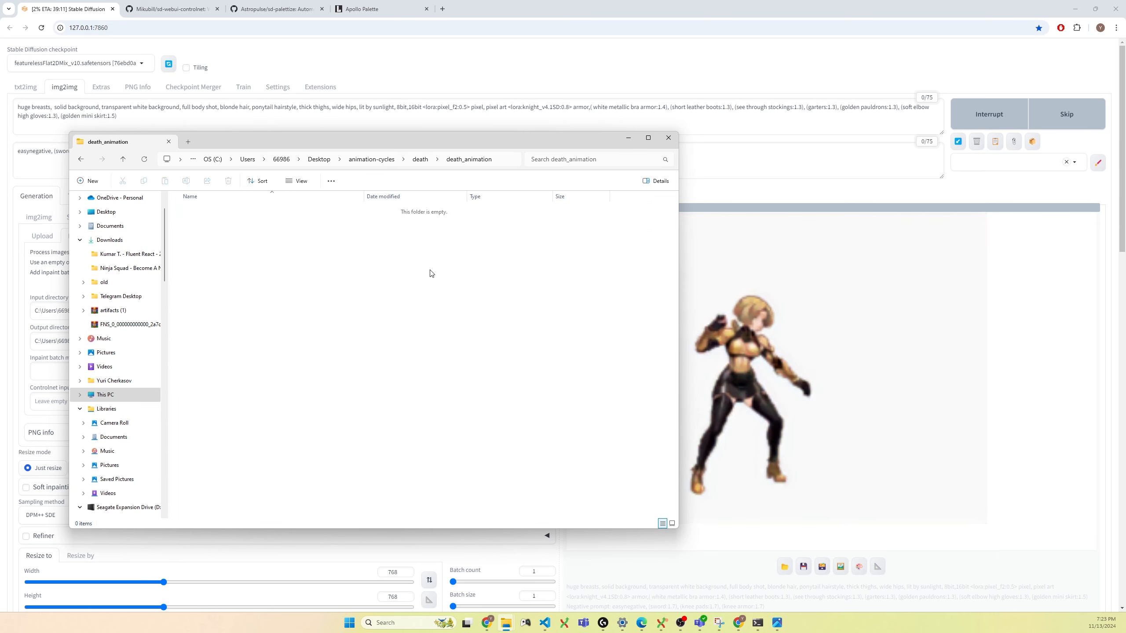
left_click(301, 180)
left_click(310, 213)
double_click(198, 215)
left_click(80, 160)
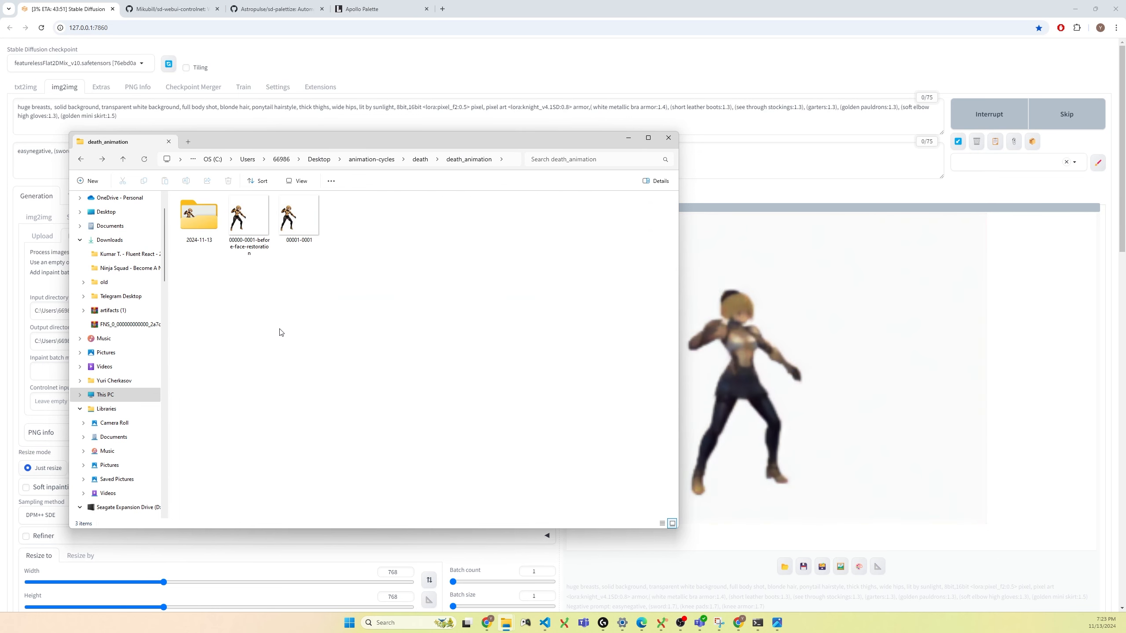
left_click(672, 628)
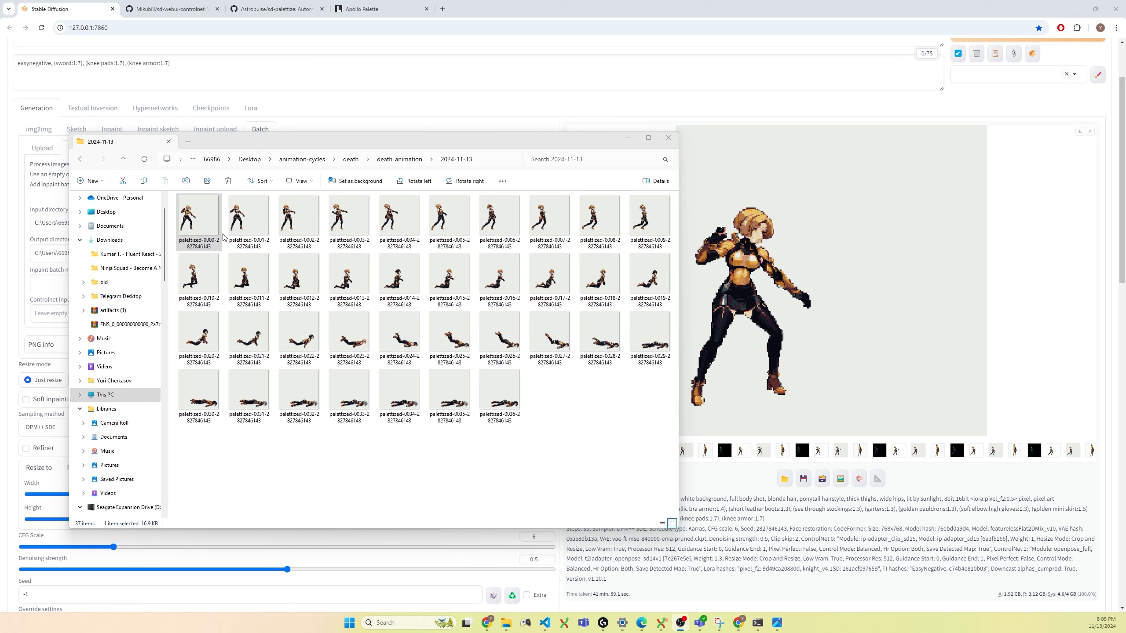
Open the first palettized frame in the 2024-11-13 folder and page forward through the frames from 0000 to 0036.
double_click(199, 220)
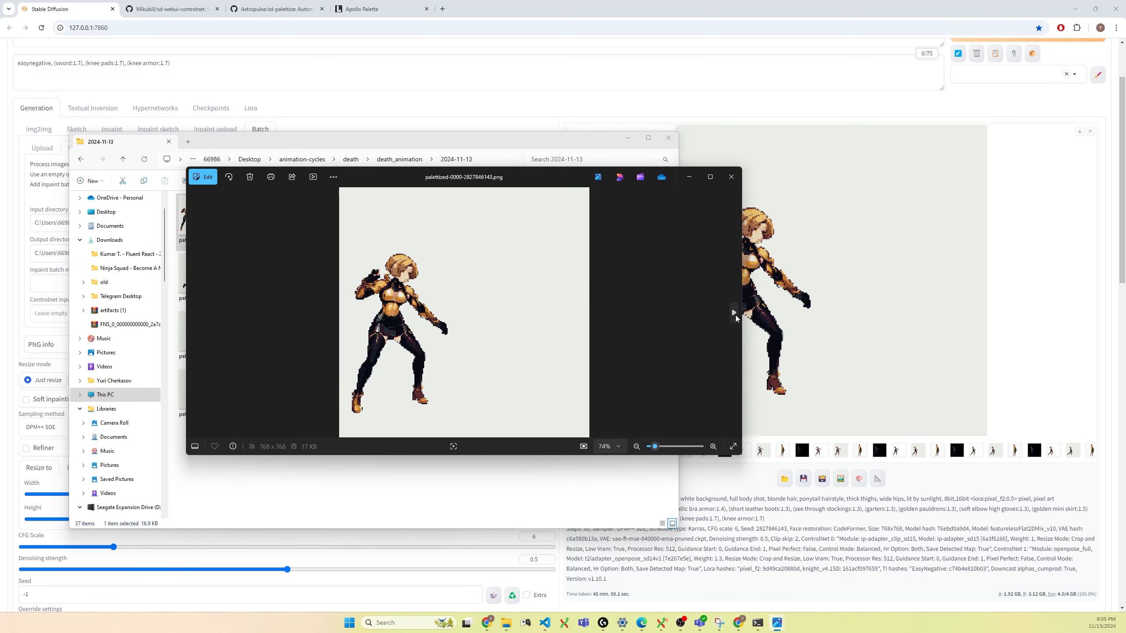
left_click(735, 313)
left_click(735, 313)
left_click(735, 314)
left_click(735, 313)
left_click(735, 315)
left_click(735, 315)
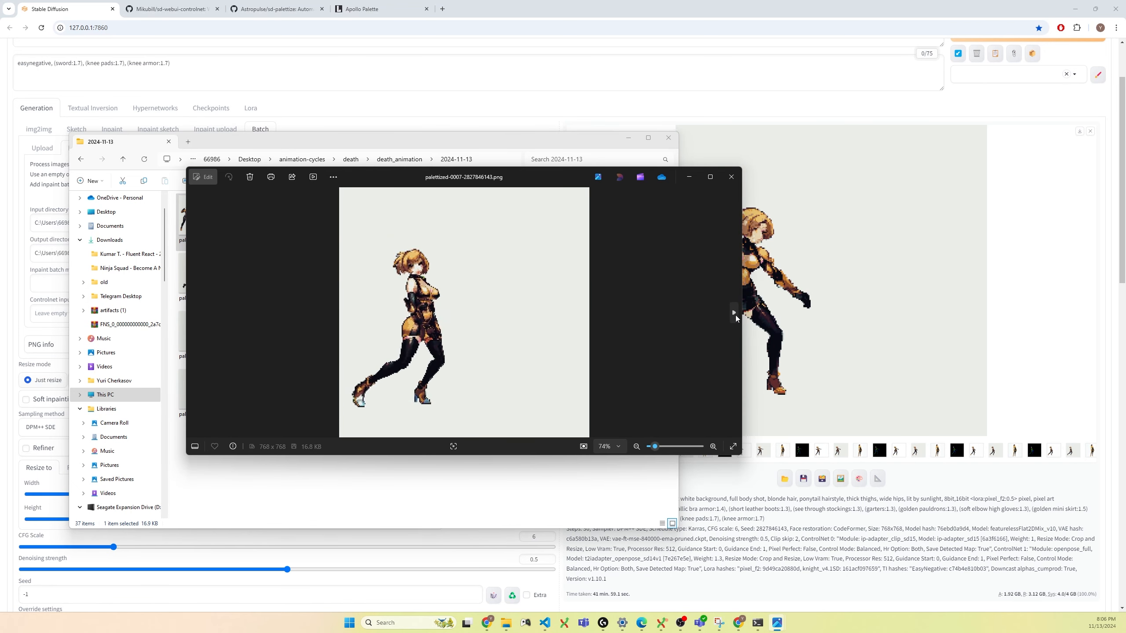
left_click(735, 315)
left_click(735, 315)
left_click(735, 315)
left_click(735, 315)
left_click(736, 315)
left_click(735, 315)
left_click(735, 315)
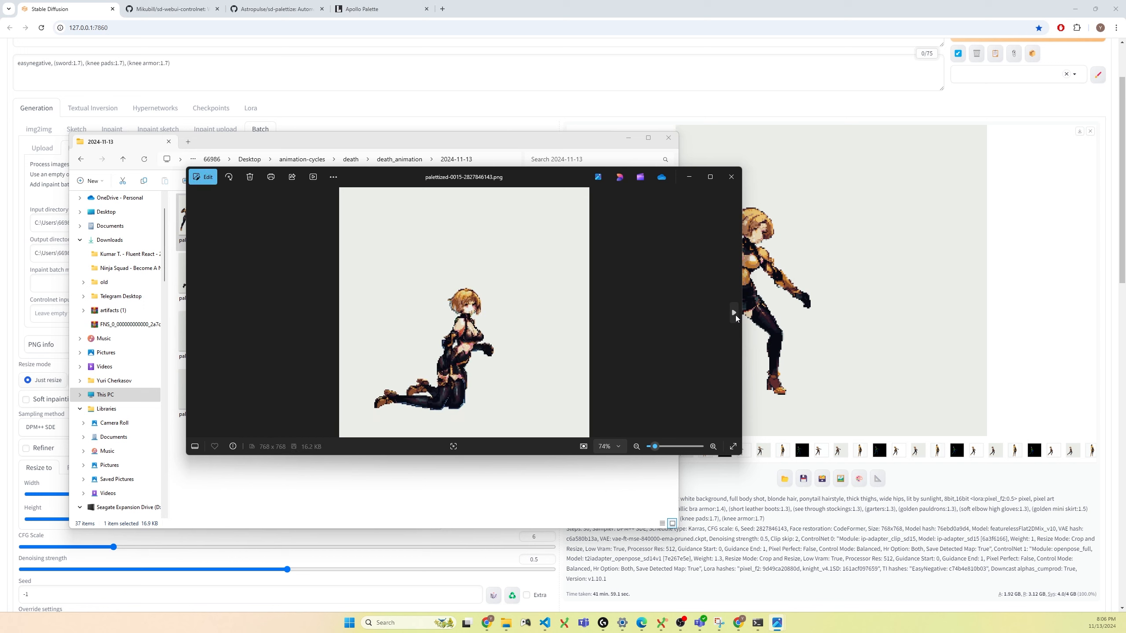
left_click(735, 315)
left_click(736, 315)
left_click(736, 315)
left_click(736, 315)
left_click(736, 315)
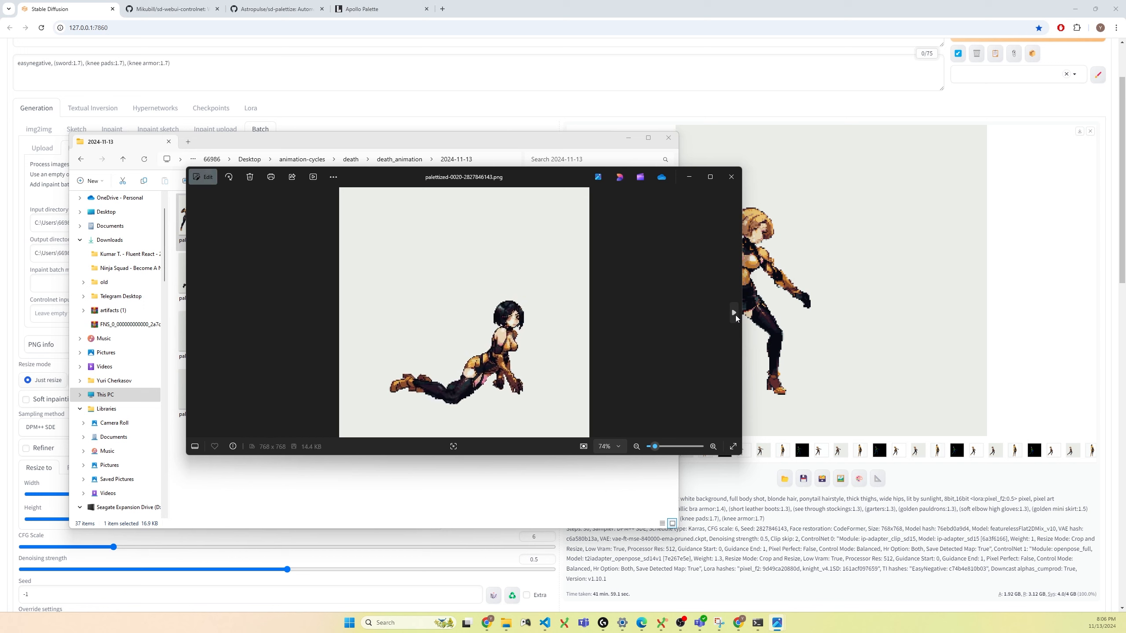
left_click(736, 315)
left_click(735, 315)
left_click(735, 315)
left_click(736, 315)
left_click(735, 315)
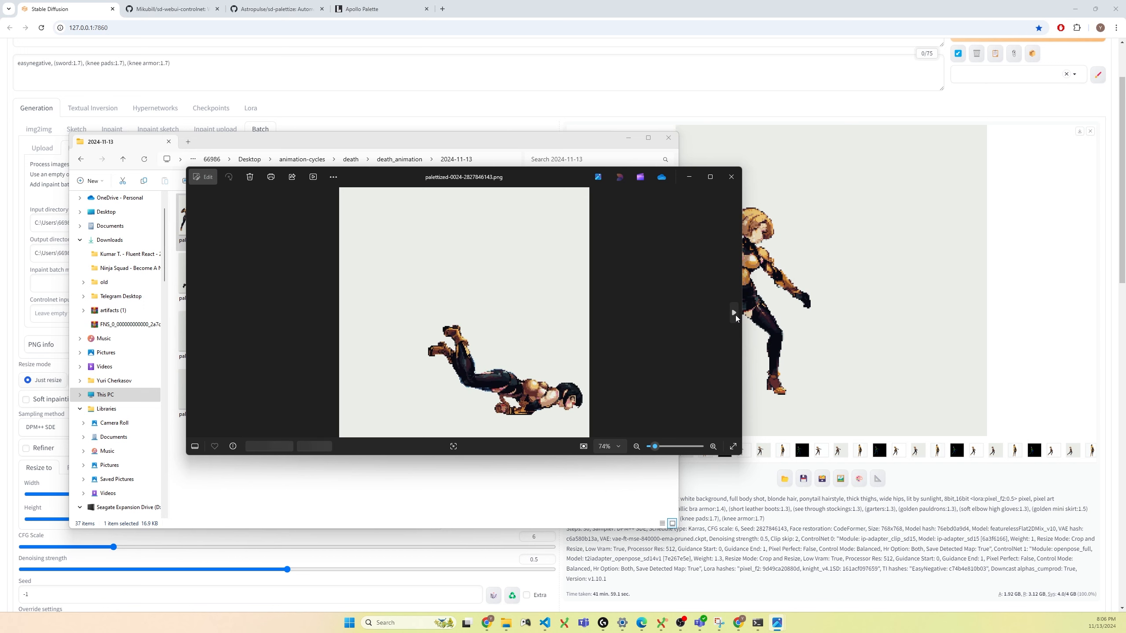
left_click(735, 315)
left_click(735, 315)
left_click(735, 315)
left_click(736, 315)
left_click(736, 315)
left_click(735, 315)
left_click(735, 314)
left_click(736, 315)
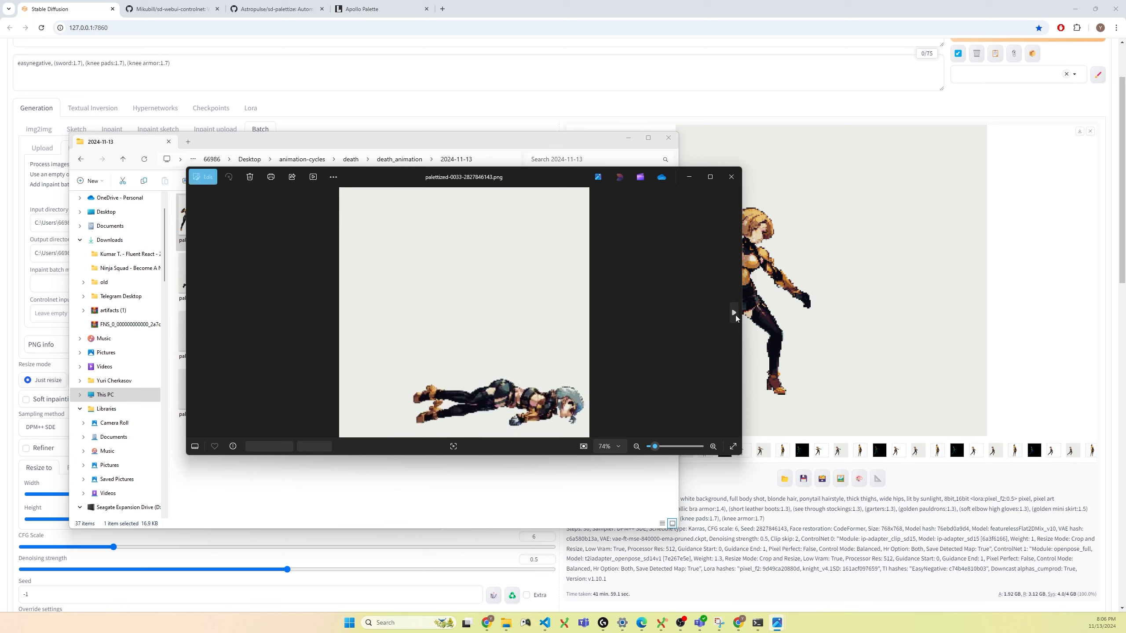
left_click(736, 315)
left_click(735, 314)
left_click(736, 315)
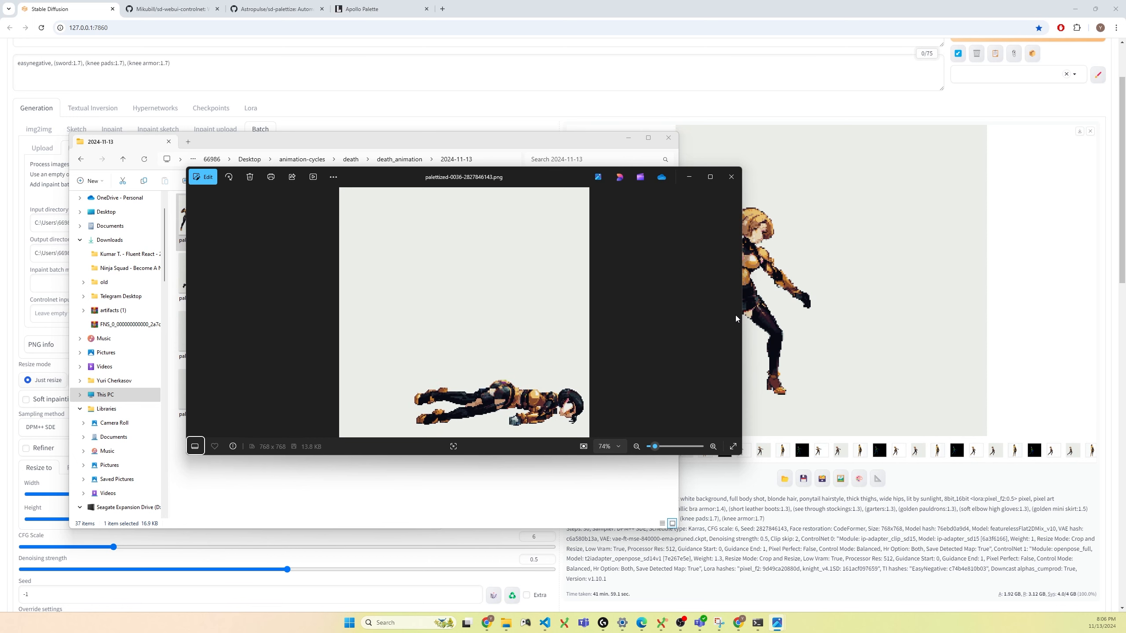
Page backward through the palettized death frames from 0036 to 0000.
key("Left")
key("Left")
key("Left")
key("Left")
key("Left")
key("Left")
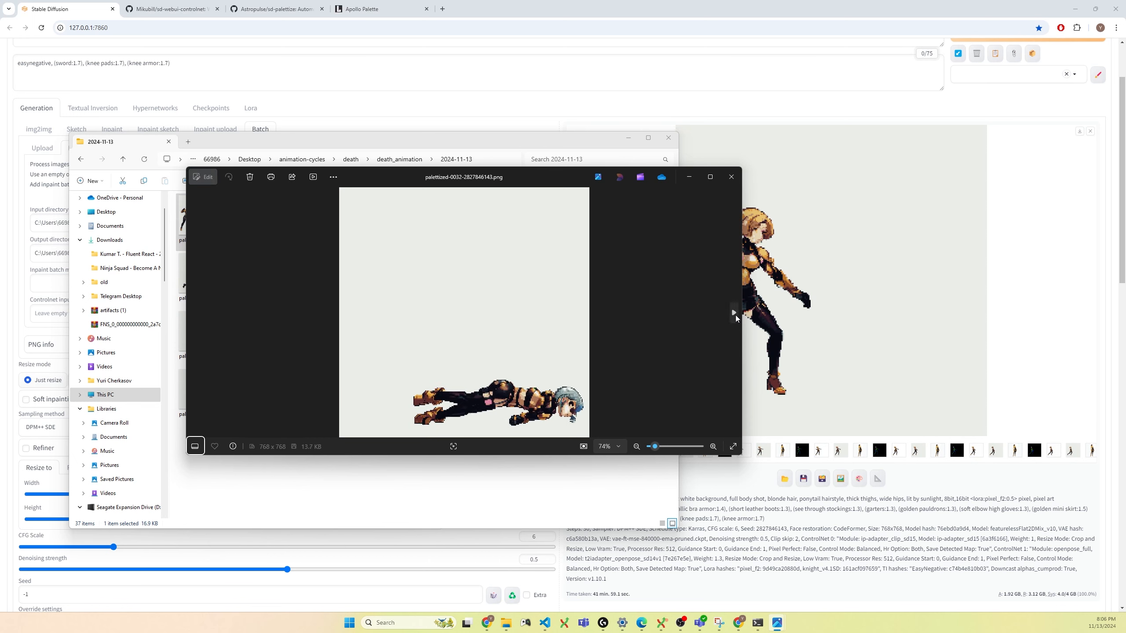
key("Left")
key("Left")
key("Left")
key("Left")
key("Left")
key("Left")
key("Left")
key("Left")
key("Left")
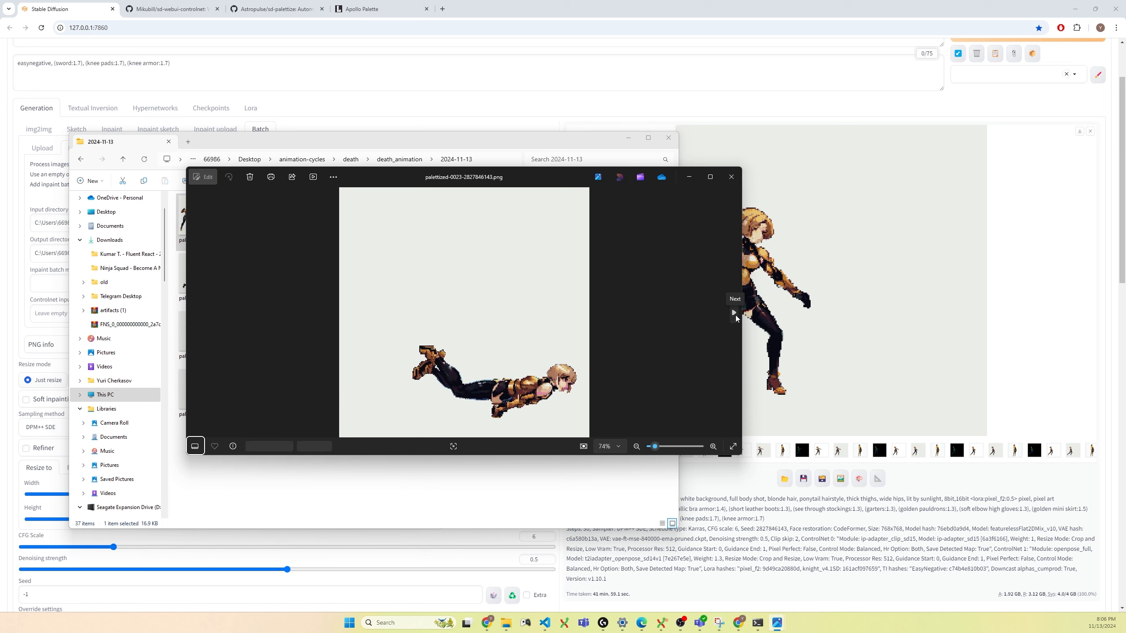
key("Left")
key("Left")
key("Left")
key("Left")
key("Left")
key("Left")
key("Left")
key("Left")
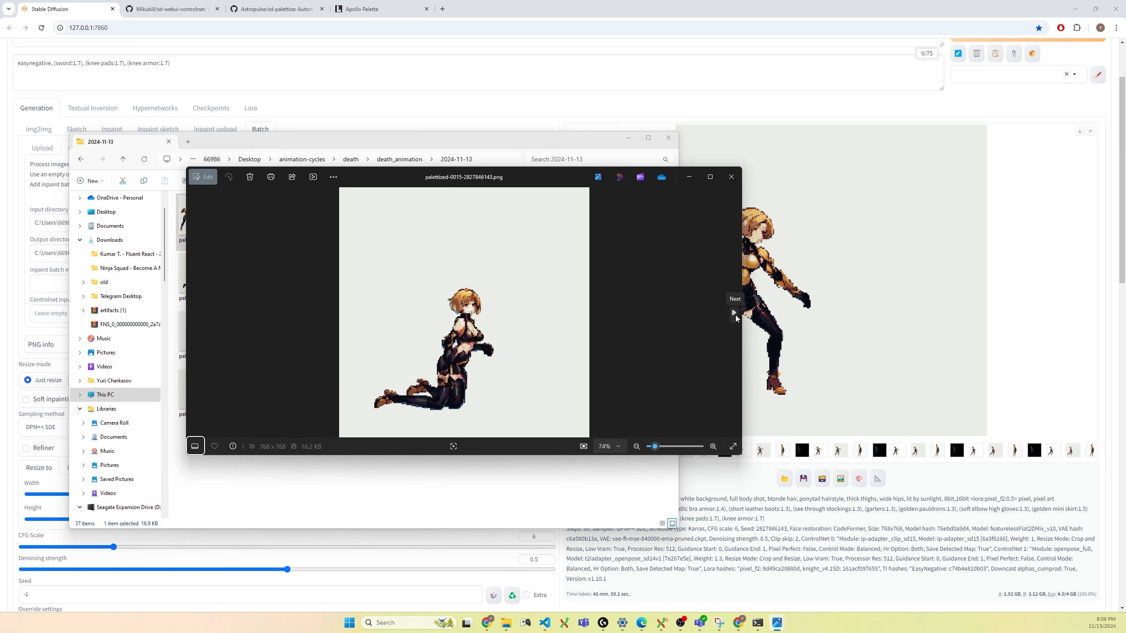
key("Left")
key("Left")
key("Left")
key("Left")
key("Left")
key("Left")
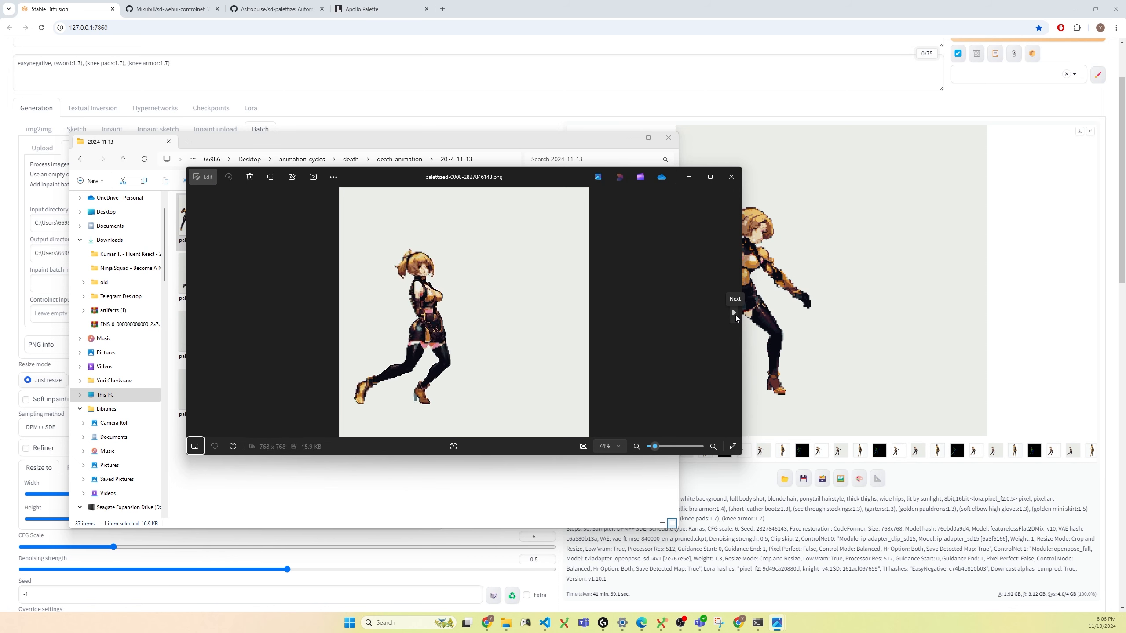
key("Left")
key("Left")
key("Left")
key("Left")
key("Left")
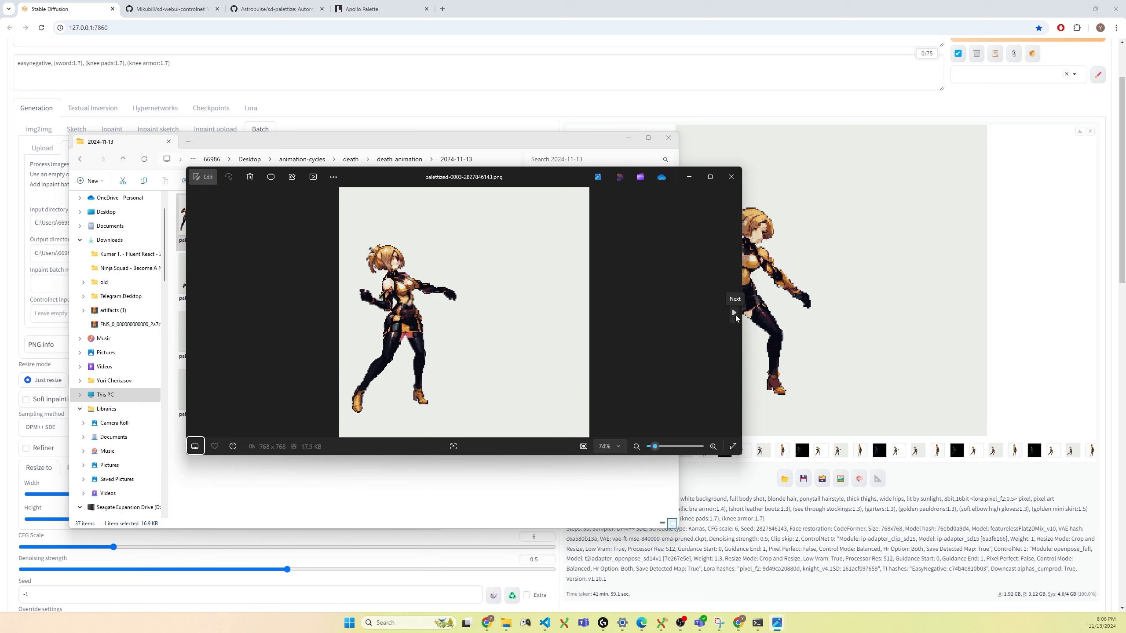
key("Left")
key("Left")
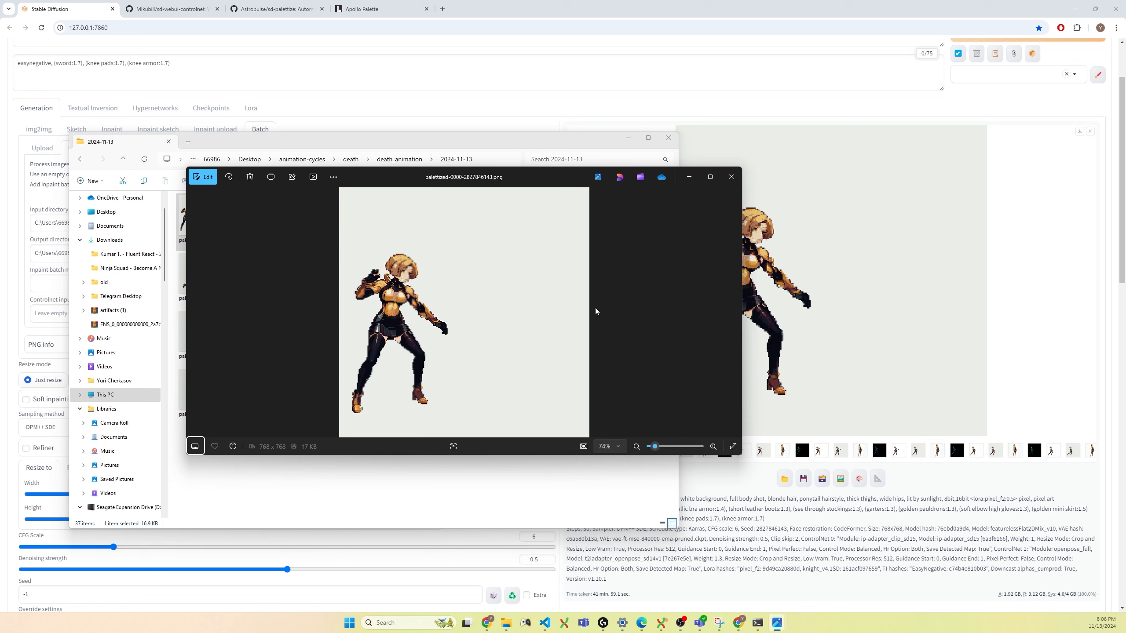
Page forward through palettized frames 0000 to 0009, close the image viewer, and select frame 0014 in the folder.
key("Right")
key("Right")
key("Right")
key("Right")
key("Right")
key("Right")
key("Right")
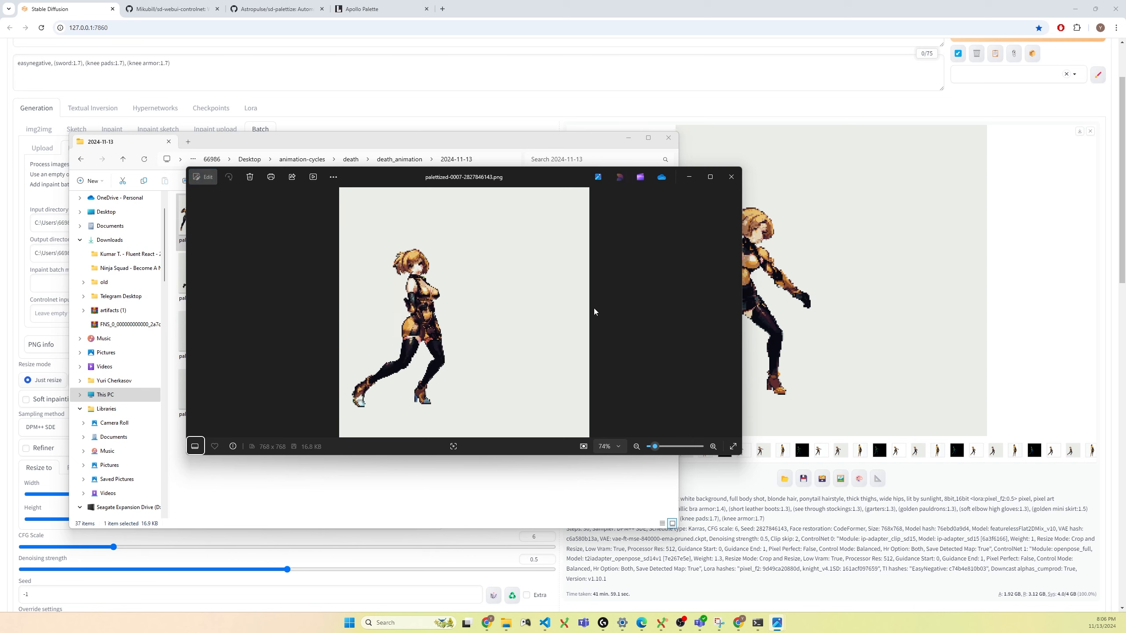
key("Right")
key("Right")
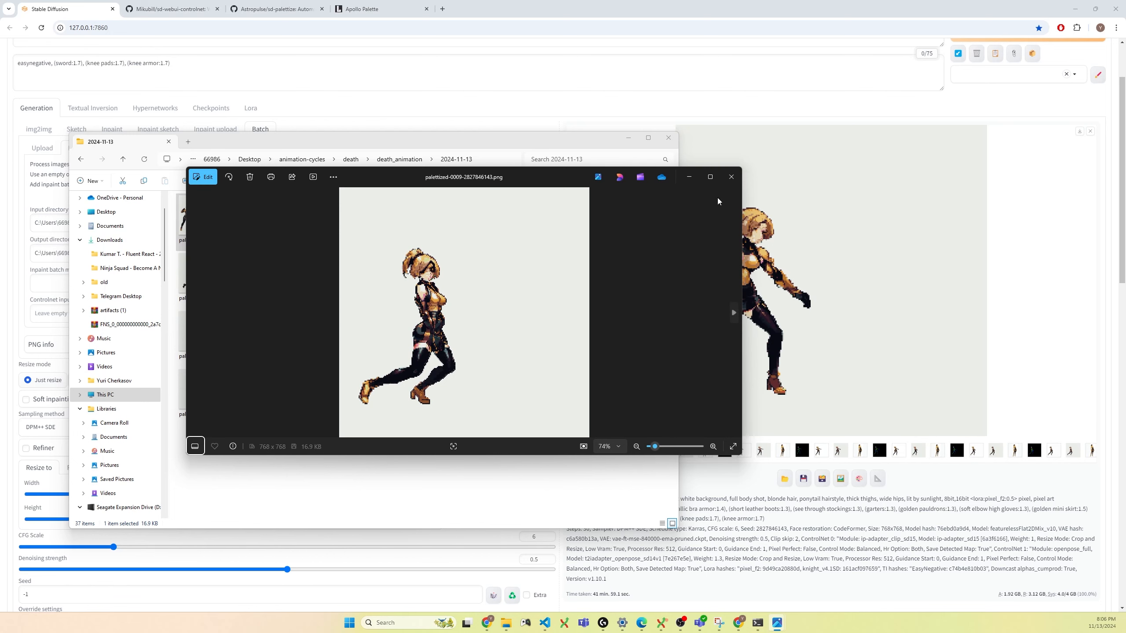
left_click(732, 176)
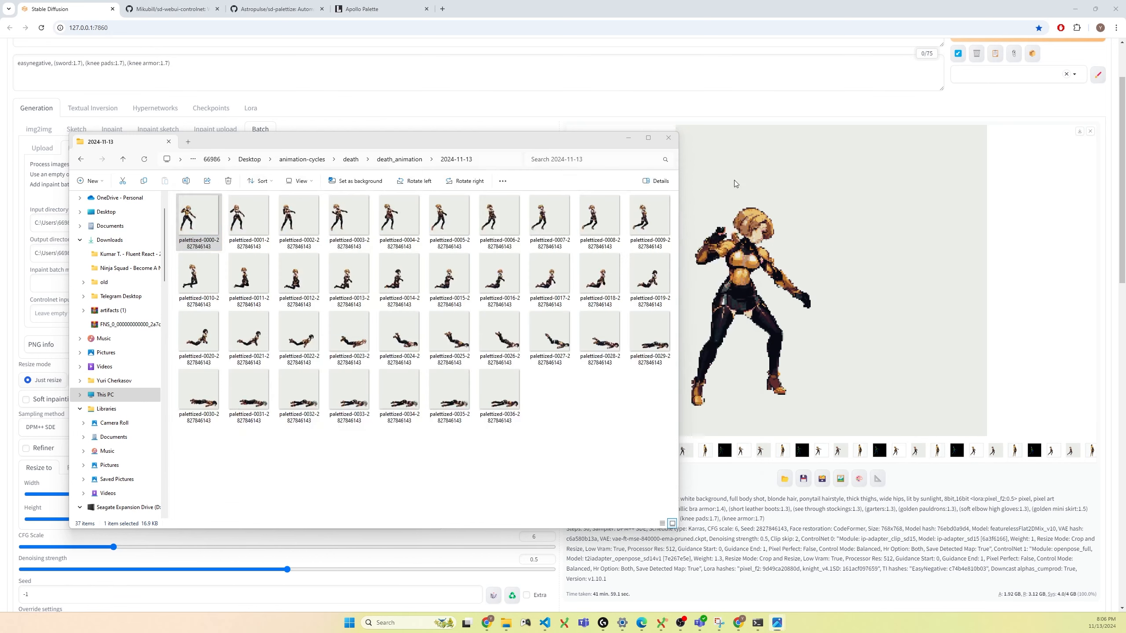
left_click(408, 284)
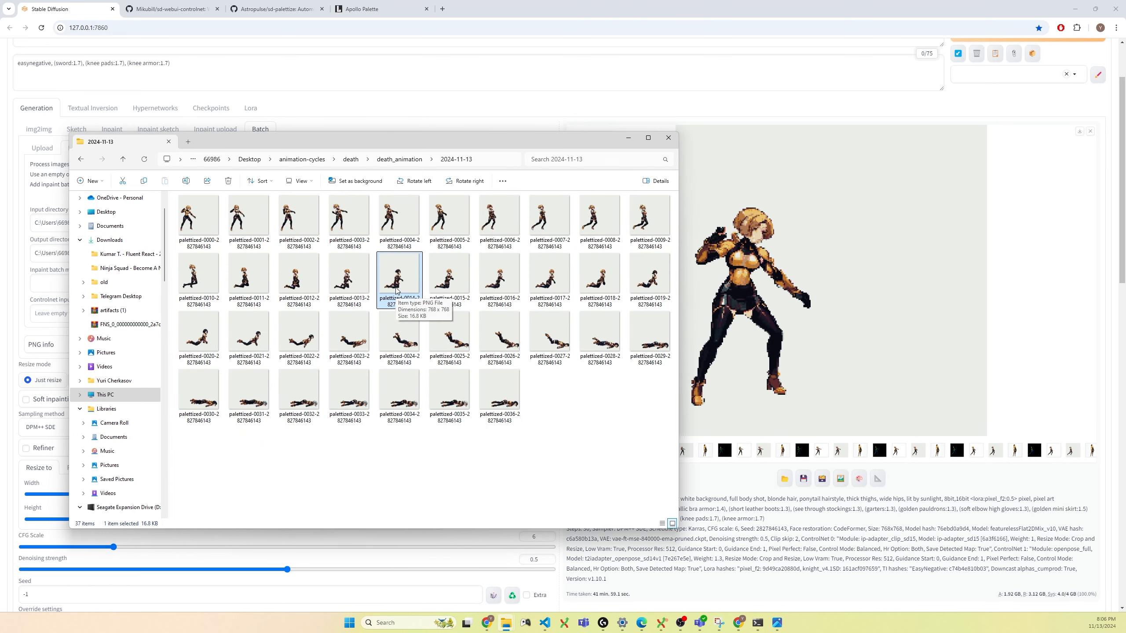
Open palettized frame 0013, page forward through the death frames to 0036, and close the image viewer.
left_click(336, 278)
double_click(336, 278)
key("Right")
key("Right")
key("Right")
key("Right")
key("Right")
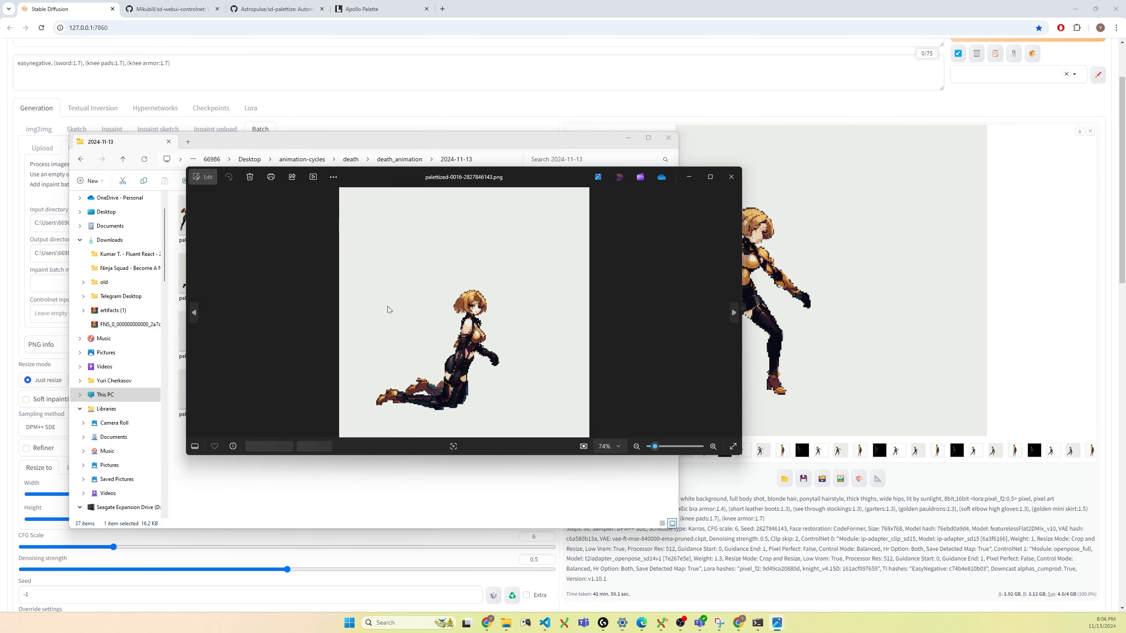
key("Right")
key("Right")
key("Right")
key("Right")
key("Right")
key("Right")
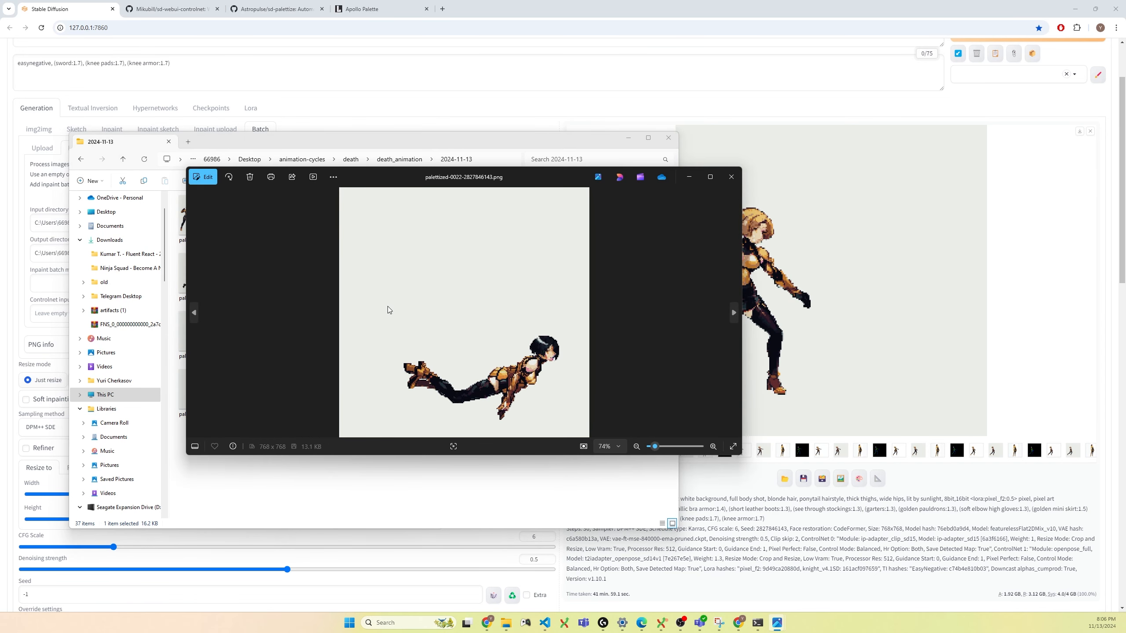
key("Right")
key("Right")
key("Right")
key("Right")
key("Right")
key("Right")
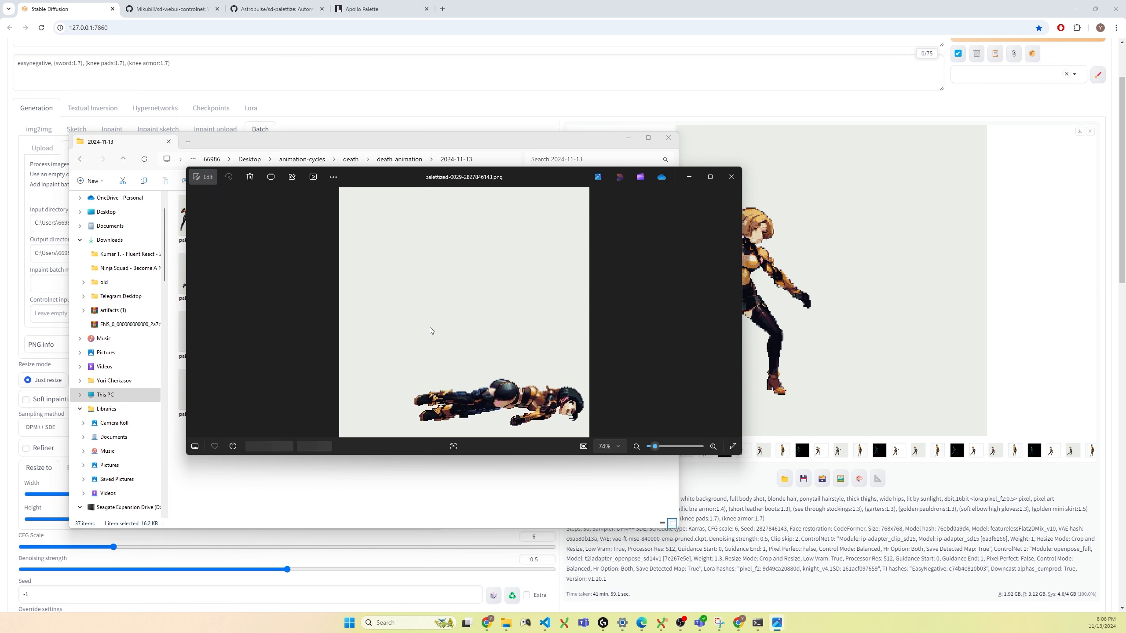
key("Right")
key("Right")
key("Right")
key("Right")
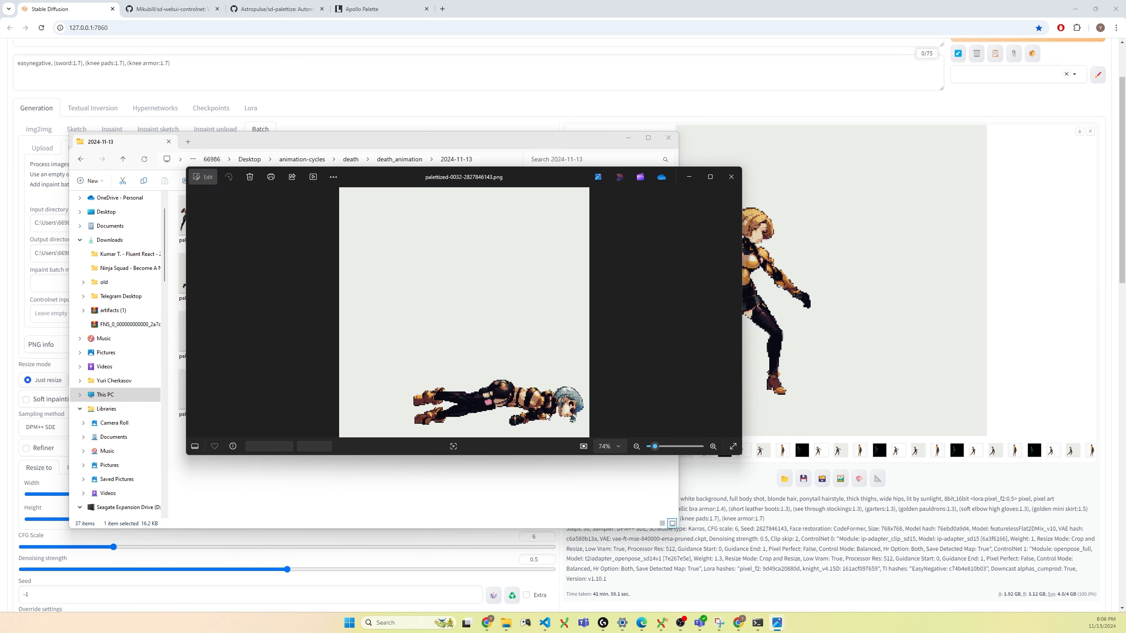
key("Right")
key("Right")
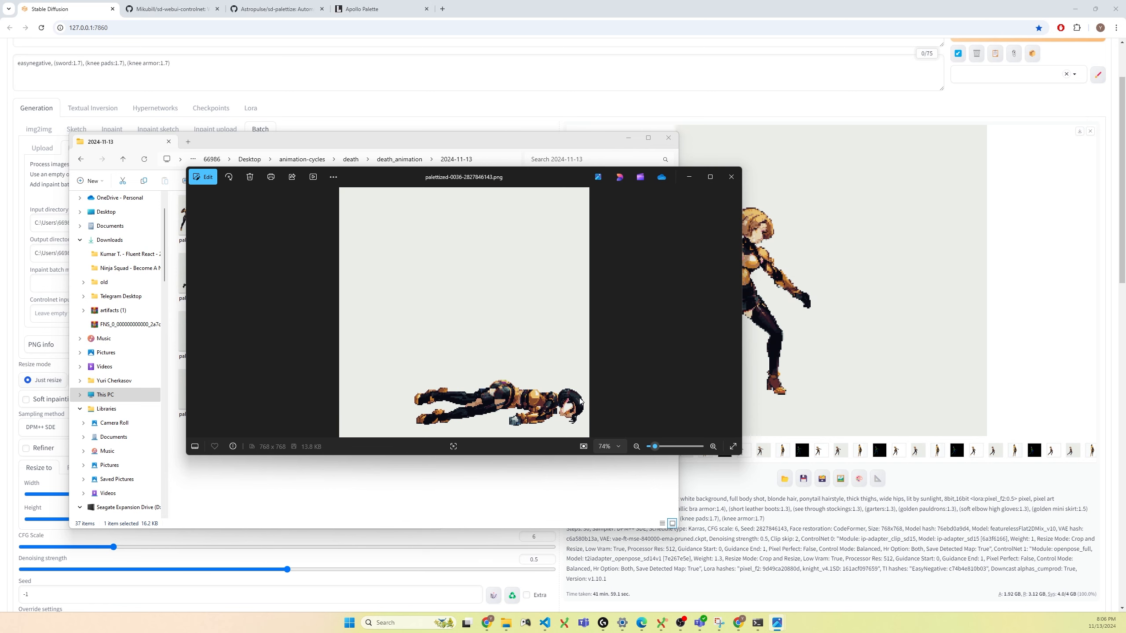
left_click(731, 176)
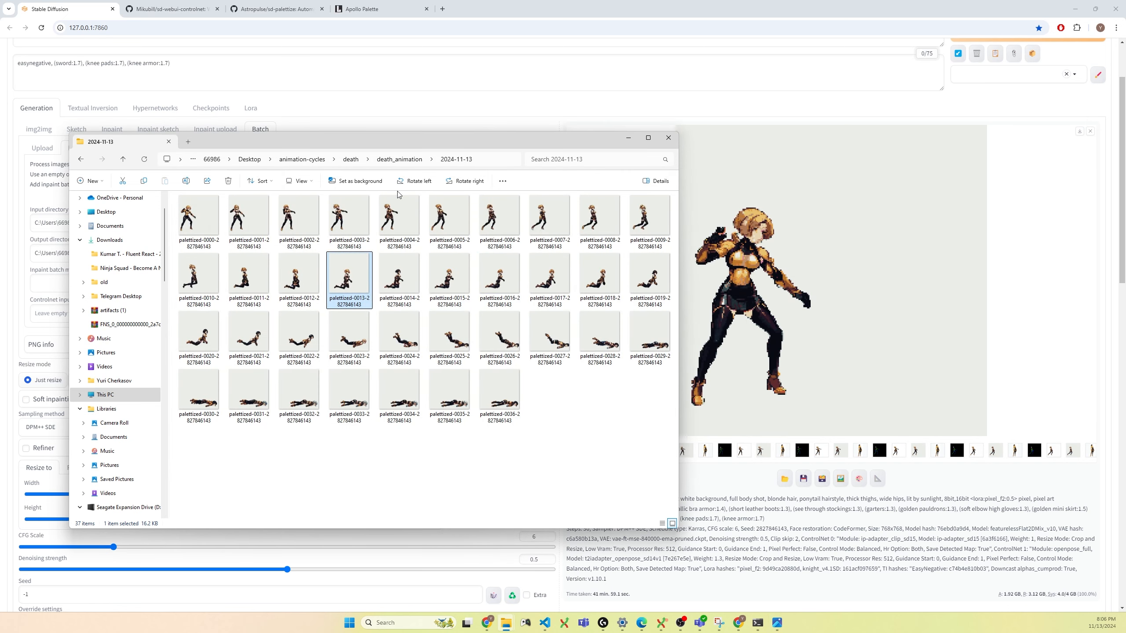
Minimize the 2024-11-13 folder window and highlight "blonde hair" in the img2img positive prompt.
scroll(684, 225, "up", 2)
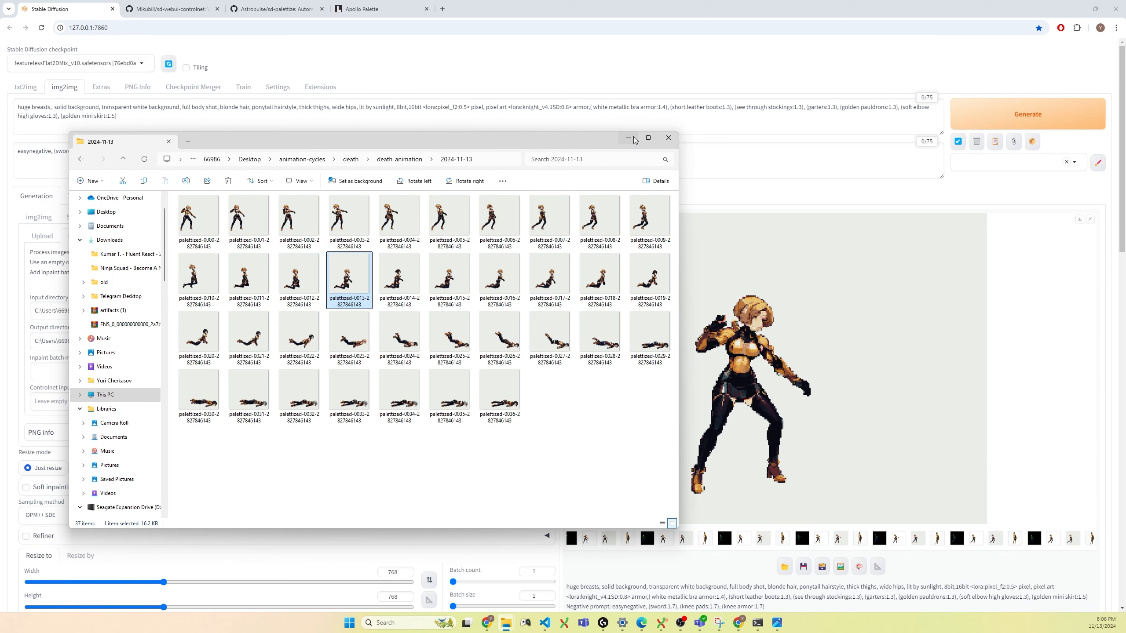
left_click(629, 138)
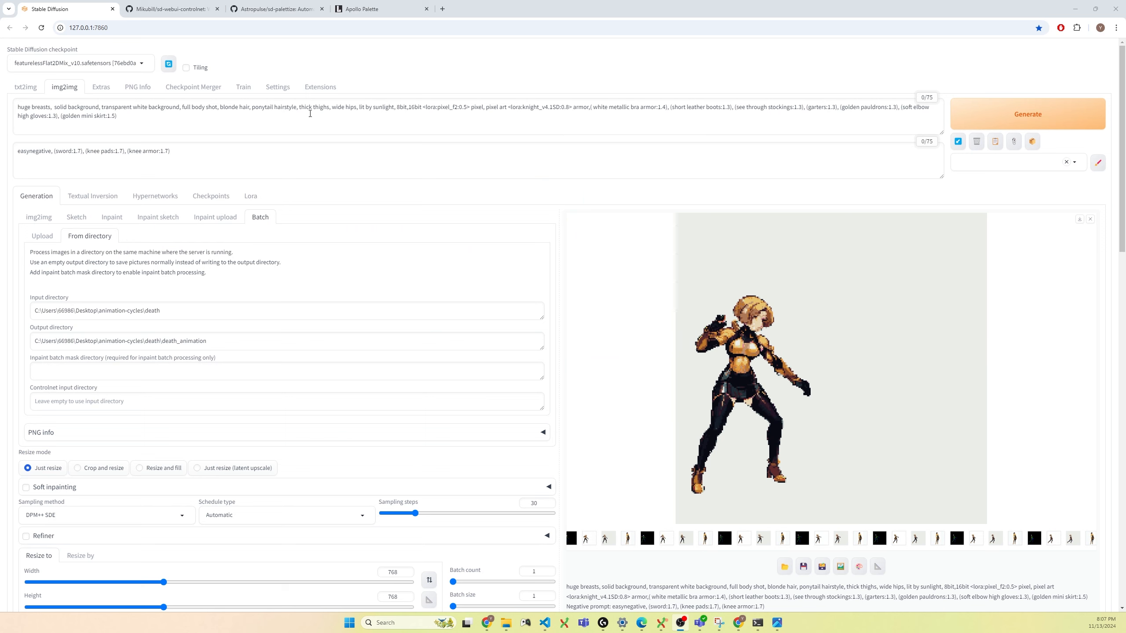
double_click(225, 107)
left_click_drag(224, 108, 249, 108)
left_click(228, 115)
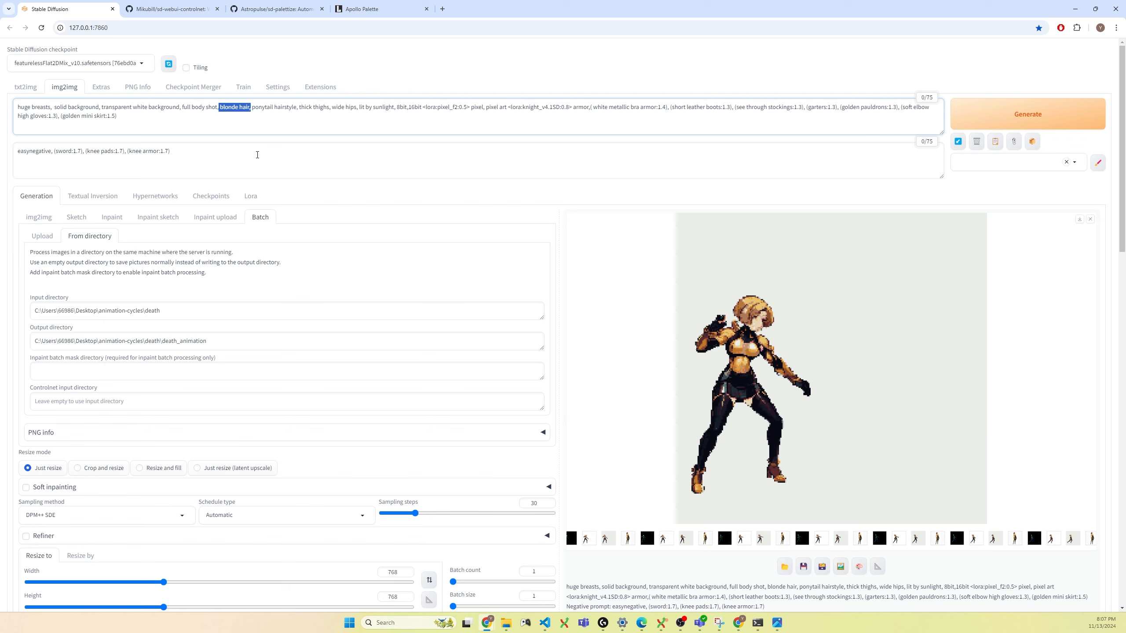
left_click(239, 117)
left_click_drag(221, 107, 246, 107)
Review the batch directories, sampling, ControlNet and Palettize settings, return to the prompt, and clear the text selection.
scroll(204, 186, "down", 2)
scroll(204, 187, "up", 2)
scroll(195, 195, "down", 4)
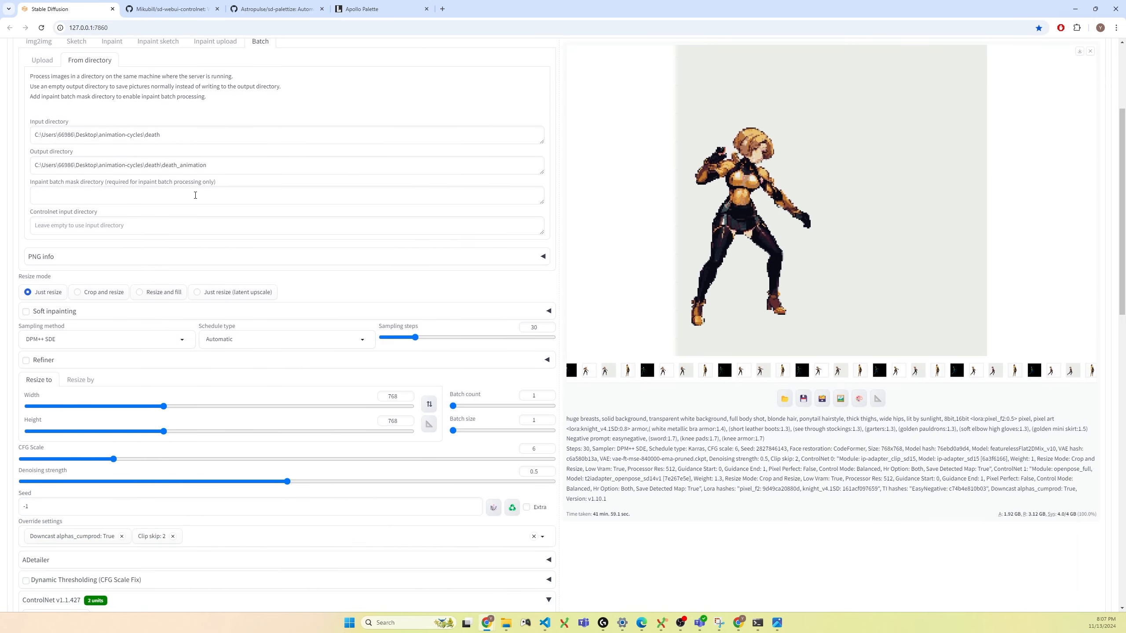
scroll(195, 195, "down", 1)
scroll(307, 243, "up", 1)
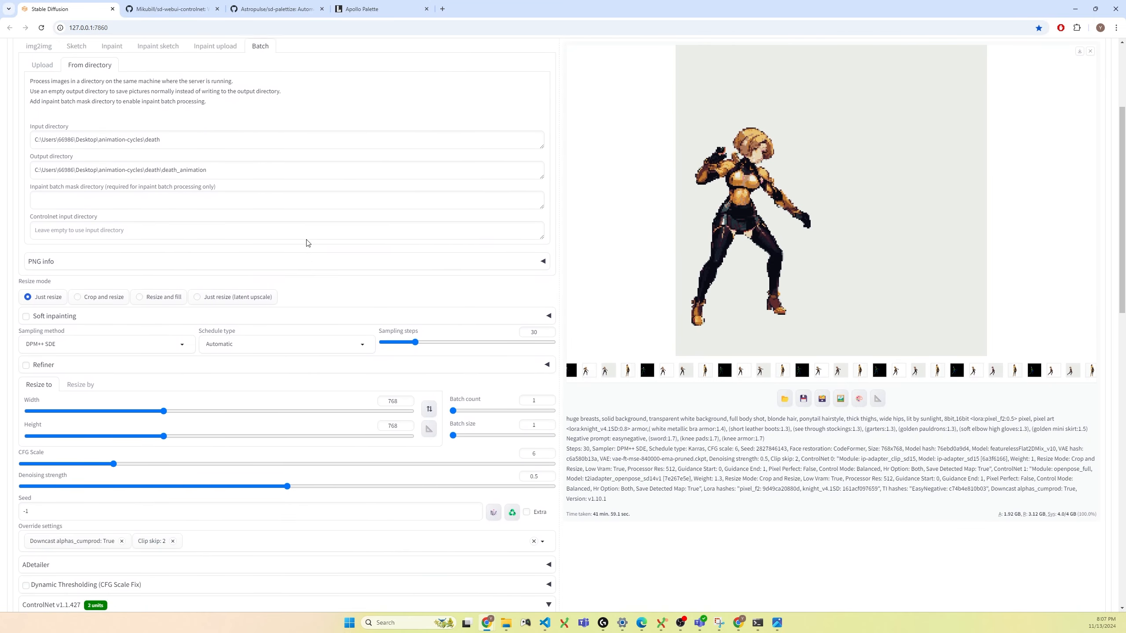
scroll(308, 248, "up", 1)
scroll(309, 251, "down", 7)
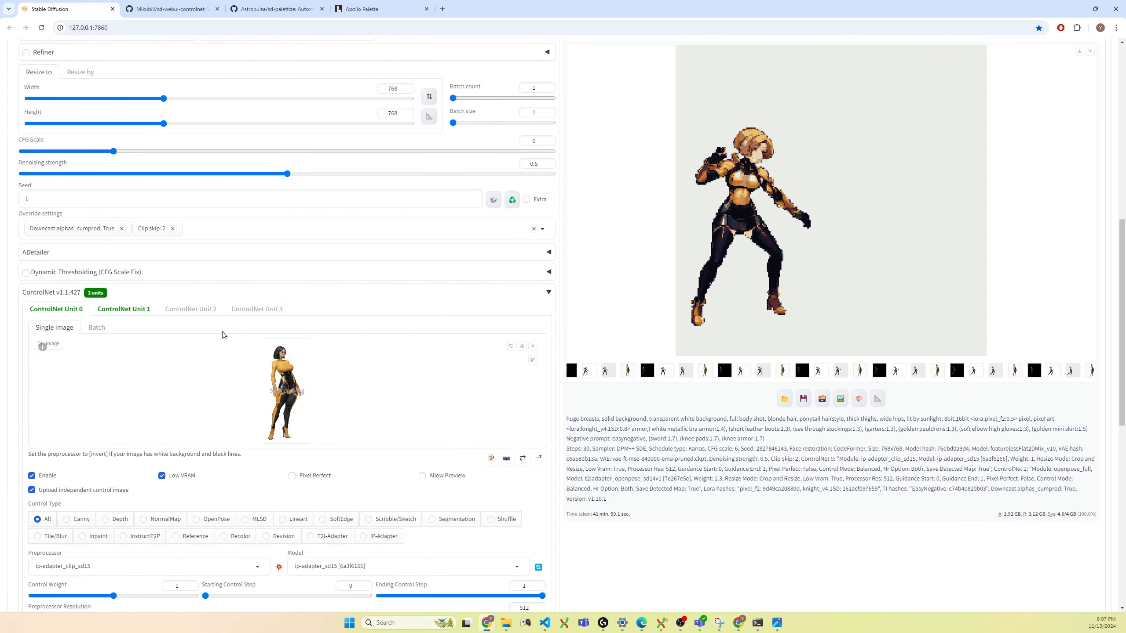
scroll(224, 335, "down", 9)
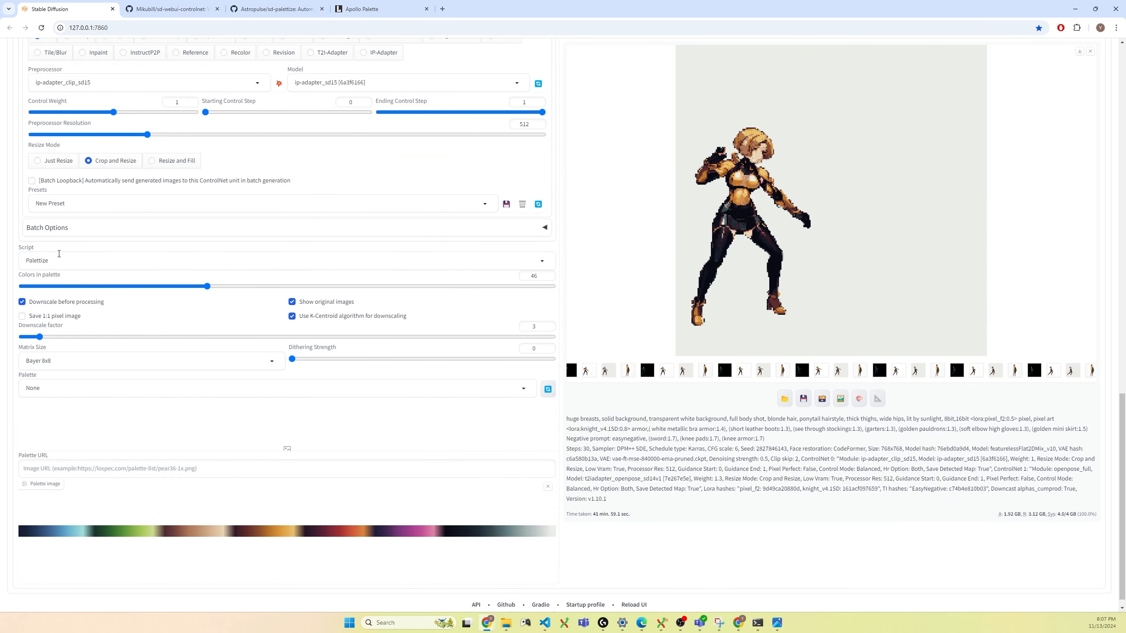
scroll(59, 254, "up", 4)
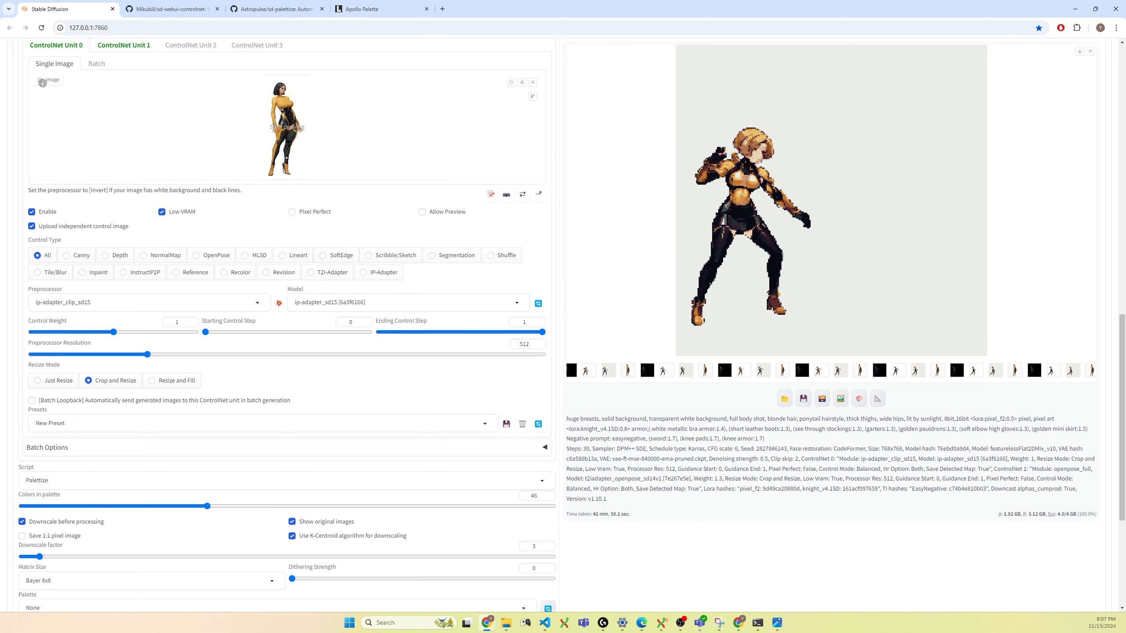
scroll(42, 83, "up", 15)
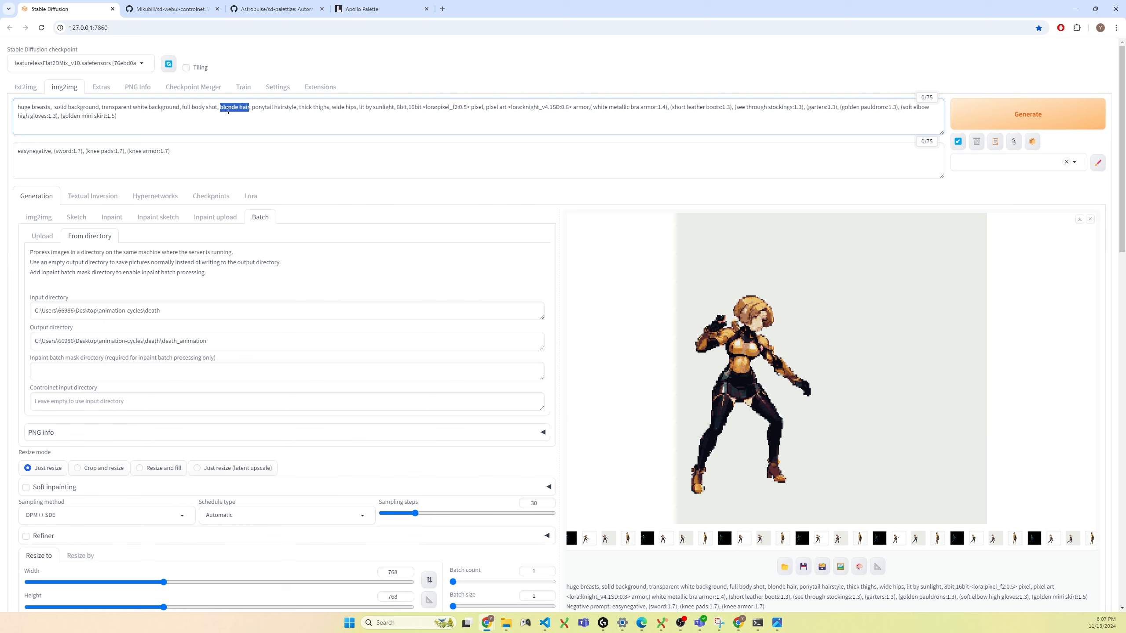
left_click(250, 106)
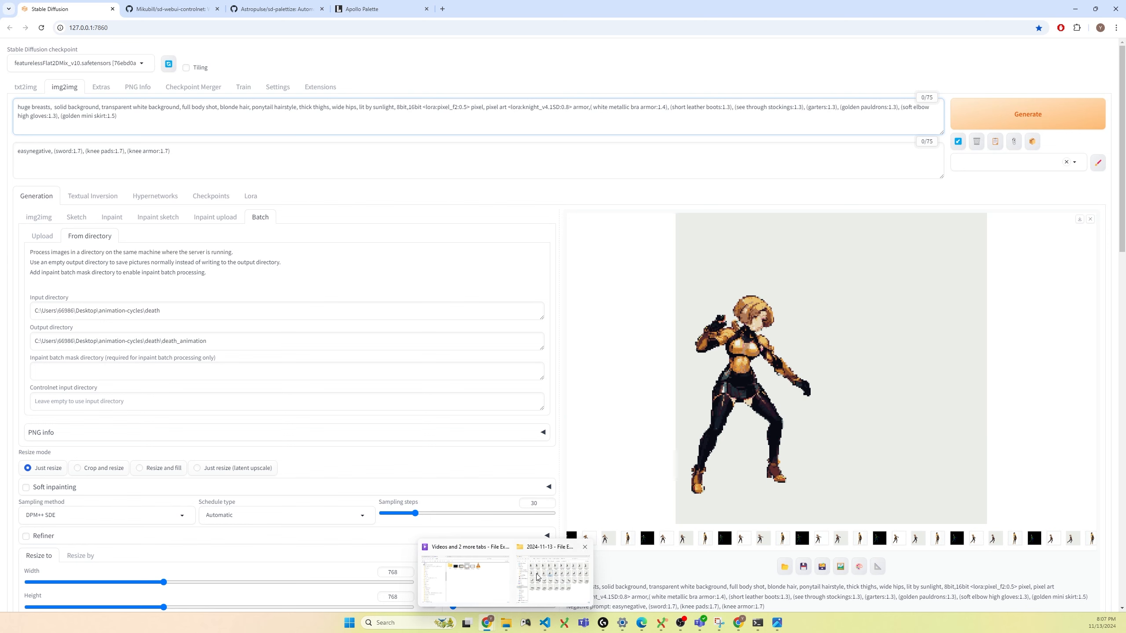
Copy the batch input directory path and open that death pose folder in File Explorer.
key("alt+Tab")
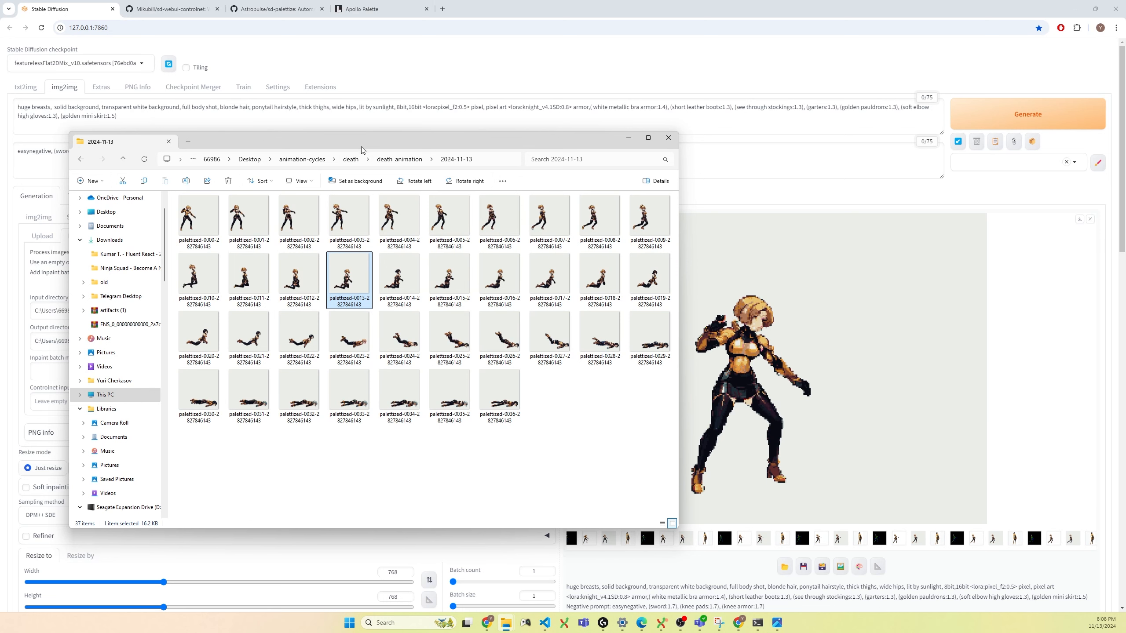
left_click_drag(363, 151, 596, 156)
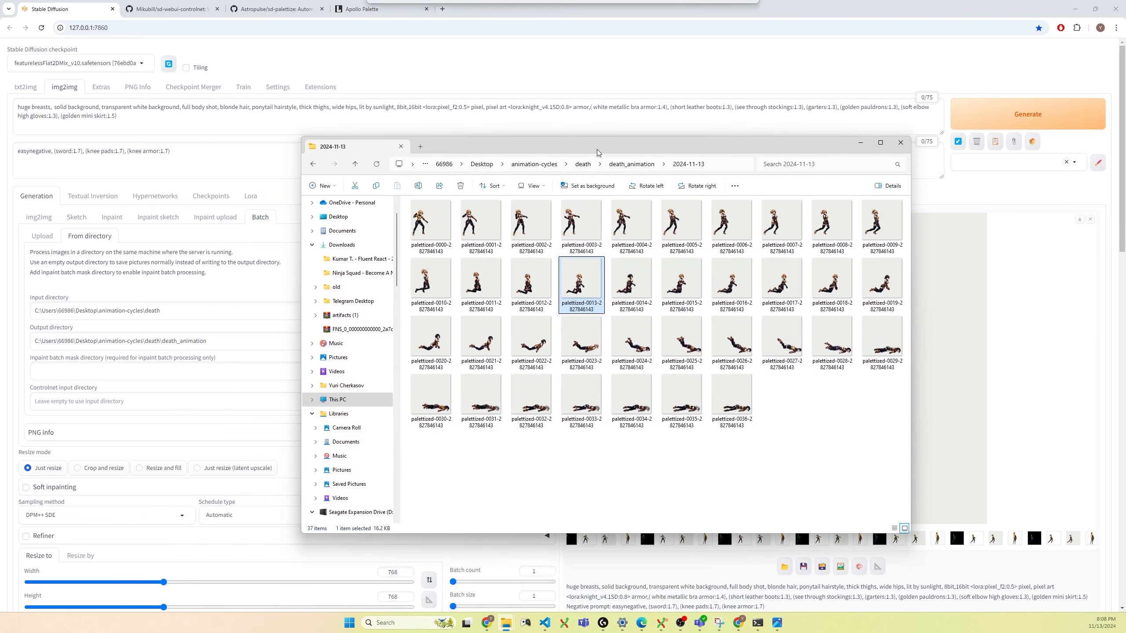
triple_click(189, 314)
key("ctrl+c")
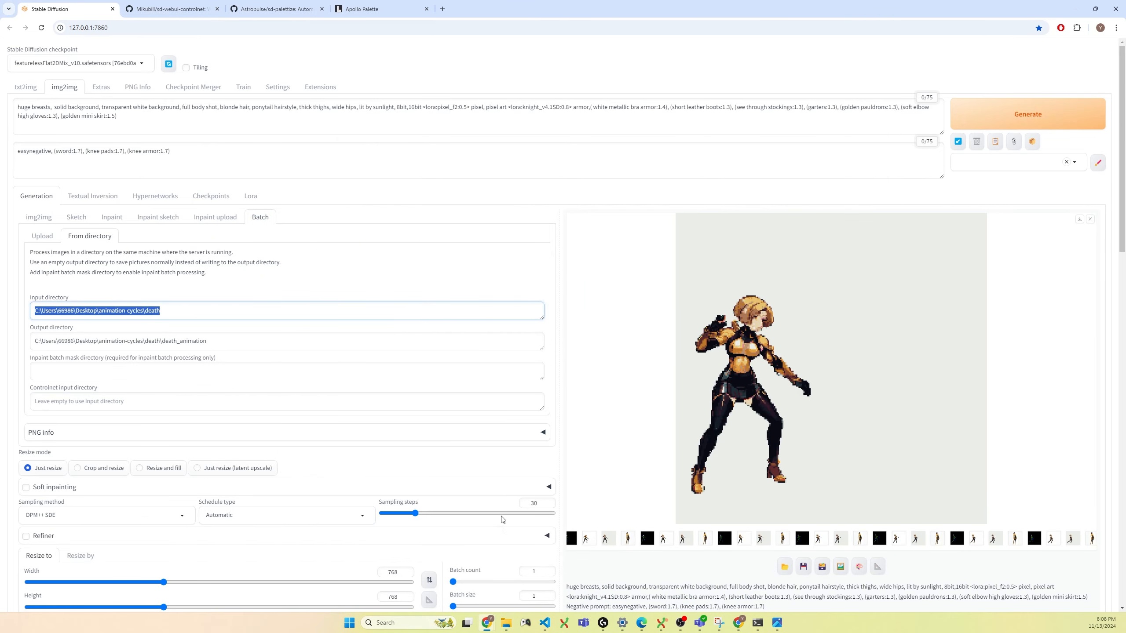
mouse_move(510, 629)
left_click(554, 577)
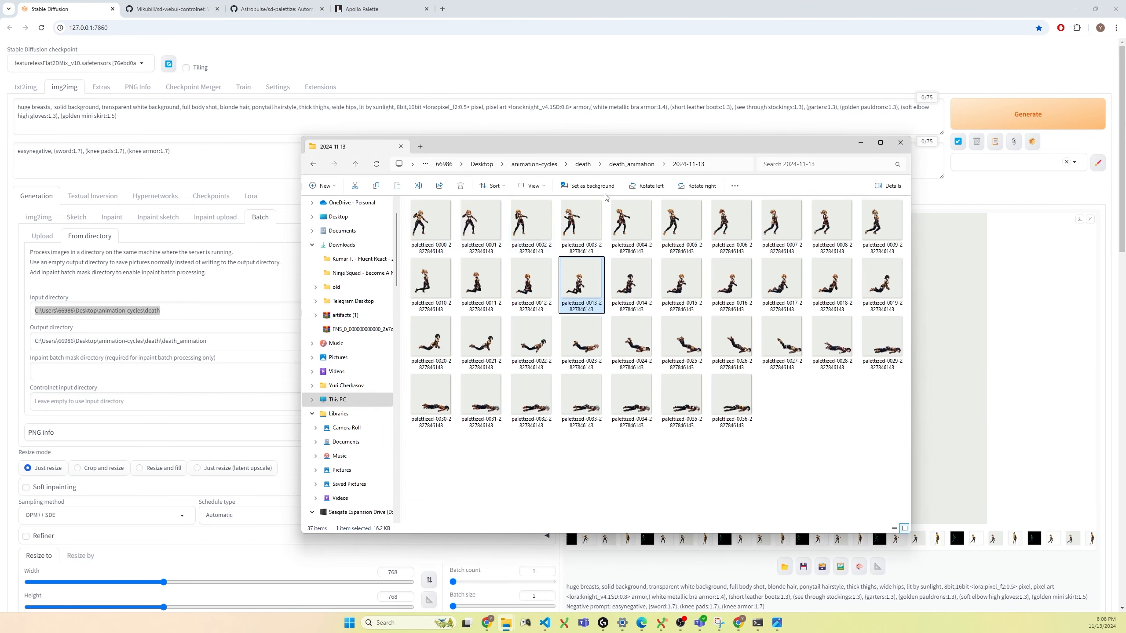
left_click(693, 172)
key("ctrl+v")
key("Return")
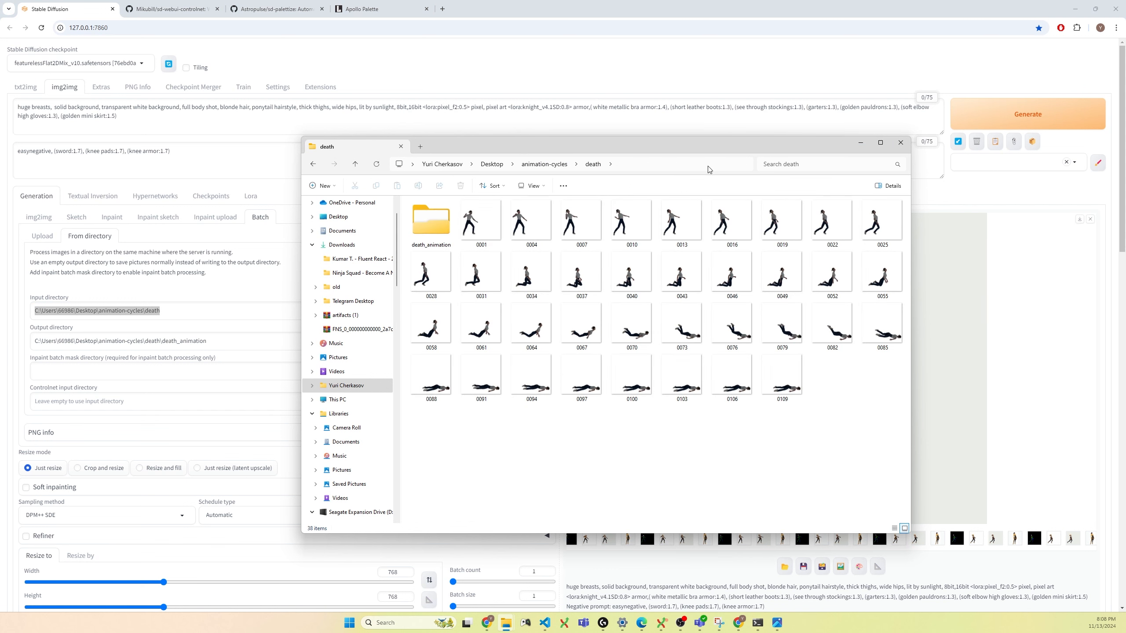
Open pose image 0001, zoom in to inspect the figure from head to feet, and close the viewer.
left_click(497, 222)
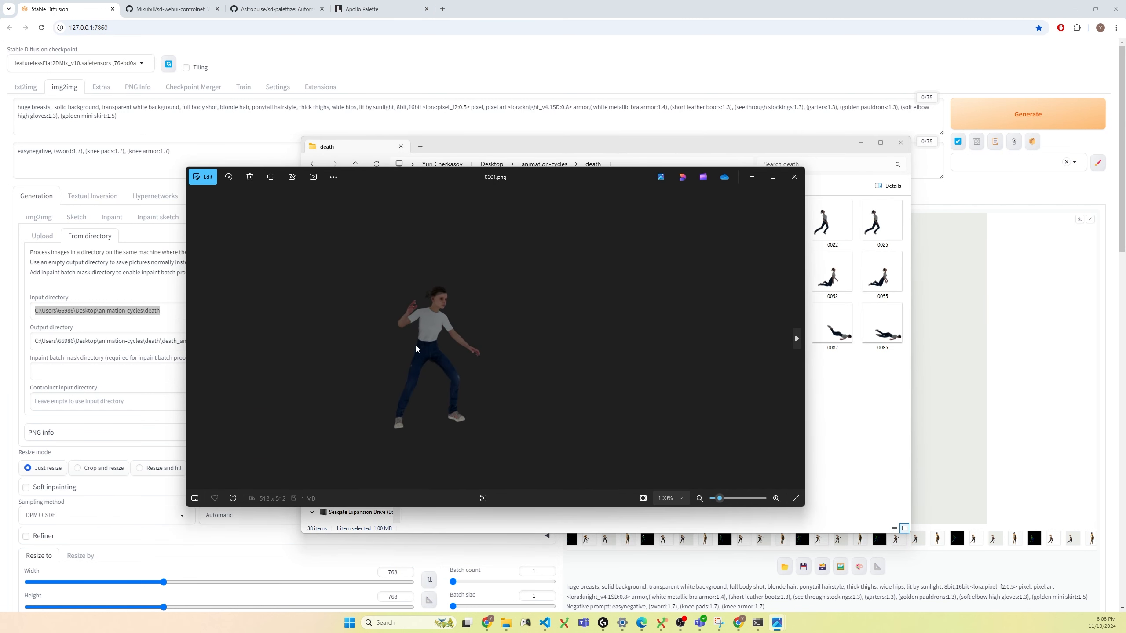
scroll(437, 330, "up", 5)
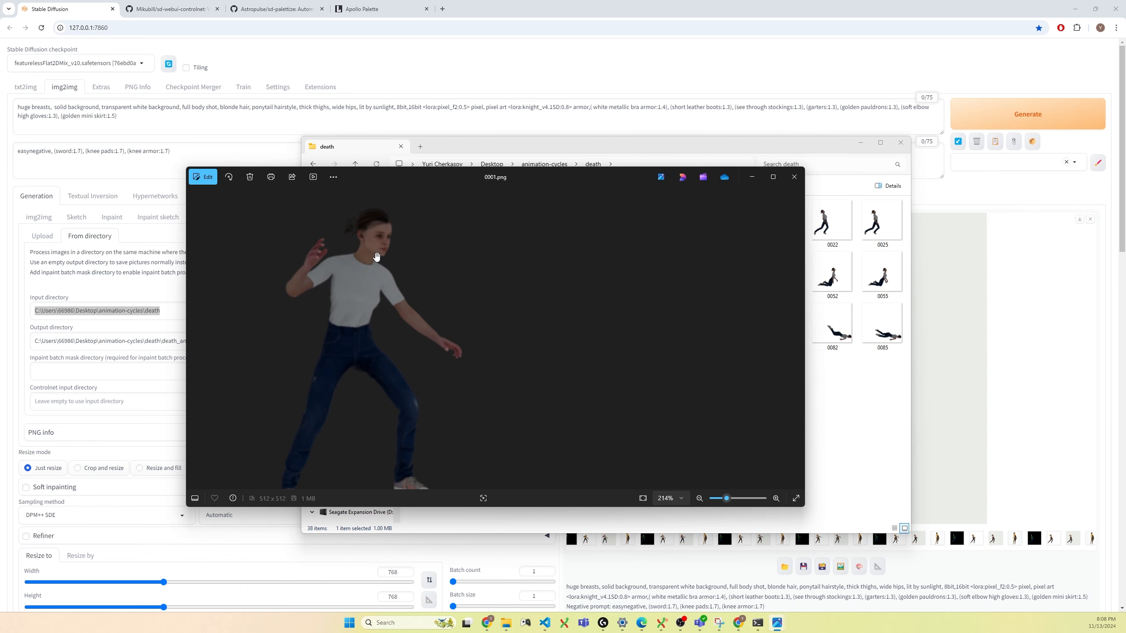
mouse_move(376, 258)
left_mouse_down()
mouse_move(386, 238)
mouse_move(385, 279)
mouse_move(381, 255)
left_mouse_up()
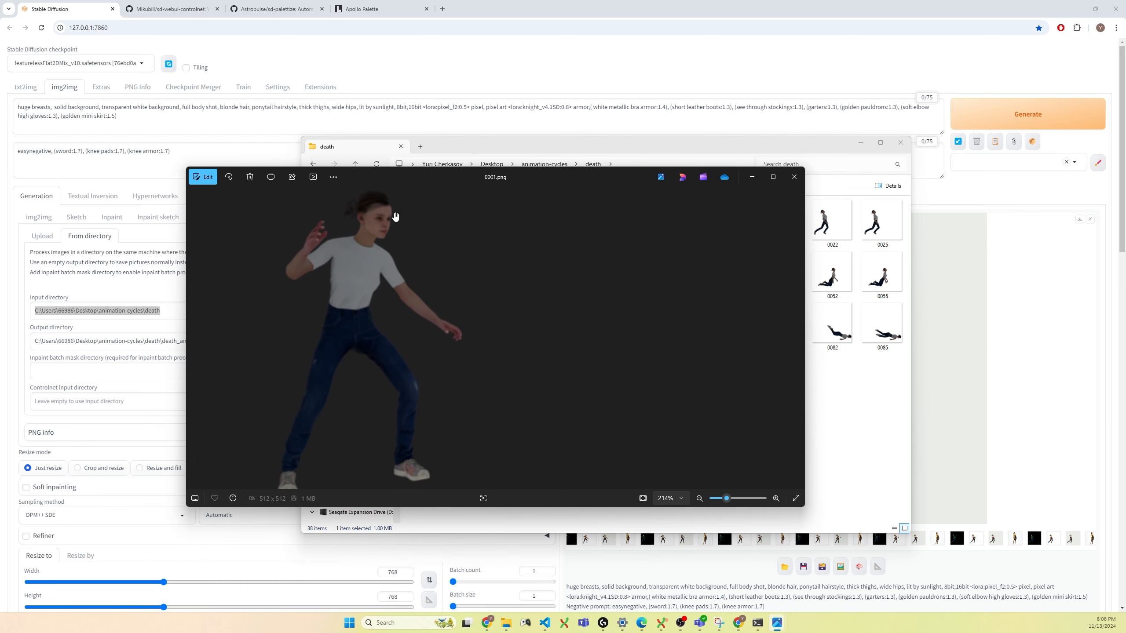
left_click_drag(440, 460, 413, 394)
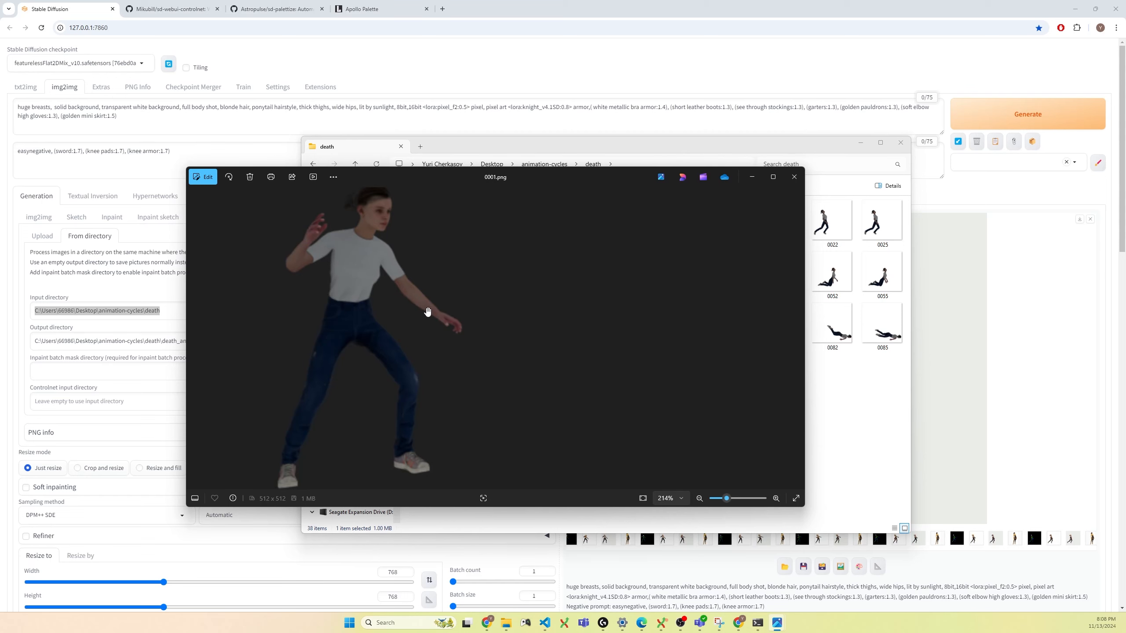
left_click(793, 177)
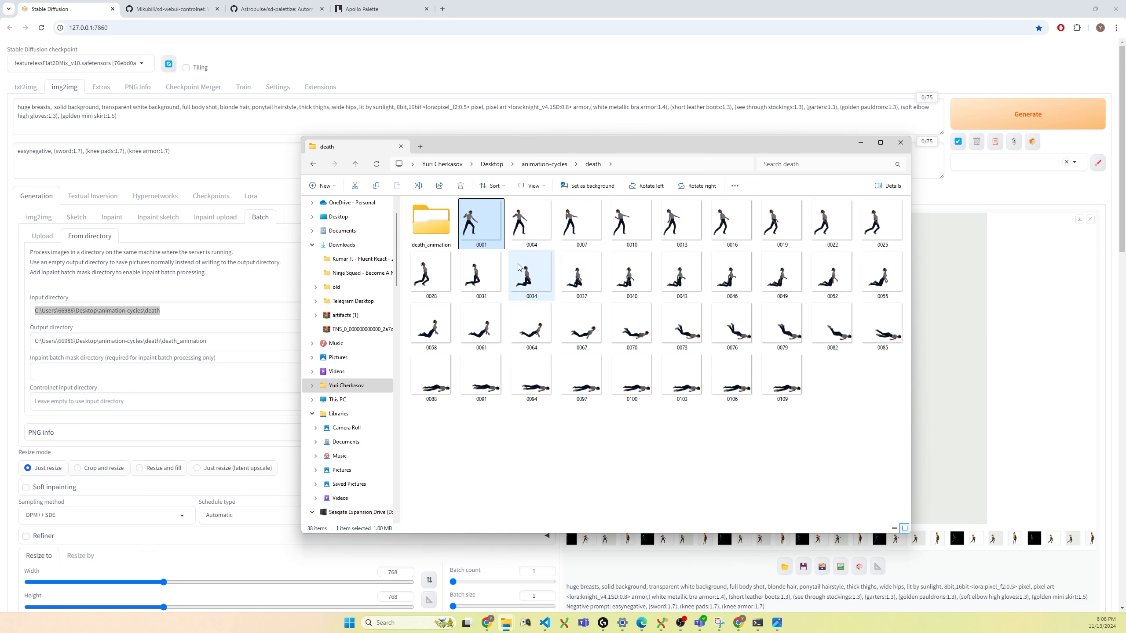
Reopen pose image 0001 in a narrower viewer, close it, then reposition the death folder window and clear the file selection.
double_click(493, 224)
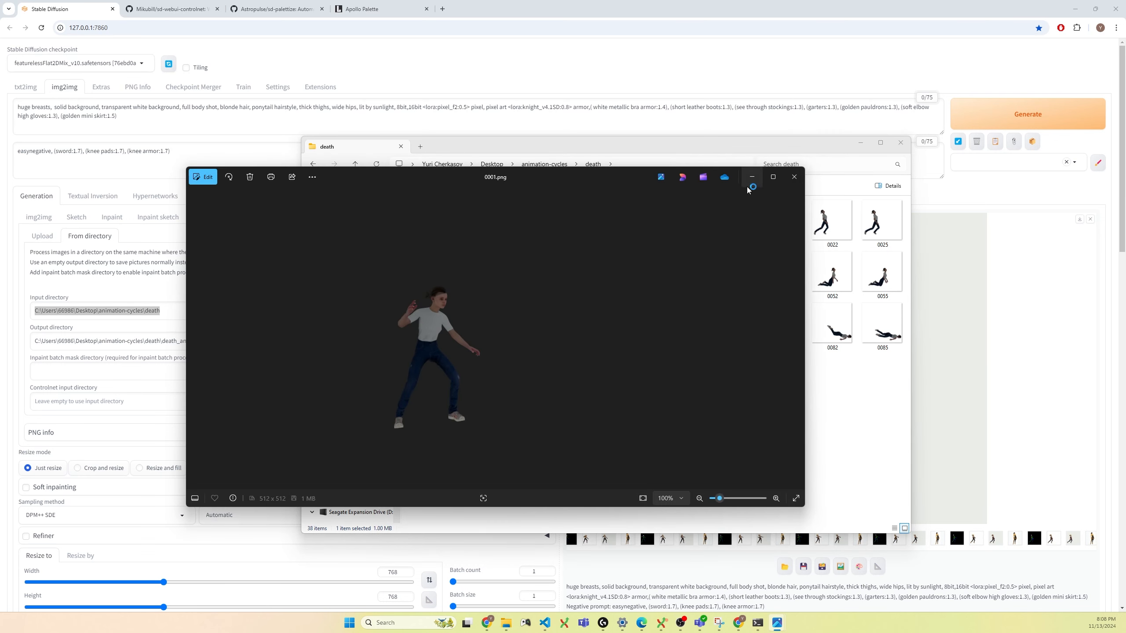
left_click_drag(804, 288, 514, 279)
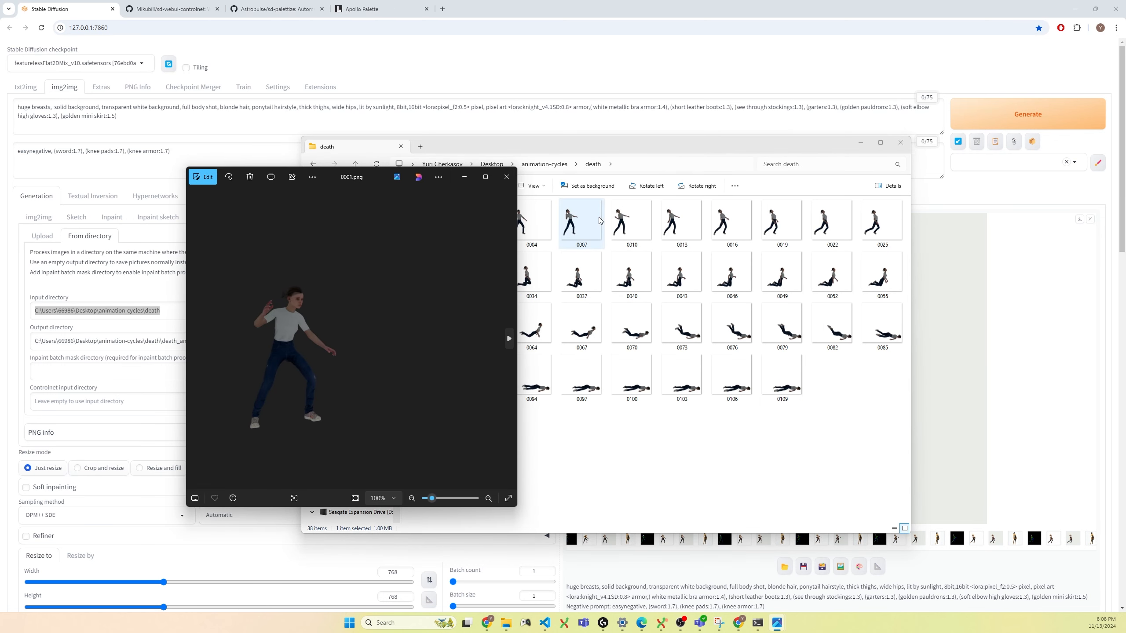
left_click(506, 177)
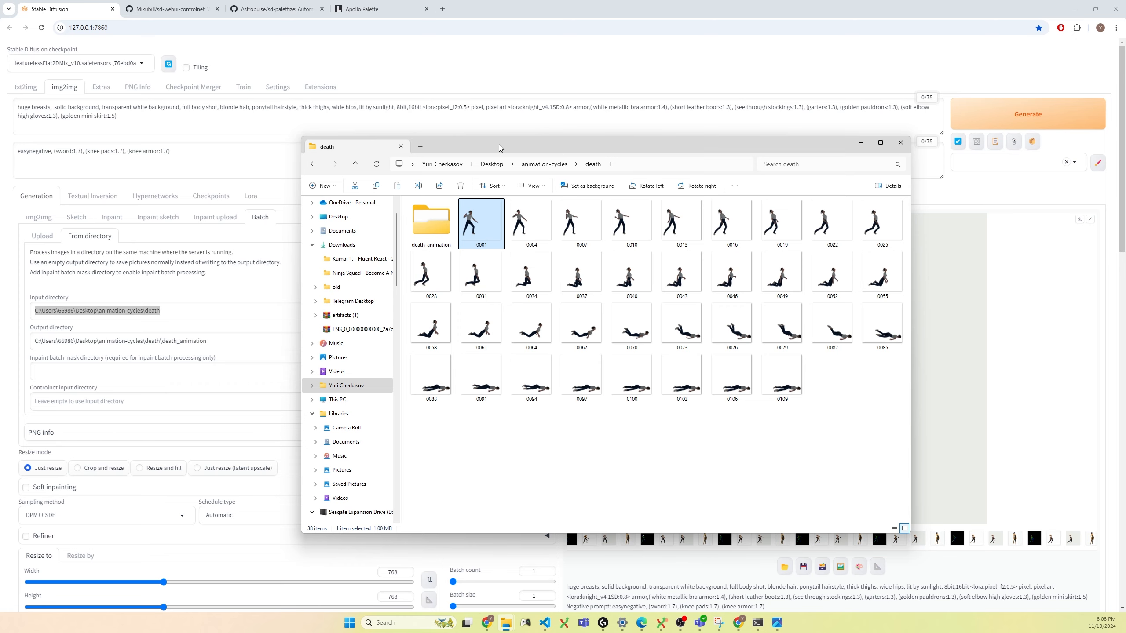
left_click_drag(499, 144, 381, 174)
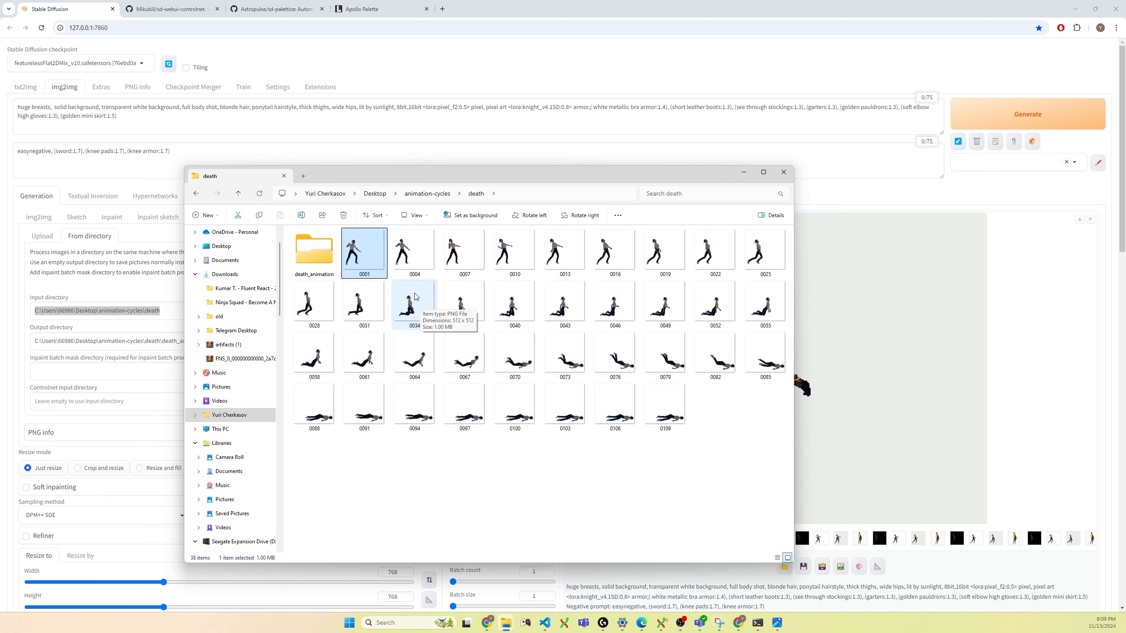
left_click(406, 439)
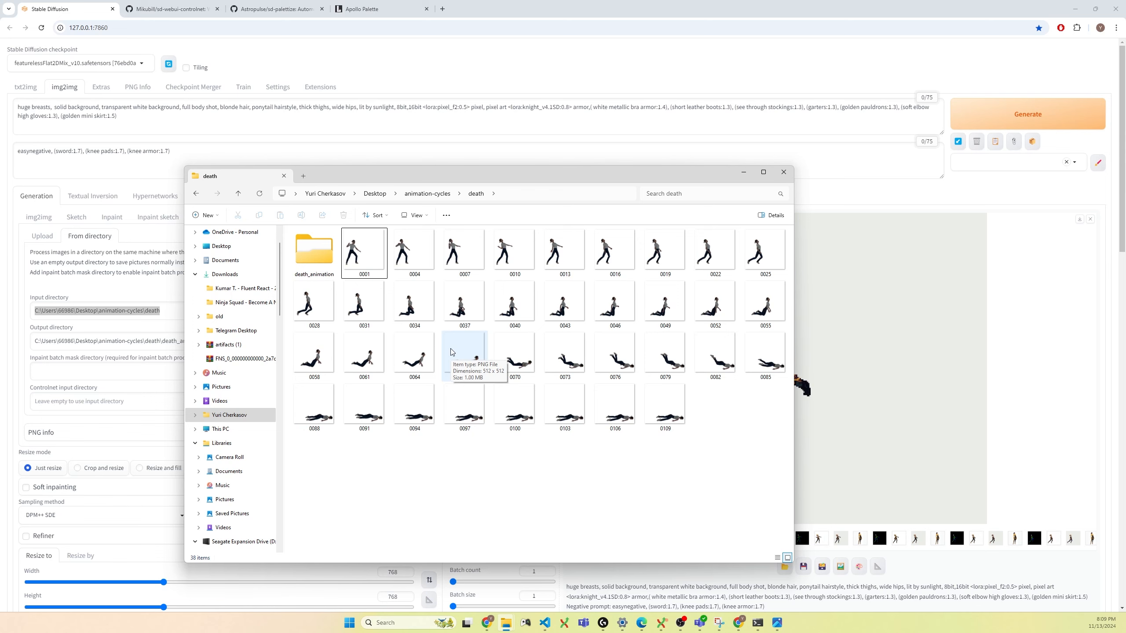
Return to the img2img page and examine the ControlNet Unit 0 IP-Adapter reference image, preprocessor and model, and the generation settings.
left_click(337, 128)
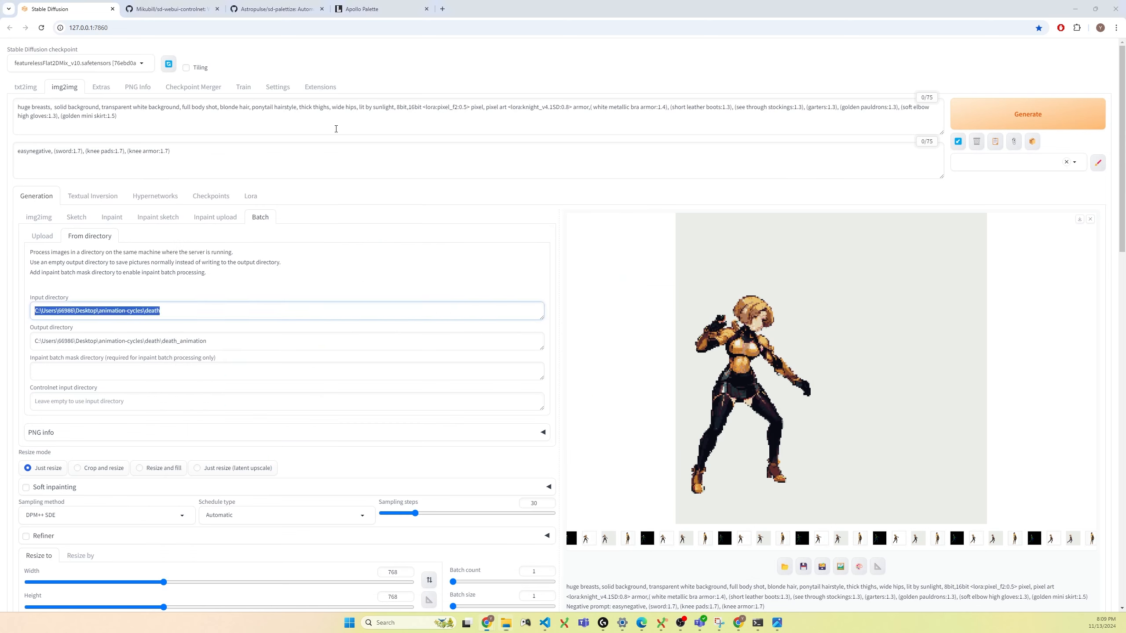
scroll(295, 323, "down", 5)
scroll(296, 325, "down", 11)
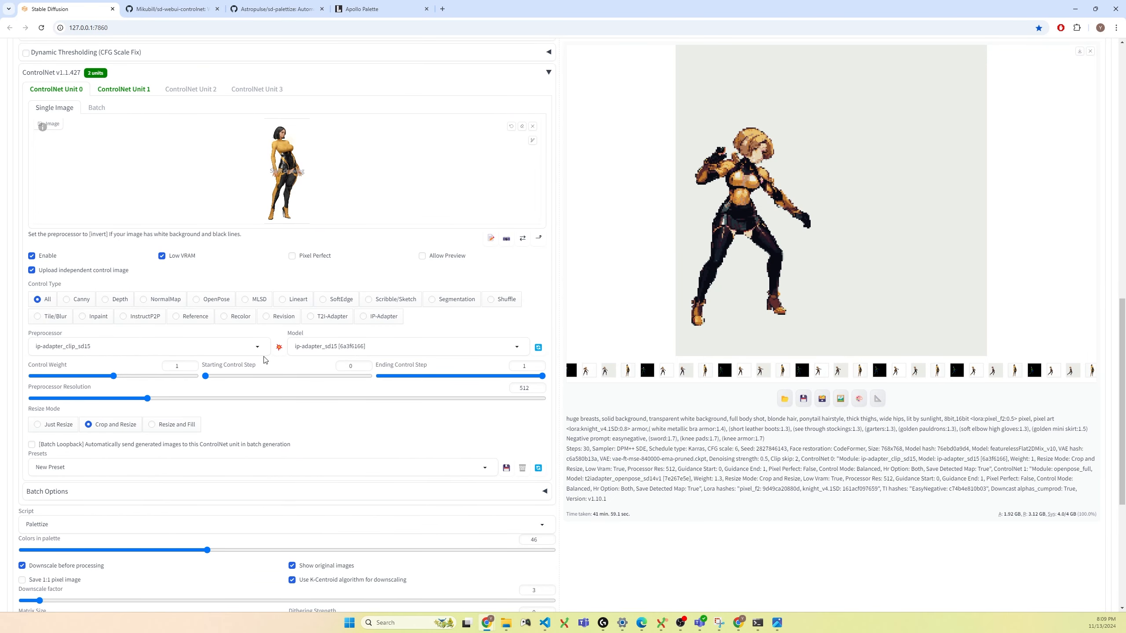
scroll(209, 323, "down", 1)
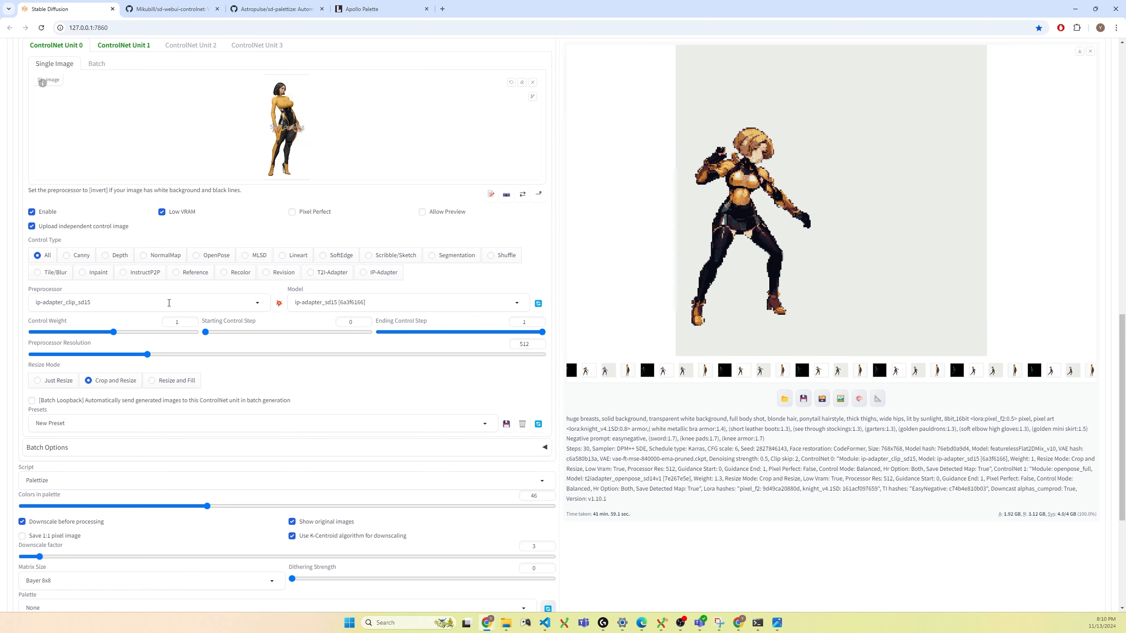
scroll(174, 304, "up", 1)
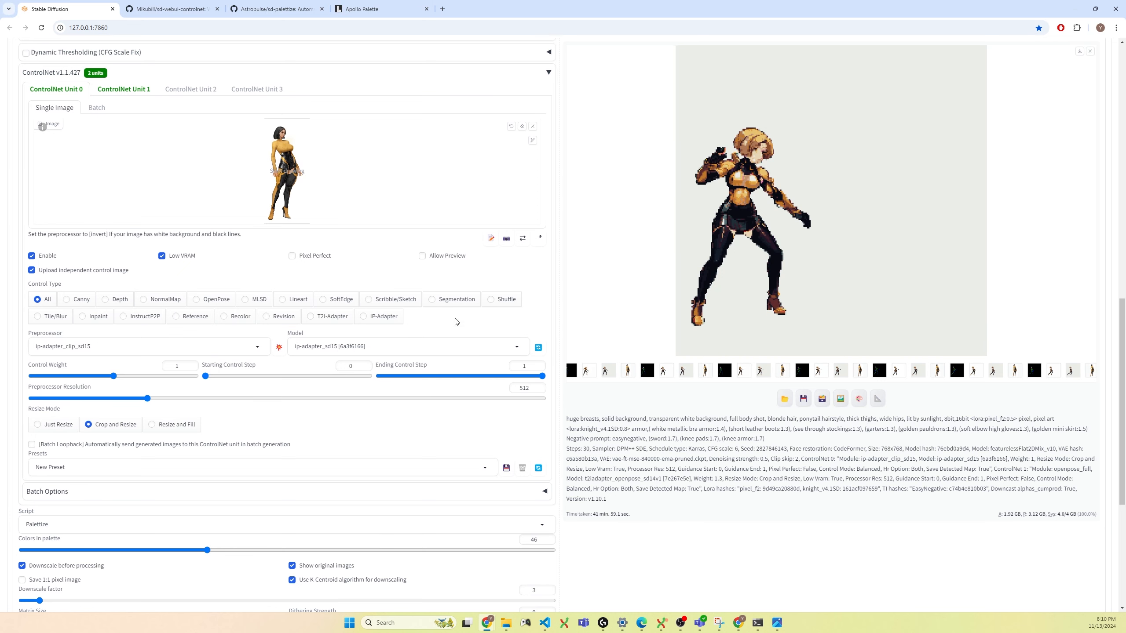
scroll(459, 316, "up", 4)
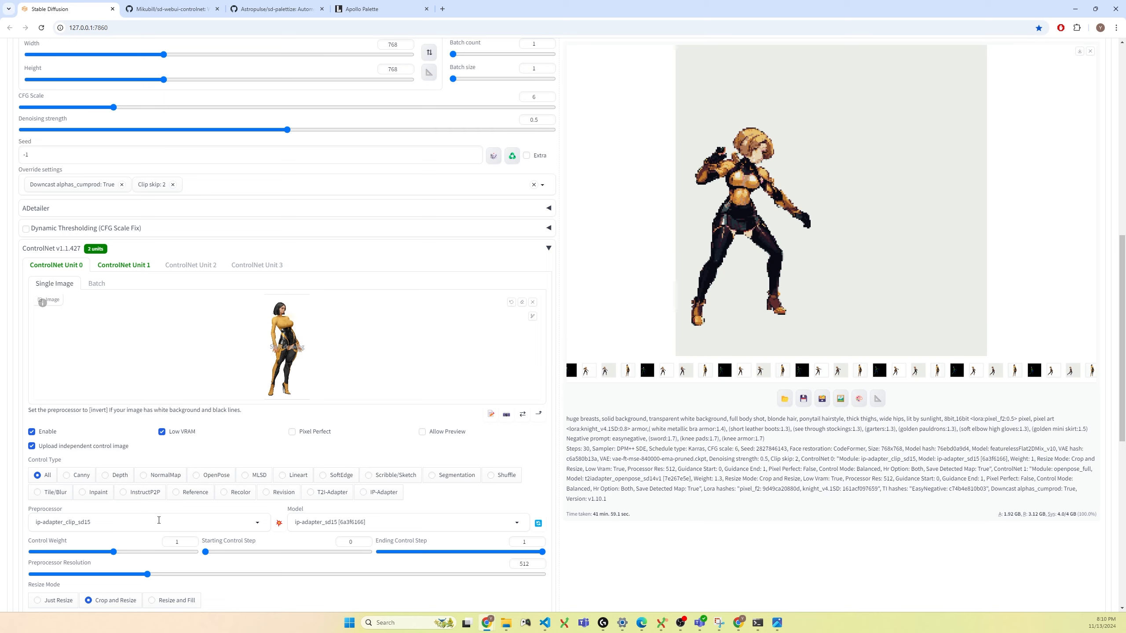
scroll(159, 520, "up", 1)
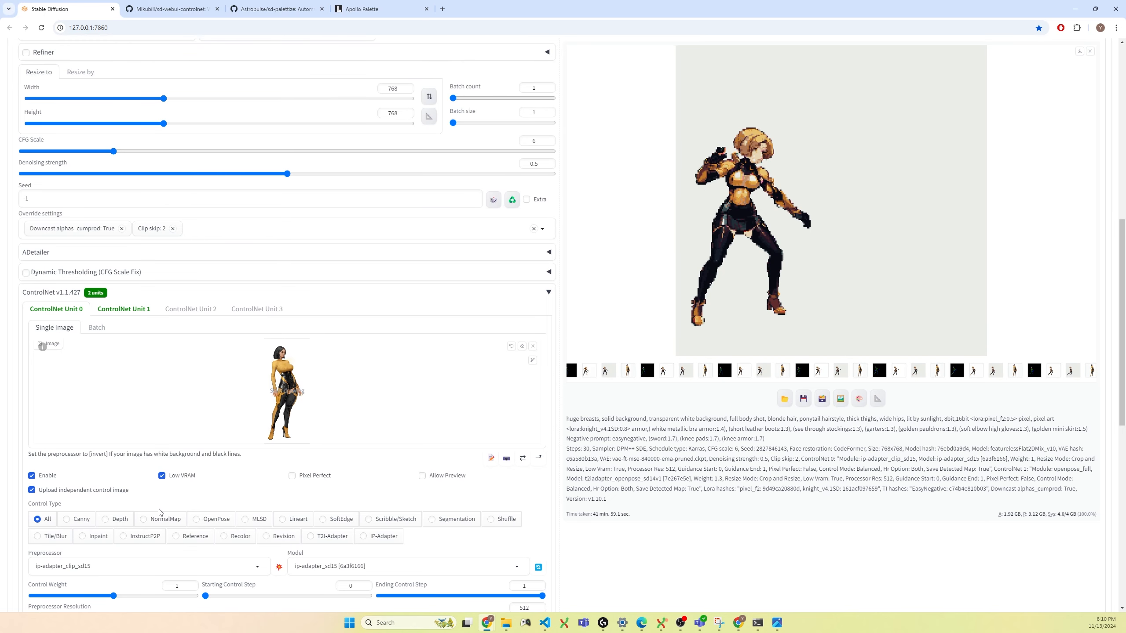
scroll(158, 513, "up", 10)
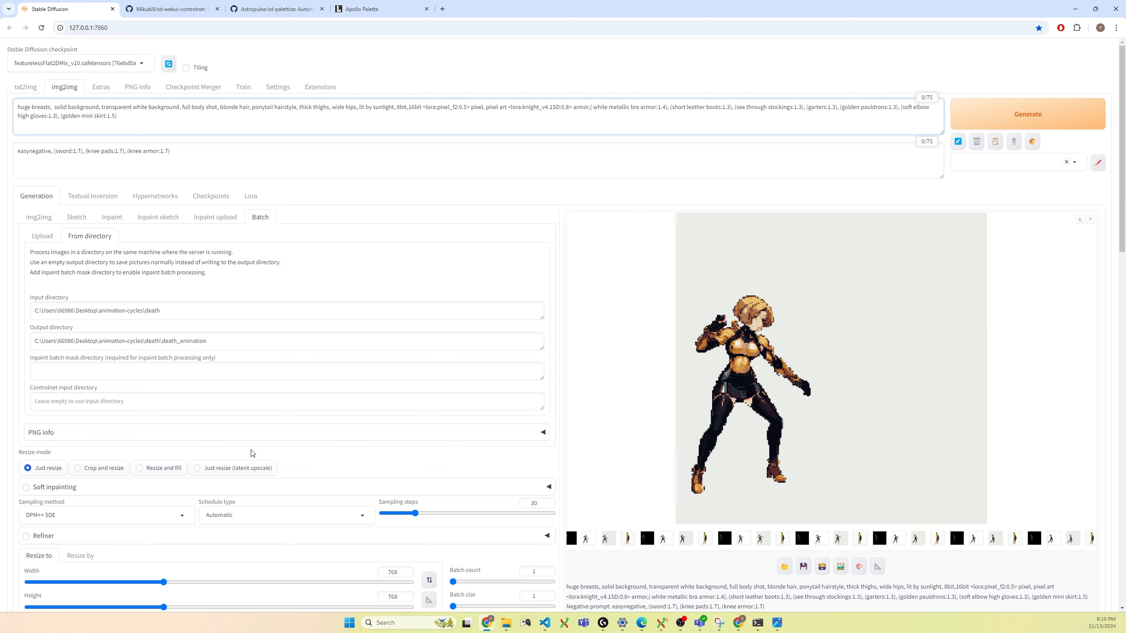
Bring the death pose folder window back in front of the browser.
mouse_move(506, 623)
left_click(547, 578)
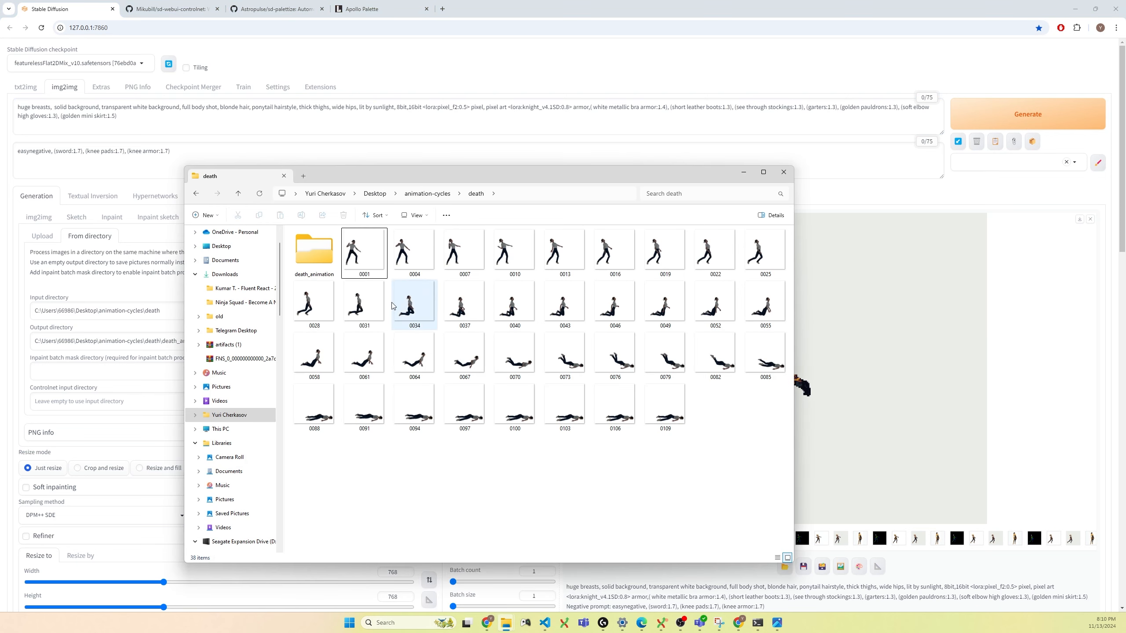